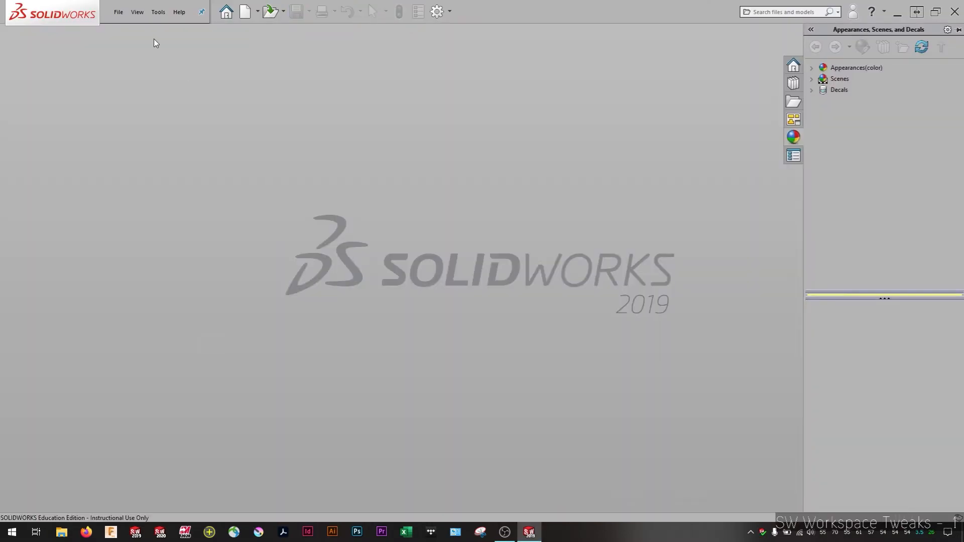
Review the available SOLIDWORKS add-ins and their startup settings in the enlarged Add-Ins dialog, leaving them all off
left_click(158, 12)
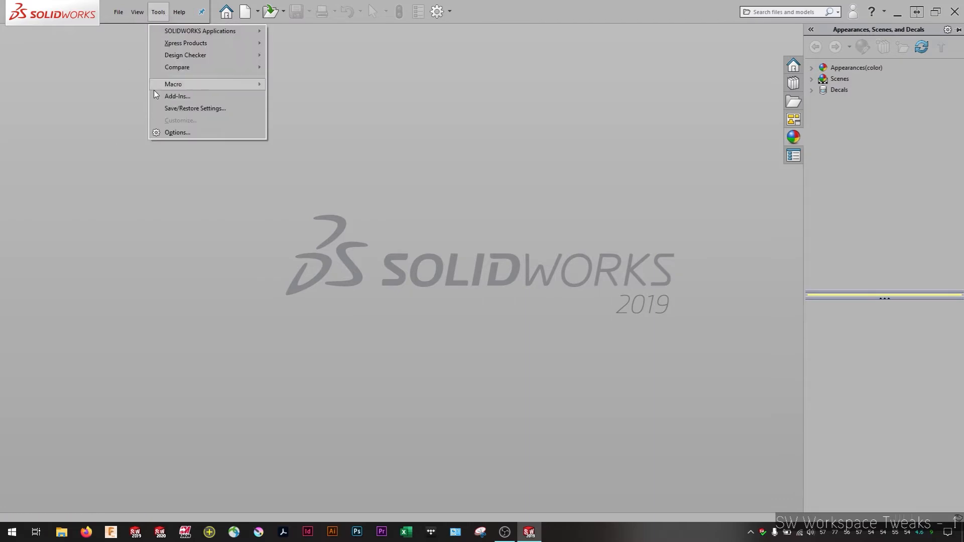
left_click(168, 96)
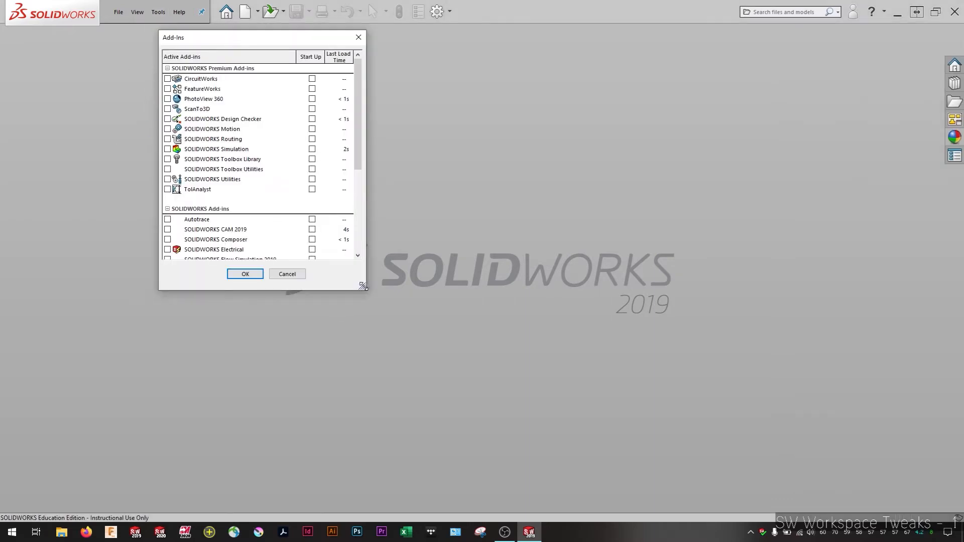
left_click_drag(365, 289, 403, 474)
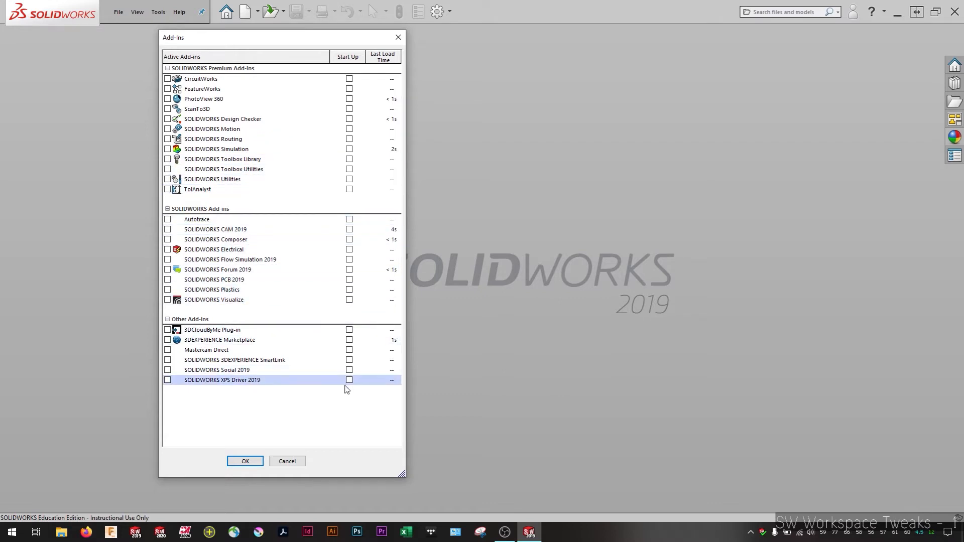
left_click(258, 462)
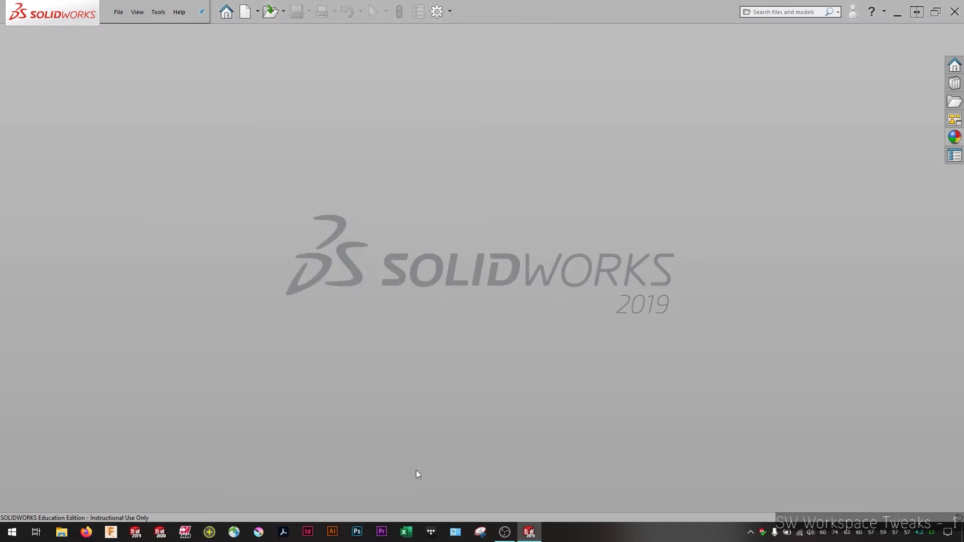
Enable the PhotoView 360 add-in, switch it back off, and accept the Add-Ins settings
left_click(141, 13)
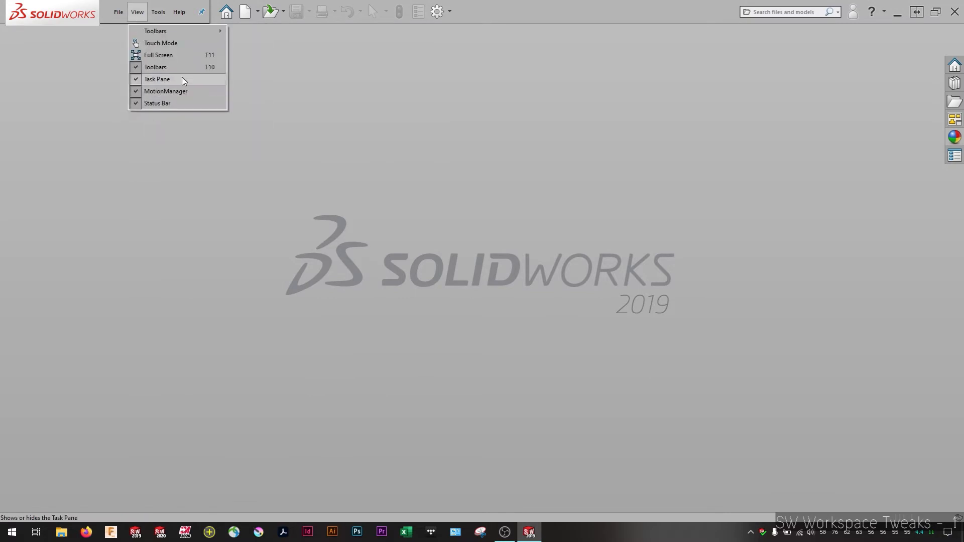
mouse_move(166, 13)
left_click(181, 96)
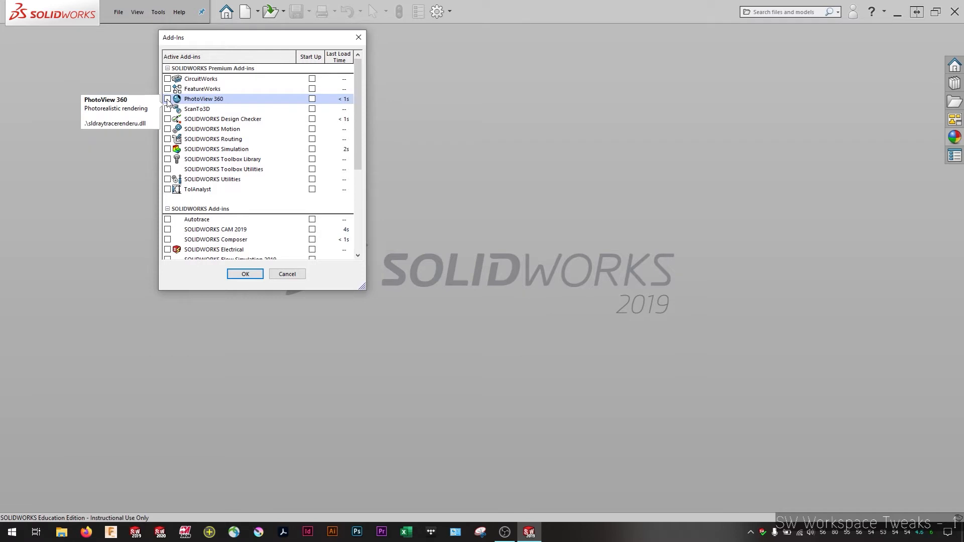
left_click(168, 99)
left_click(168, 99)
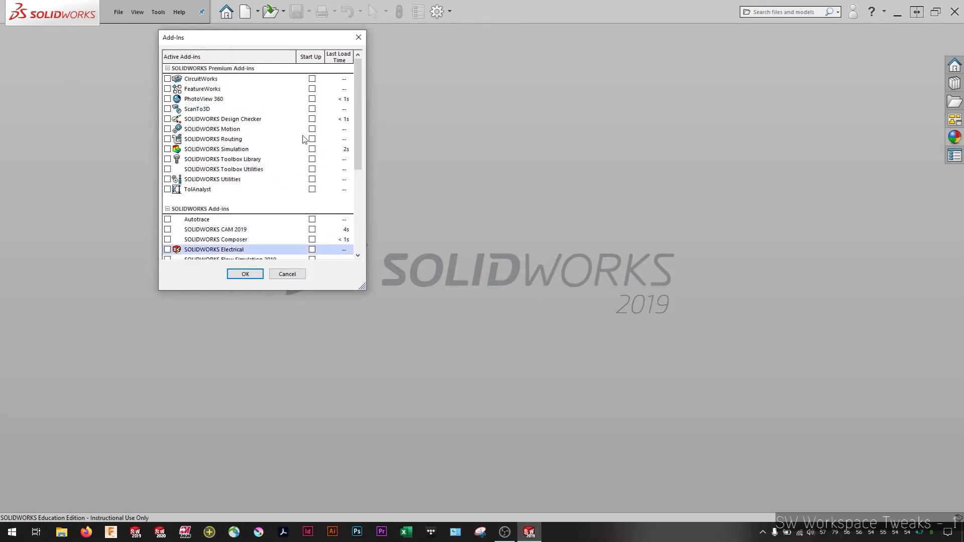
left_click(245, 274)
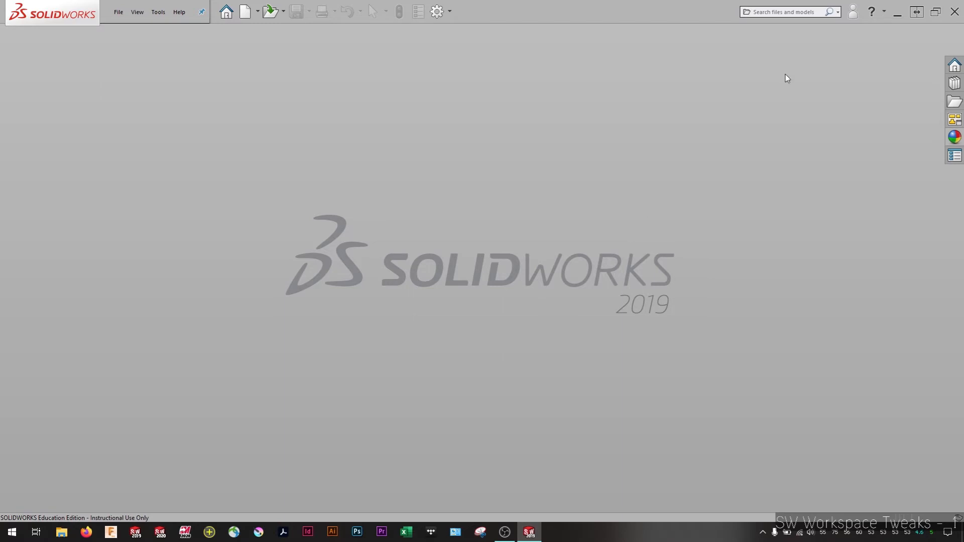
View the SW New Document.jpg notes on part templates in Photos, close the image, and switch back to SOLIDWORKS
left_click(898, 11)
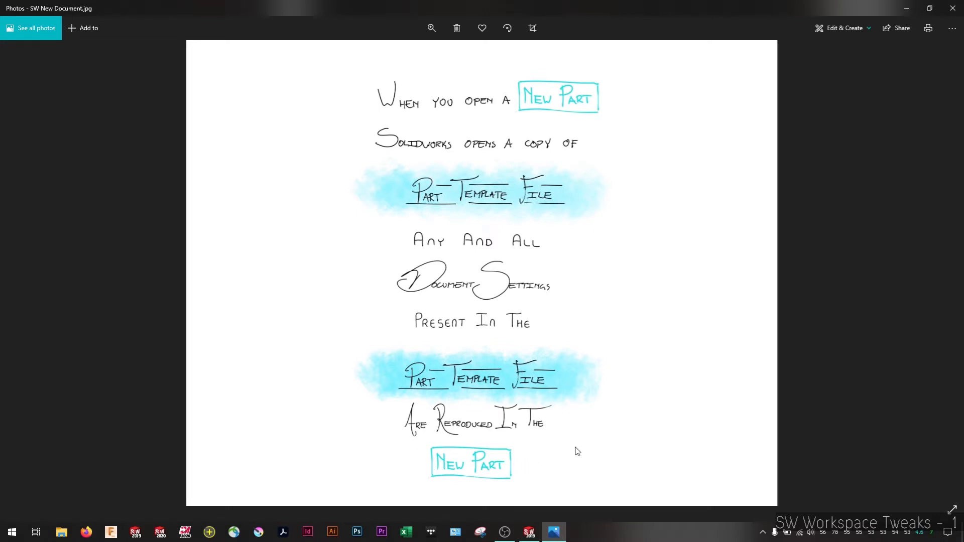
left_click(949, 7)
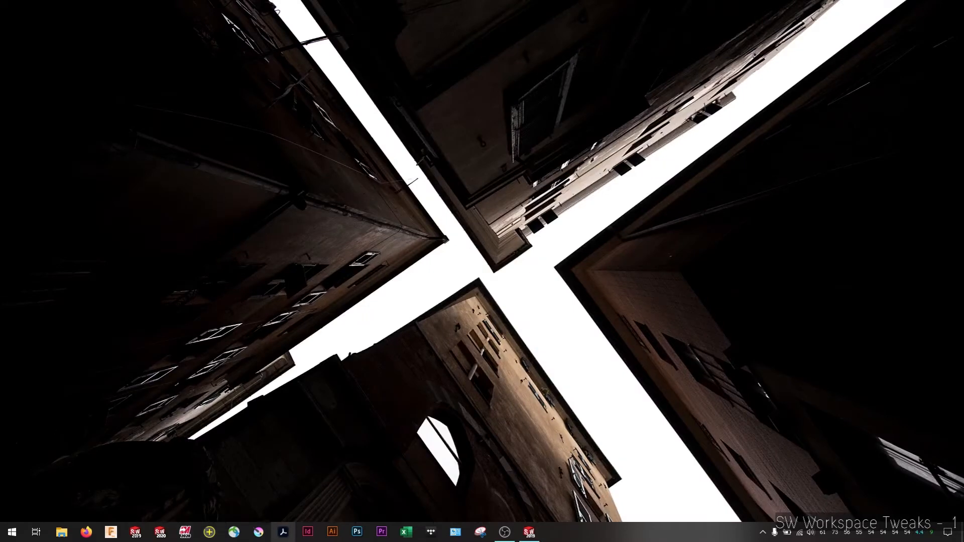
left_click(530, 532)
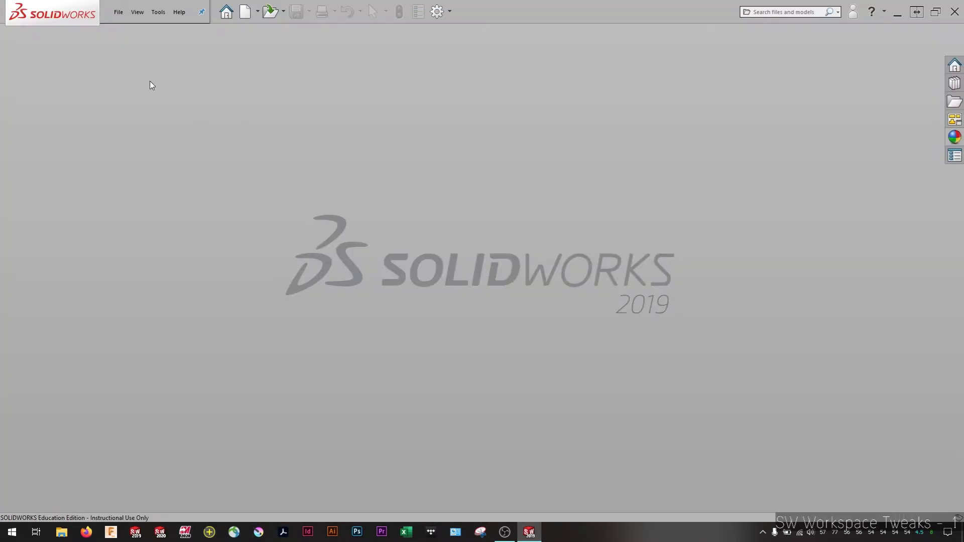
Create a new part document
left_click(118, 12)
left_click(131, 28)
double_click(210, 113)
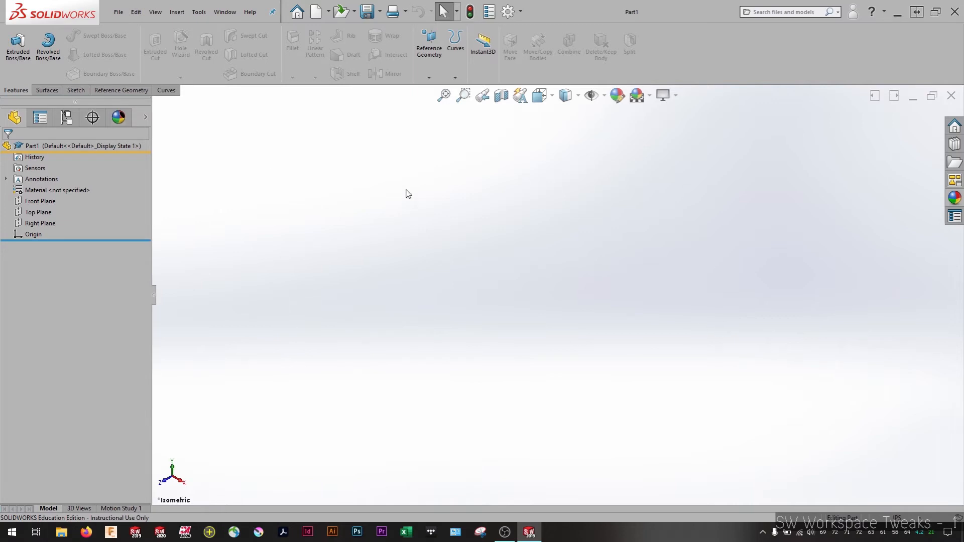
Edit the part's 3 Point Faded scene so its background uses Color instead of an image
left_click(128, 121)
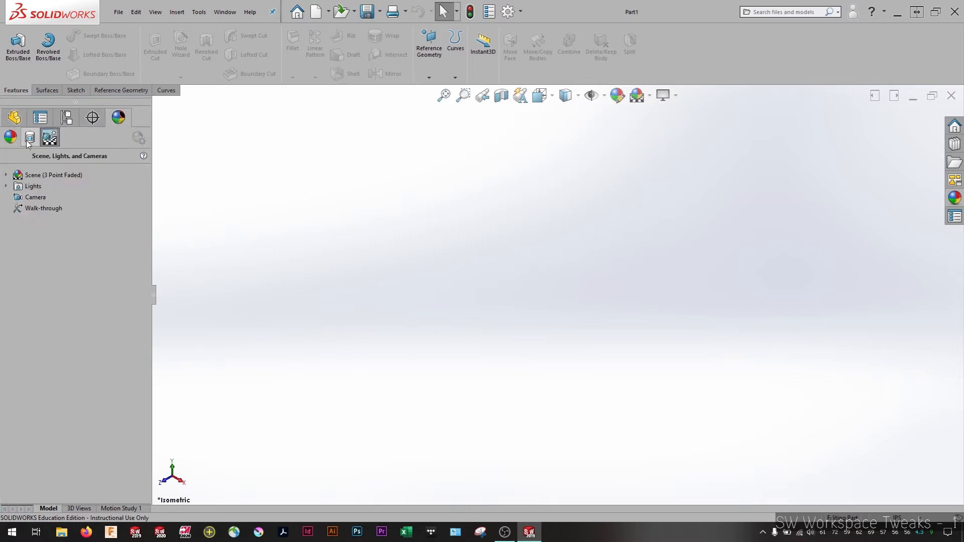
left_click(10, 138)
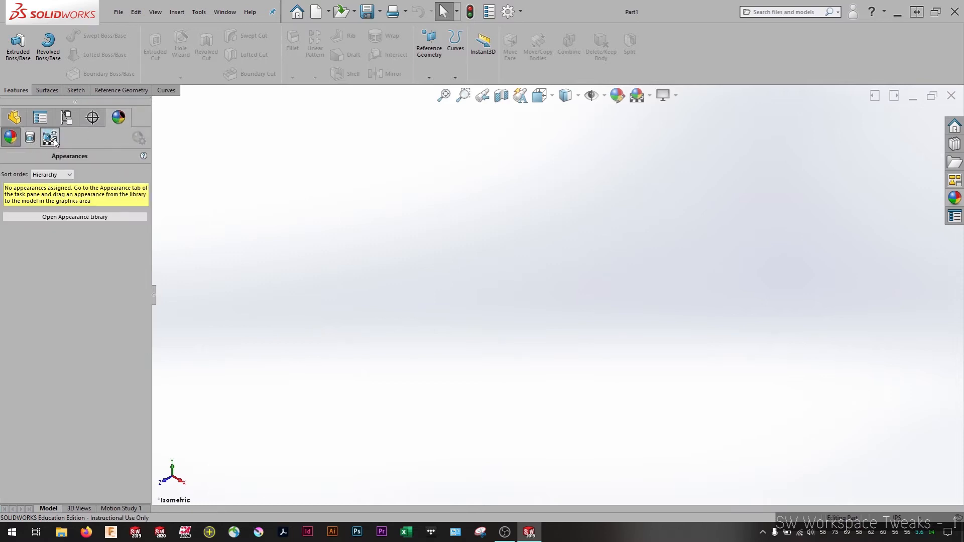
left_click(54, 141)
right_click(59, 176)
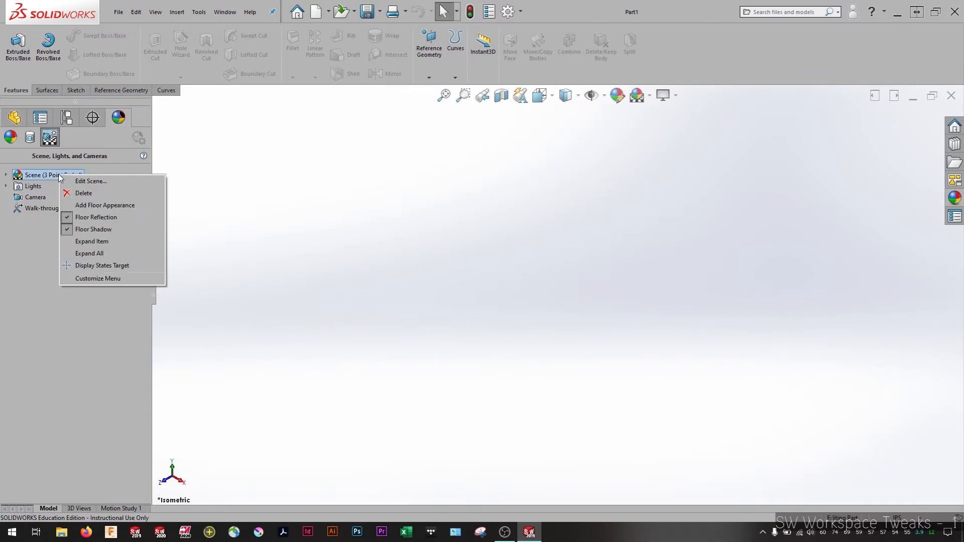
left_click(76, 182)
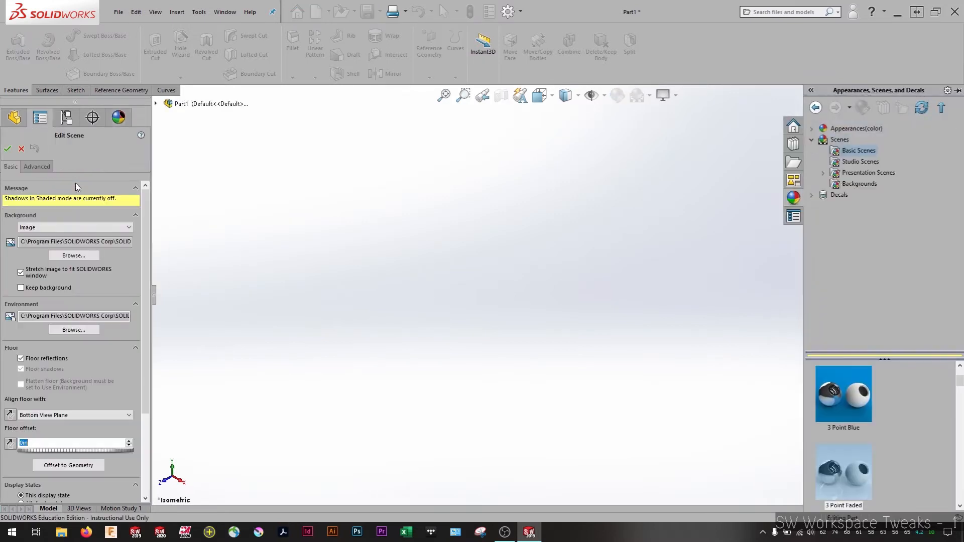
left_click(35, 229)
left_click(35, 243)
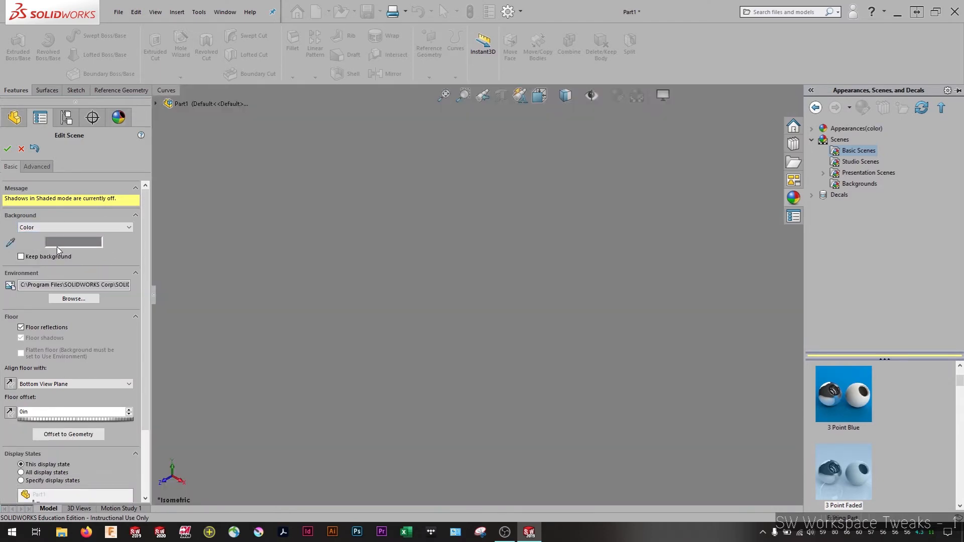
left_click(8, 149)
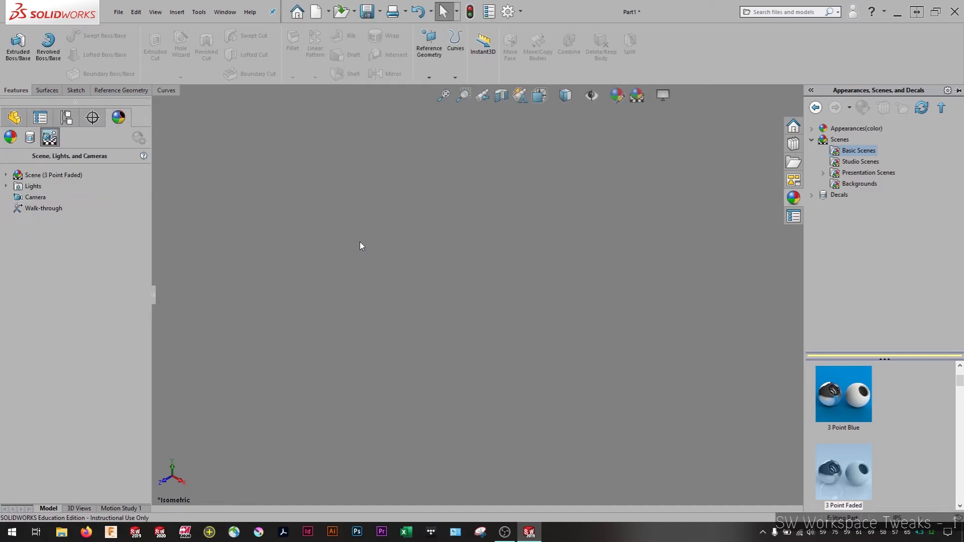
Create a second new part document to compare its default scene background with the edited one
left_click(634, 169)
left_click(119, 12)
left_click(131, 30)
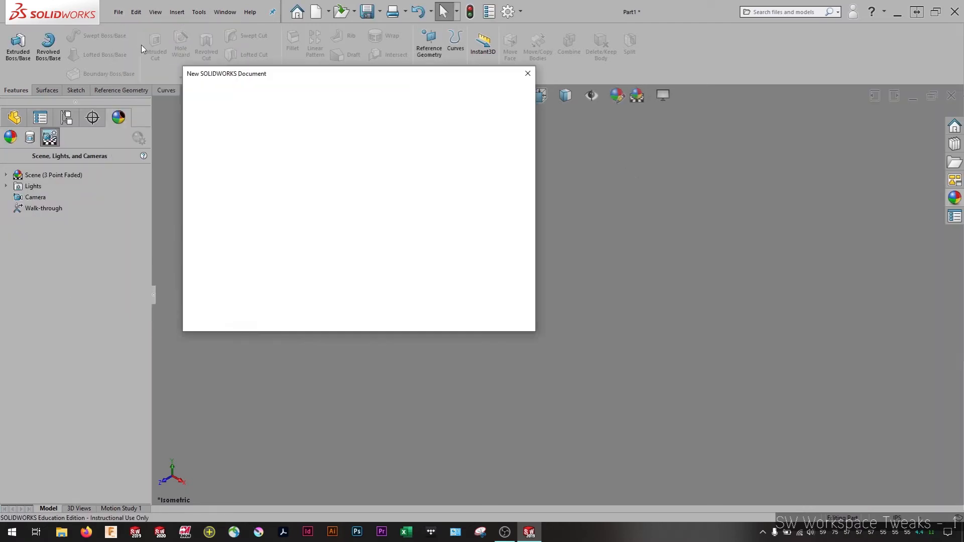
left_click(405, 312)
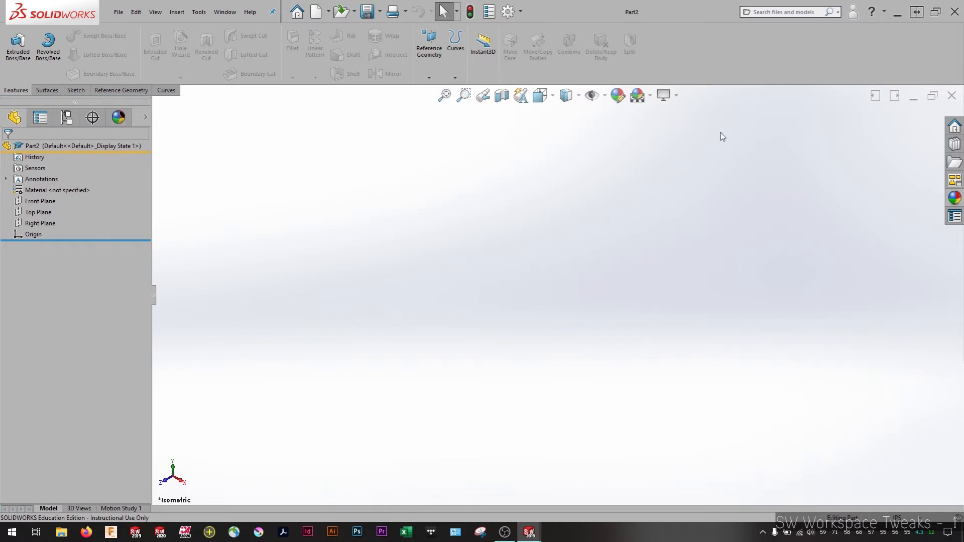
Close both open part documents without saving the changes
left_click(950, 96)
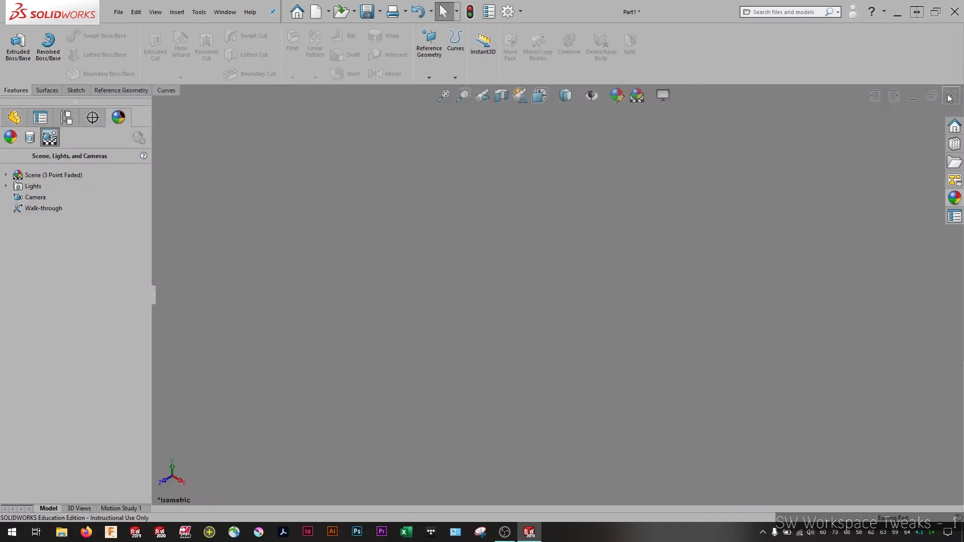
left_click(950, 97)
left_click(527, 283)
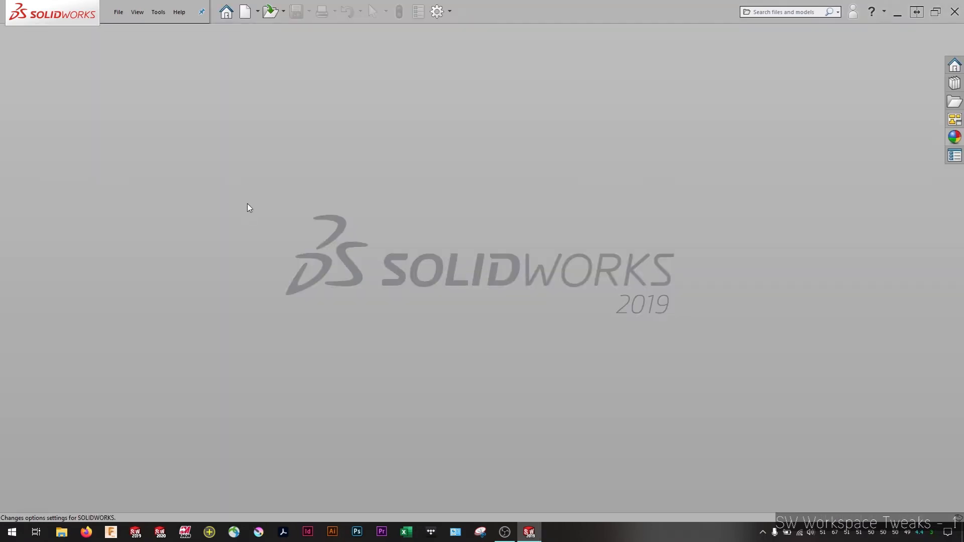
Open the File Locations system options and examine the folder categories and the full Document Templates folder paths
left_click(439, 13)
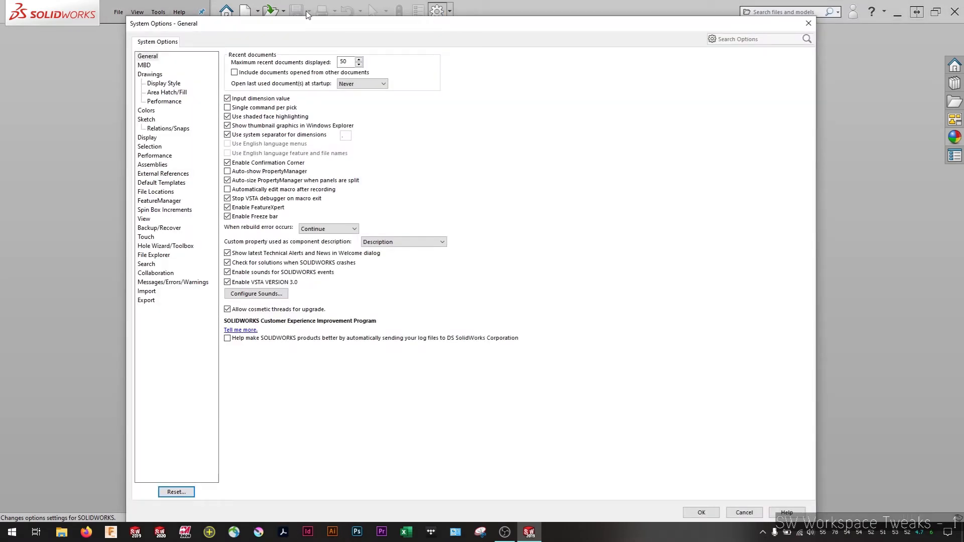
left_click_drag(282, 19, 251, 12)
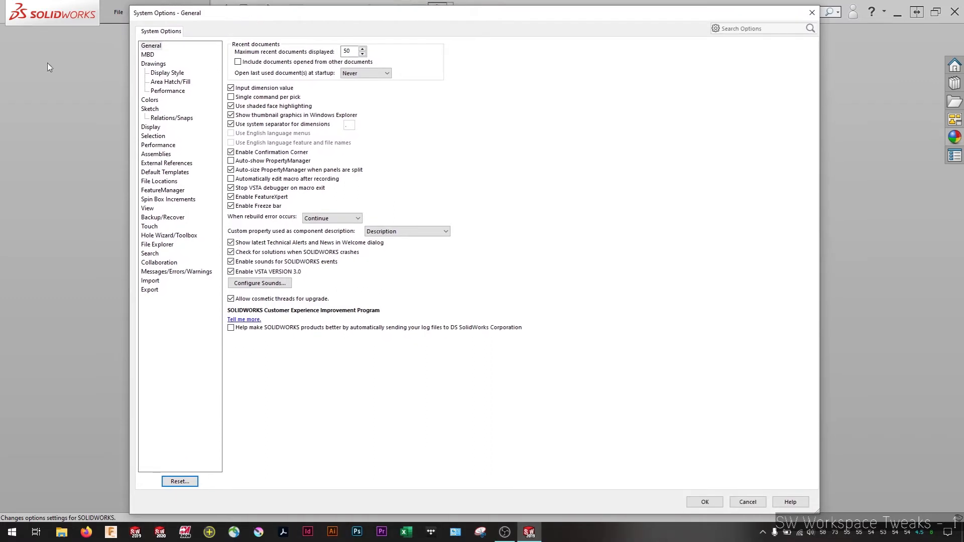
left_click(160, 182)
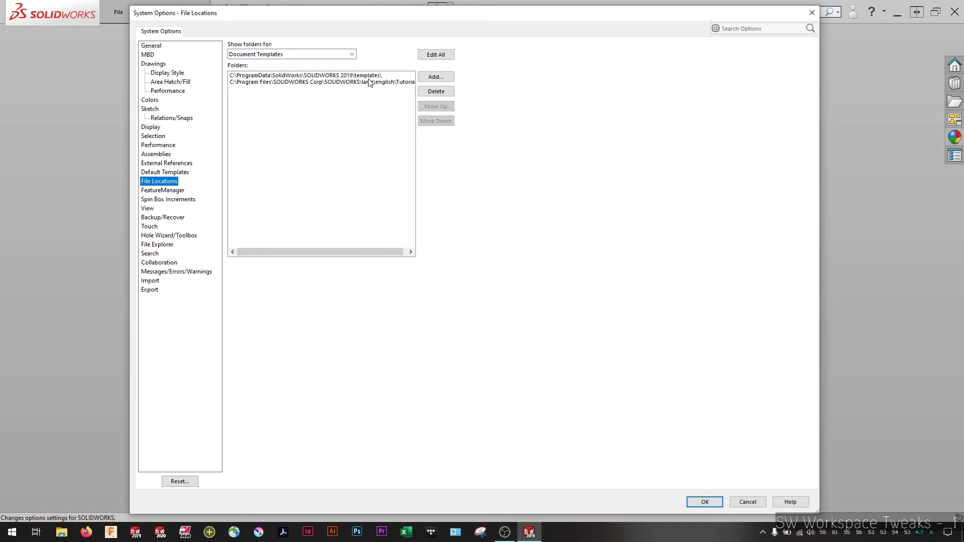
left_click(351, 54)
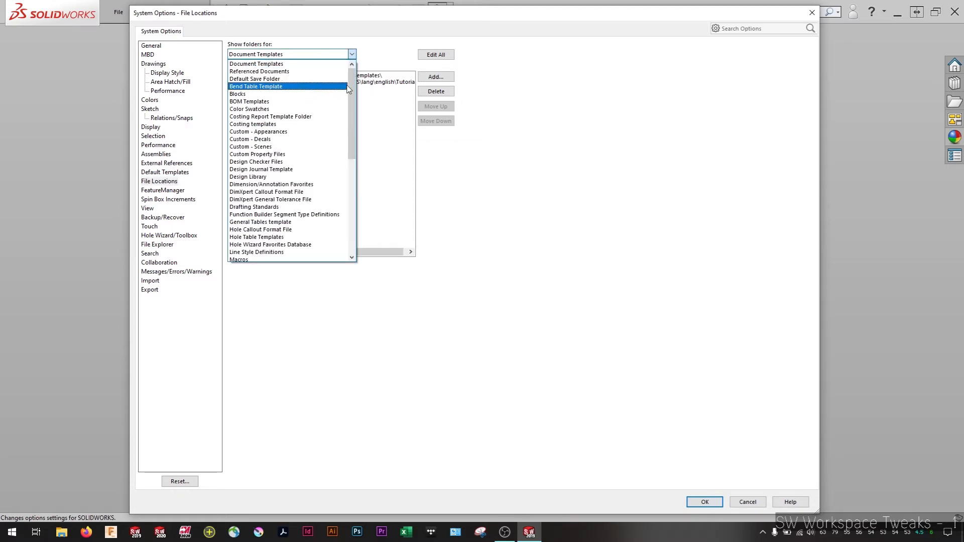
mouse_move(351, 93)
left_mouse_down()
mouse_move(349, 201)
mouse_move(349, 89)
left_mouse_up()
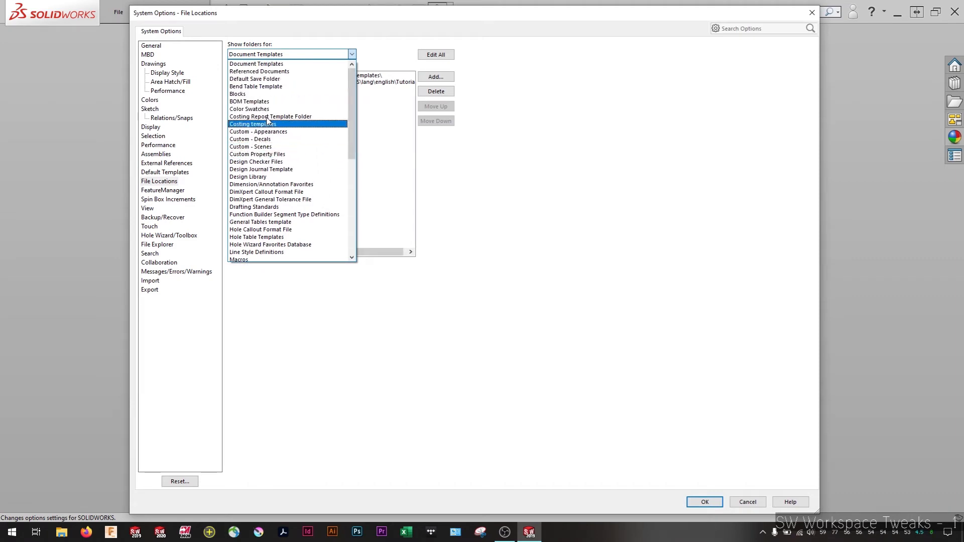
left_click(357, 42)
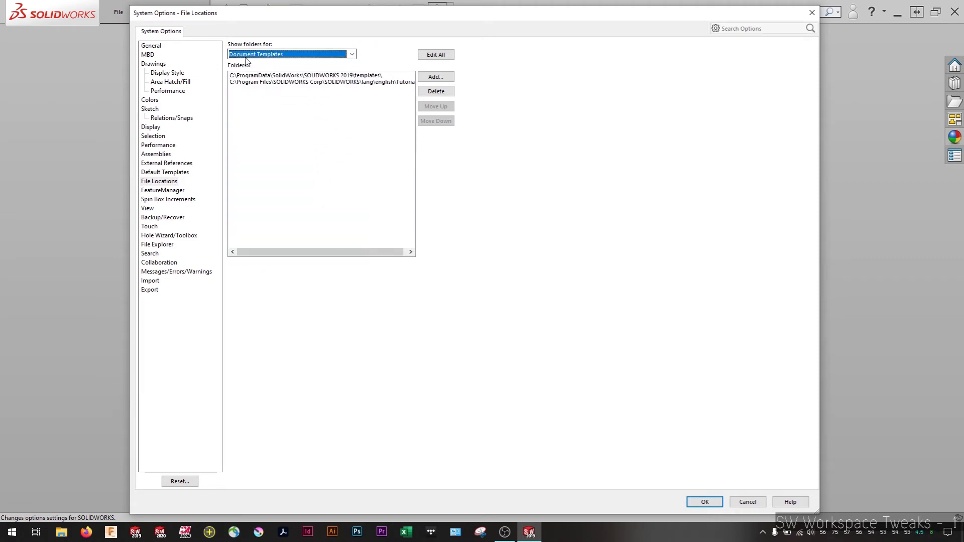
left_click(267, 56)
left_click(394, 43)
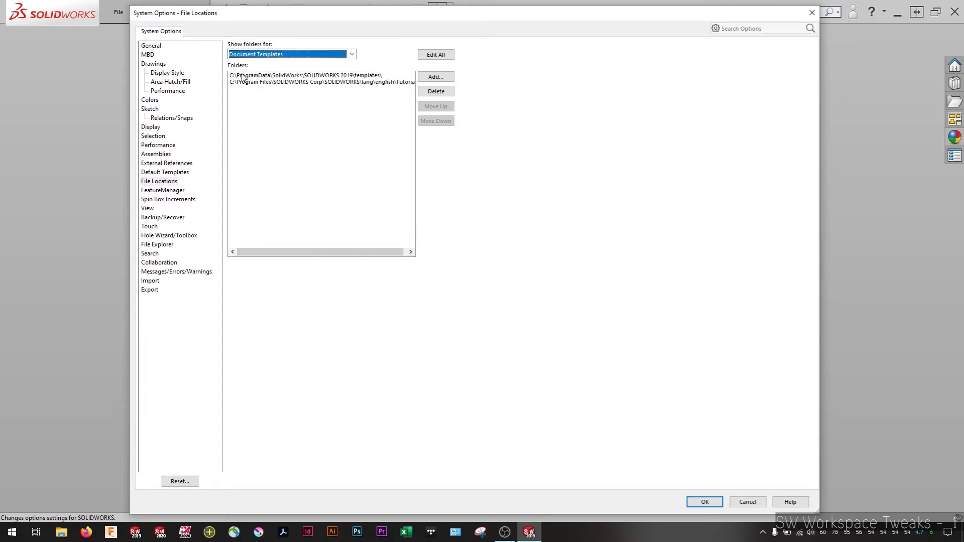
scroll(392, 86, "right", 1)
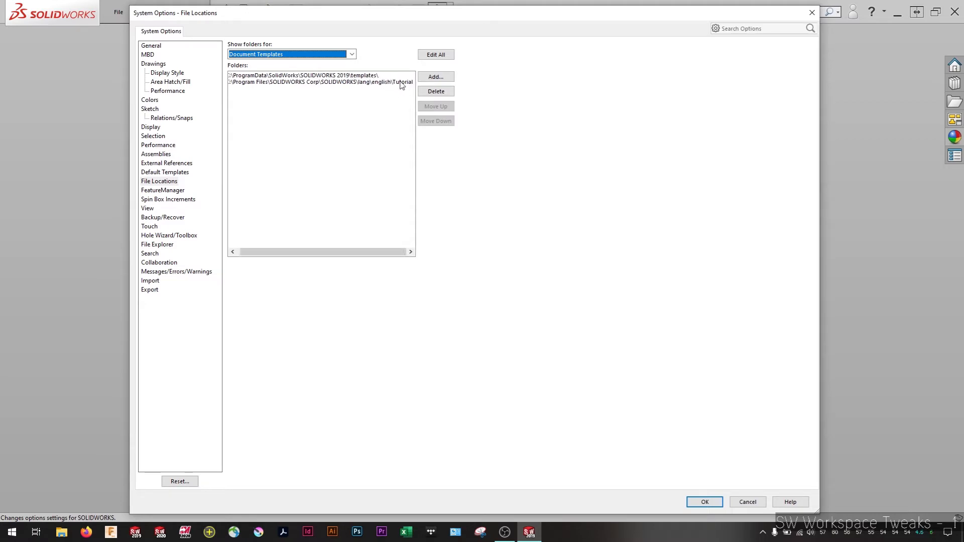
scroll(355, 81, "left", 1)
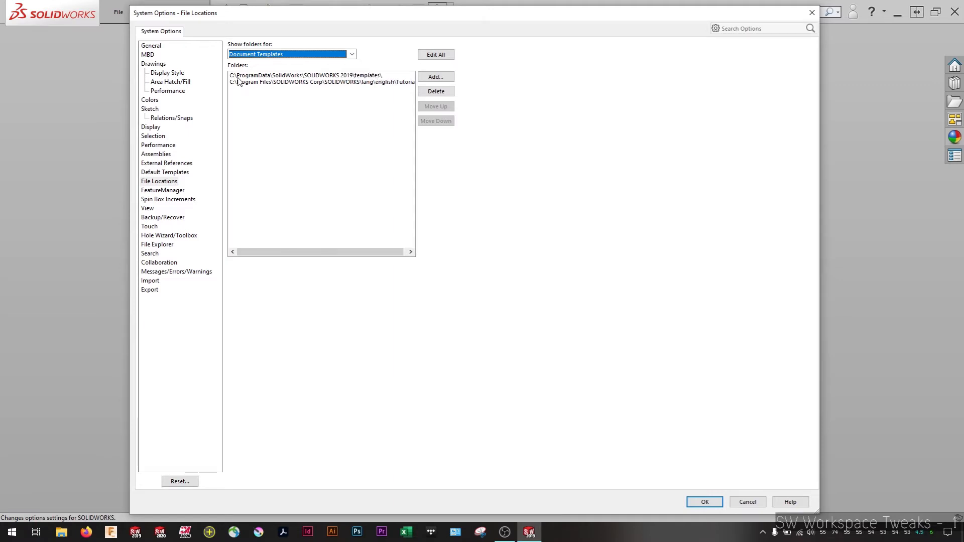
Copy the full Document Templates 1 path from the list of all file locations, and close the system options without saving changes
left_click(353, 76)
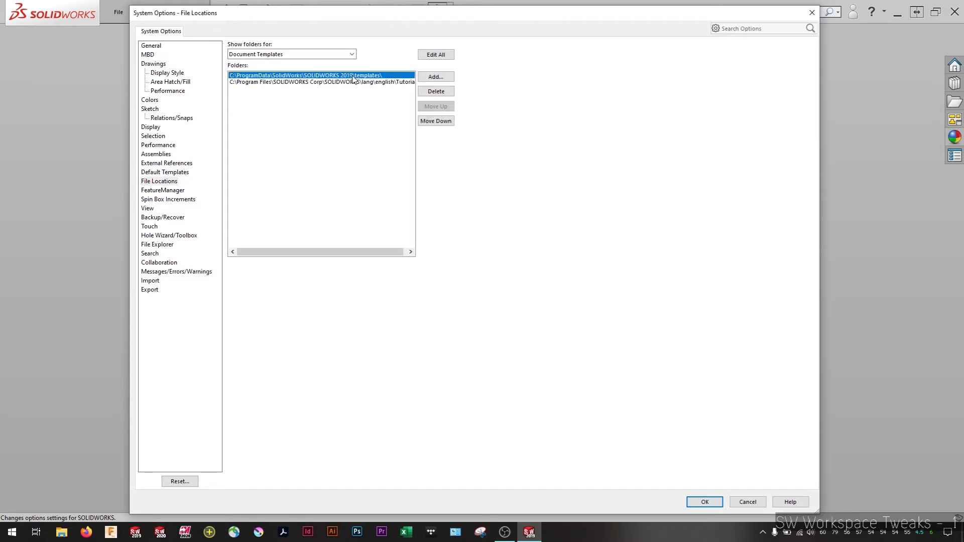
left_click(436, 54)
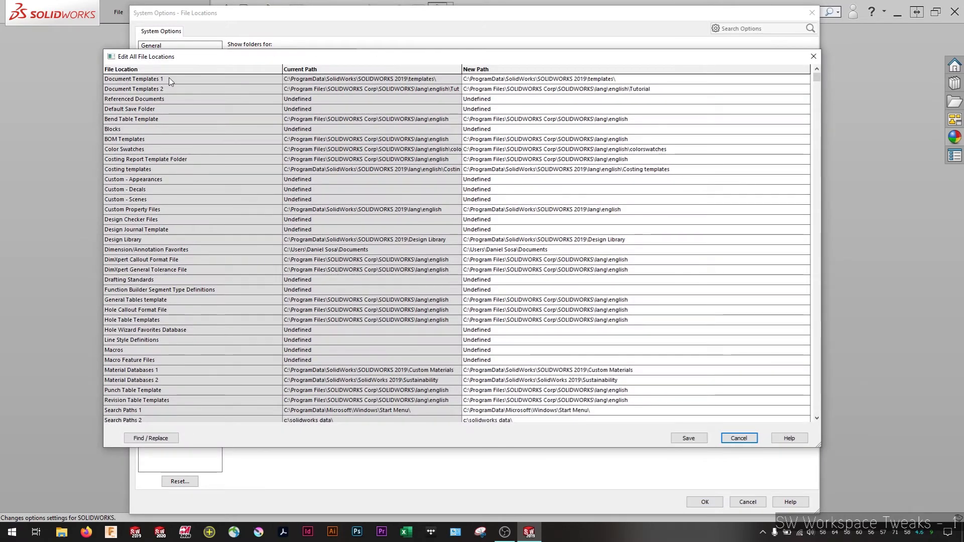
left_click(519, 80)
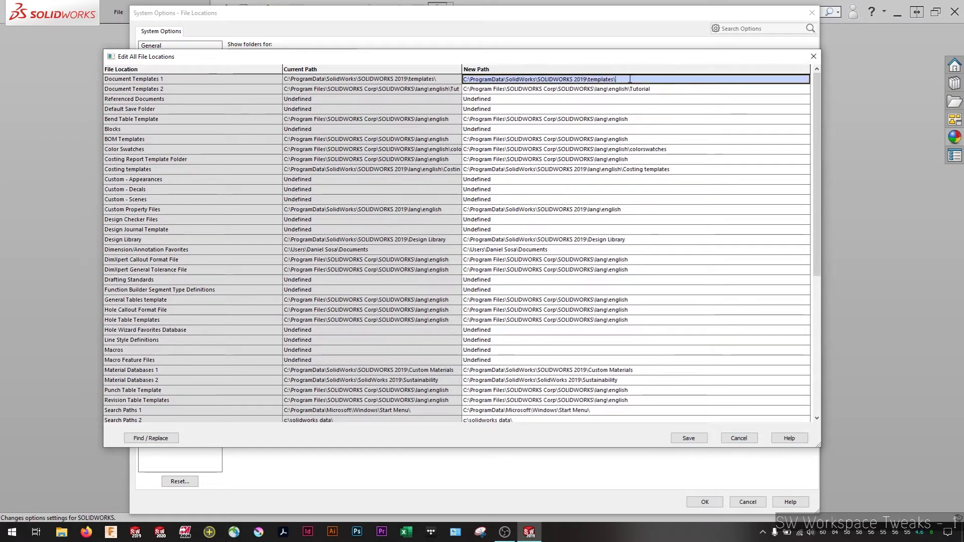
left_click_drag(629, 79, 451, 82)
key("ctrl+c")
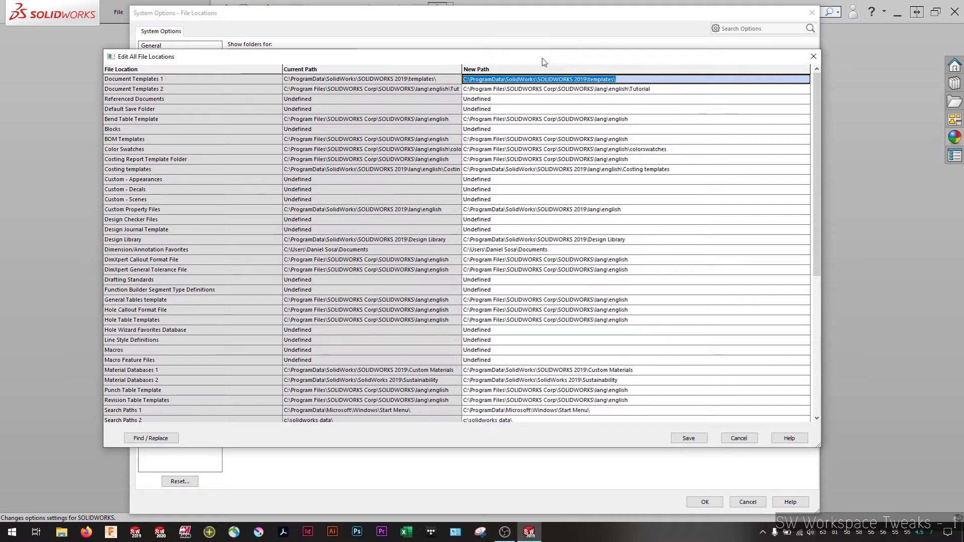
left_click(752, 440)
left_click(753, 502)
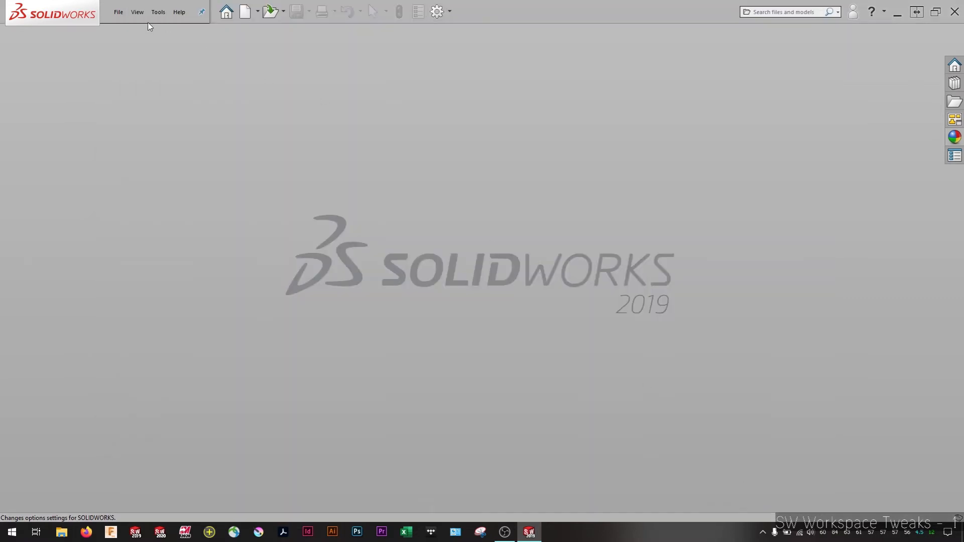
Open the Part.prtdot template from the copied folder path C:\ProgramData\SolidWorks\SOLIDWORKS 2019\templates\
left_click(119, 12)
left_click(122, 44)
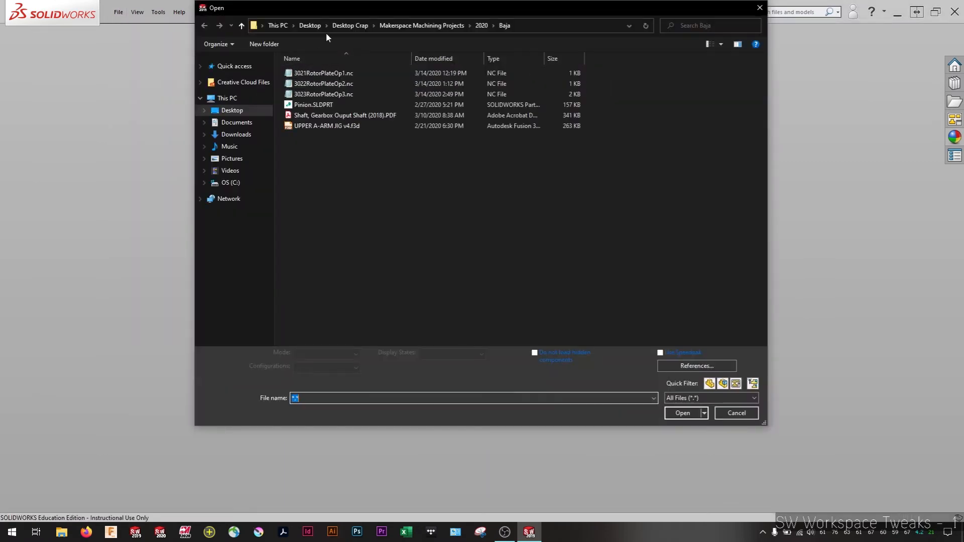
left_click(548, 27)
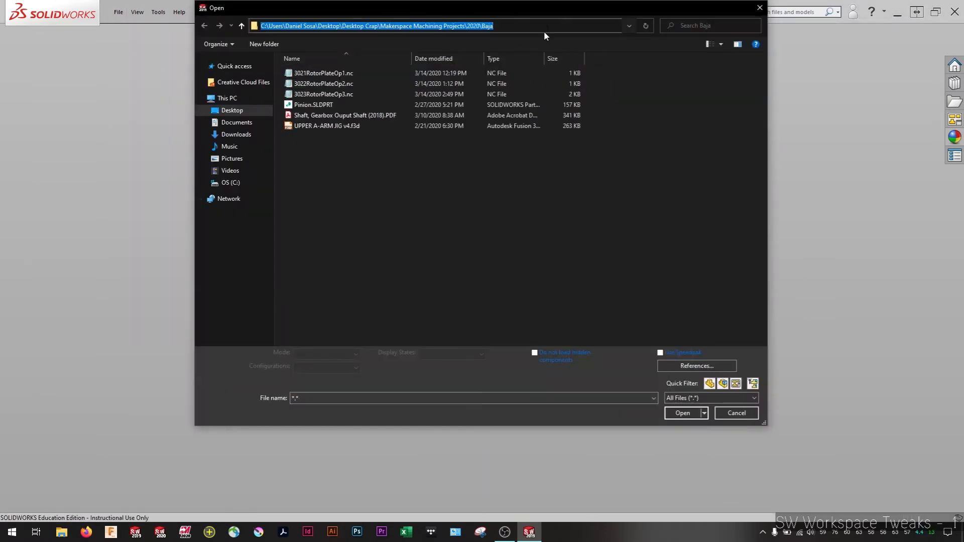
key("ctrl+v")
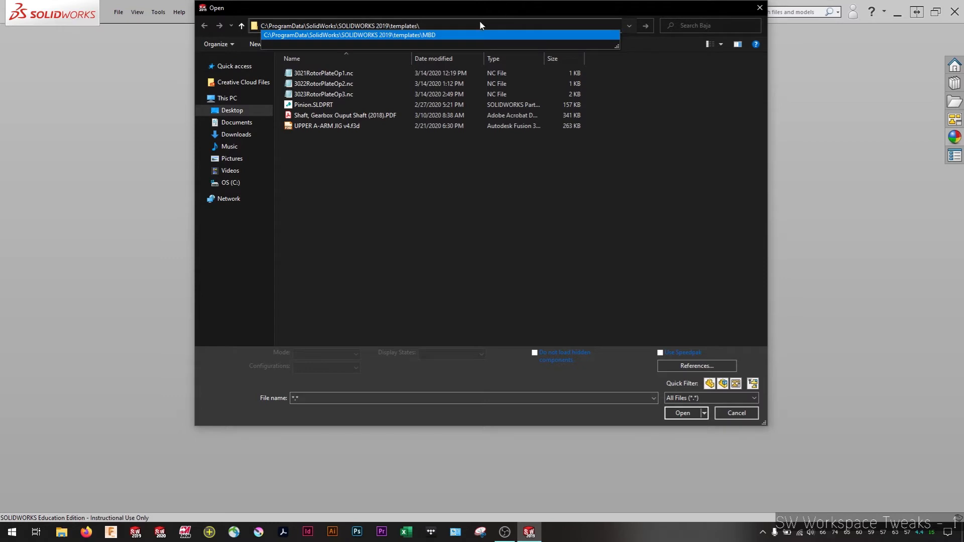
left_click(476, 21)
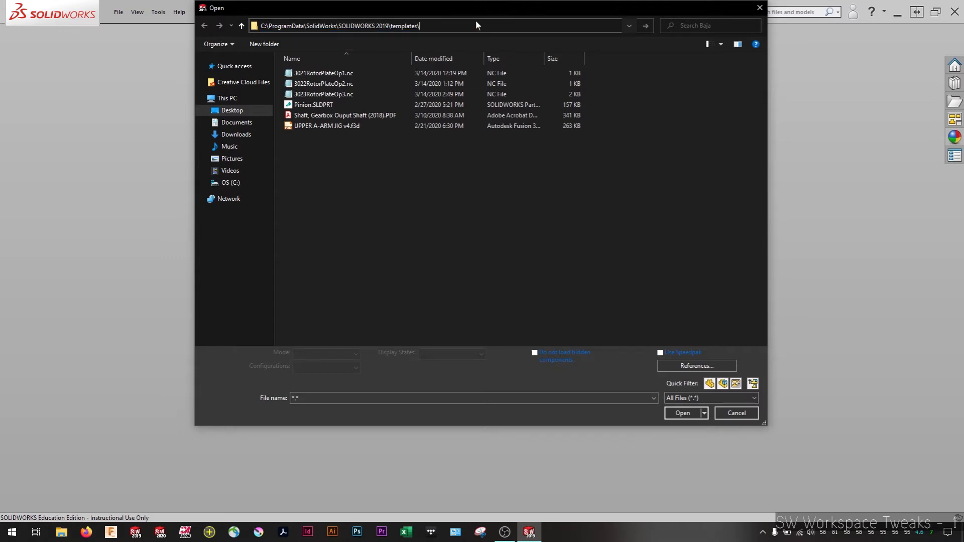
key("Return")
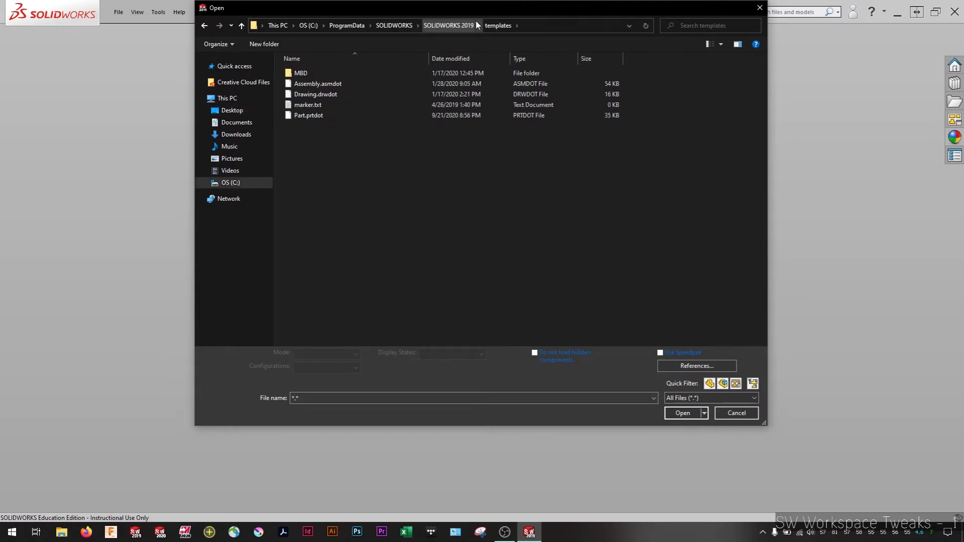
left_click(319, 116)
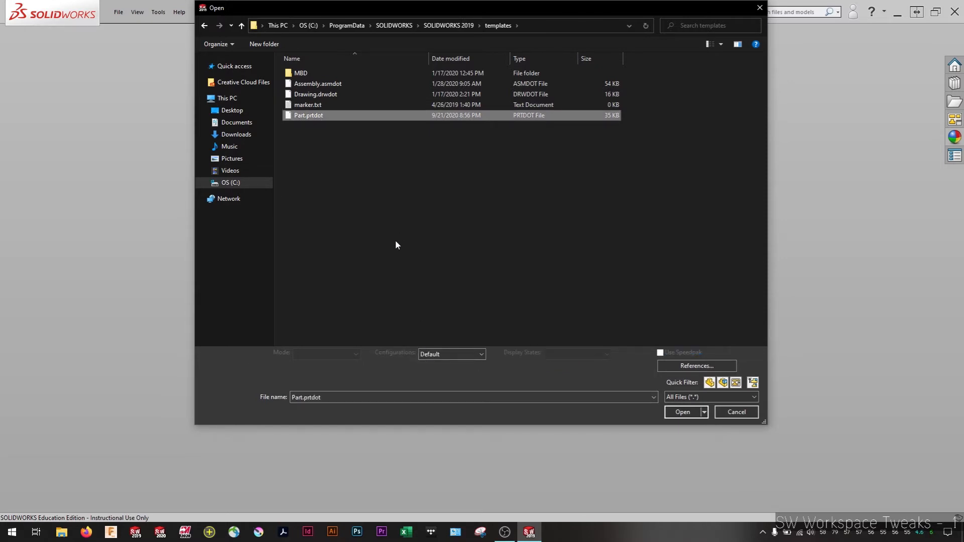
double_click(321, 116)
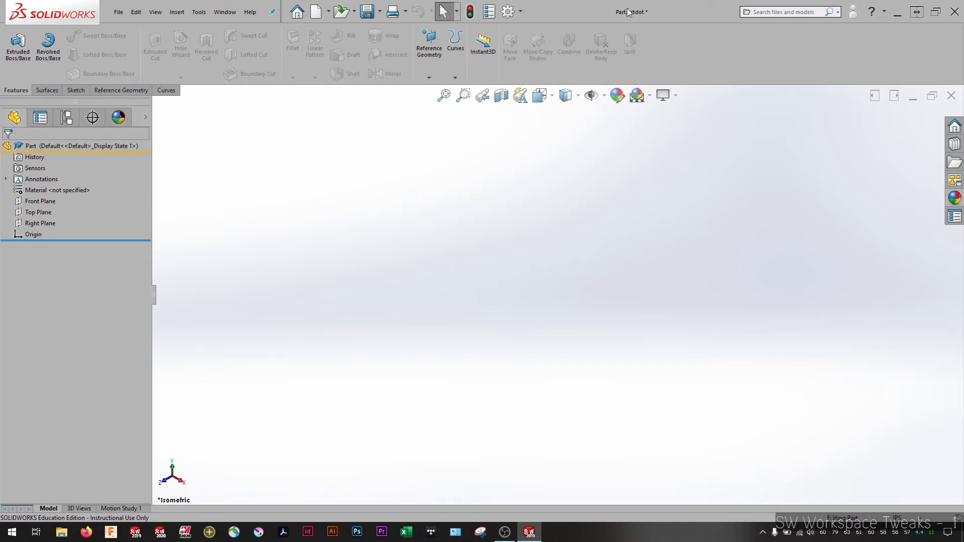
Edit the template's 3 Point Faded scene so its background uses Color instead of an image
mouse_move(626, 12)
left_click(118, 117)
left_click(50, 137)
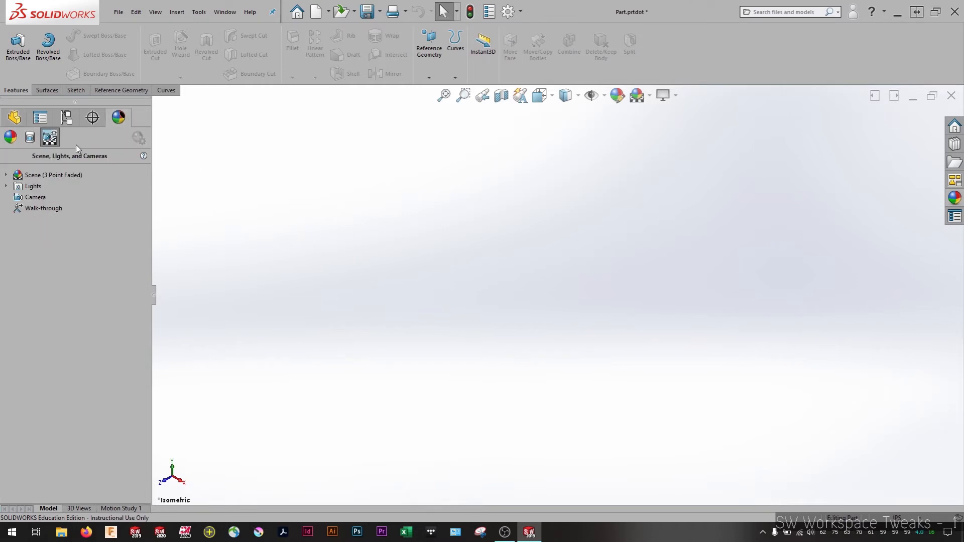
right_click(43, 174)
left_click(56, 180)
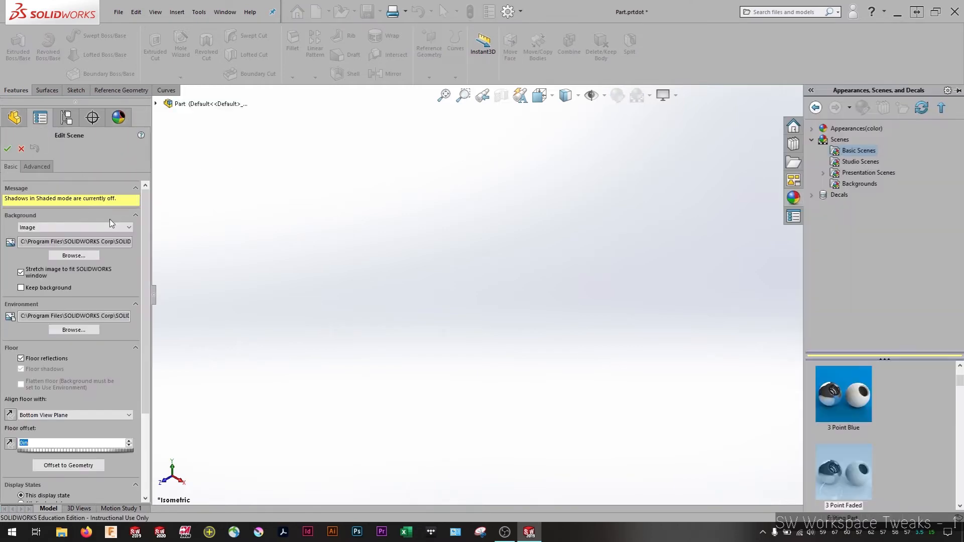
left_click(81, 227)
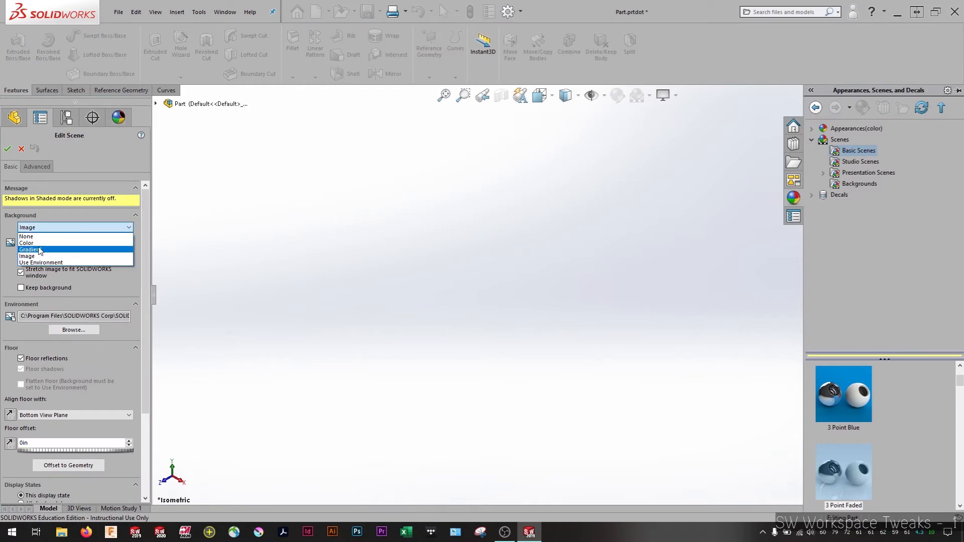
left_click(26, 243)
left_click(7, 149)
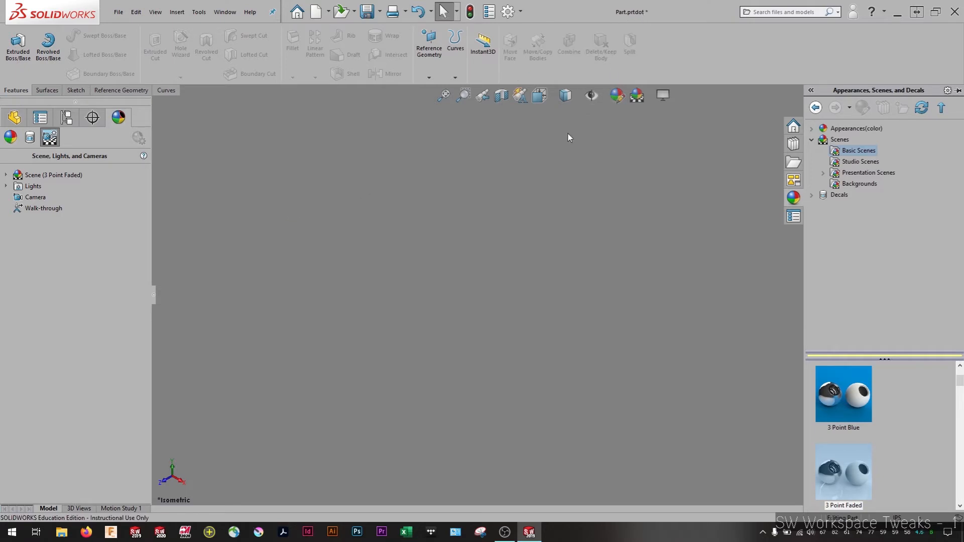
Save the edited Part.prtdot template and close it
key("ctrl+s")
left_click(118, 11)
left_click(157, 136)
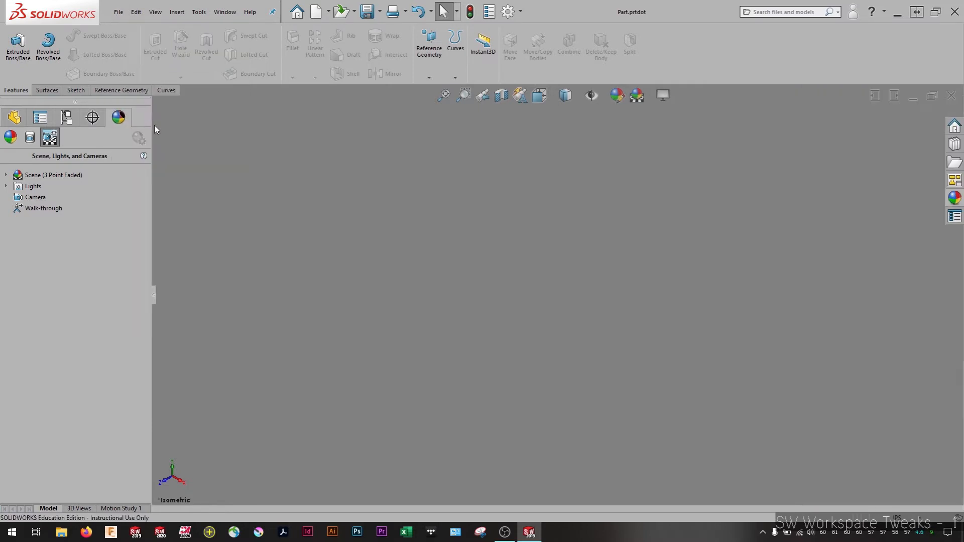
left_click(952, 95)
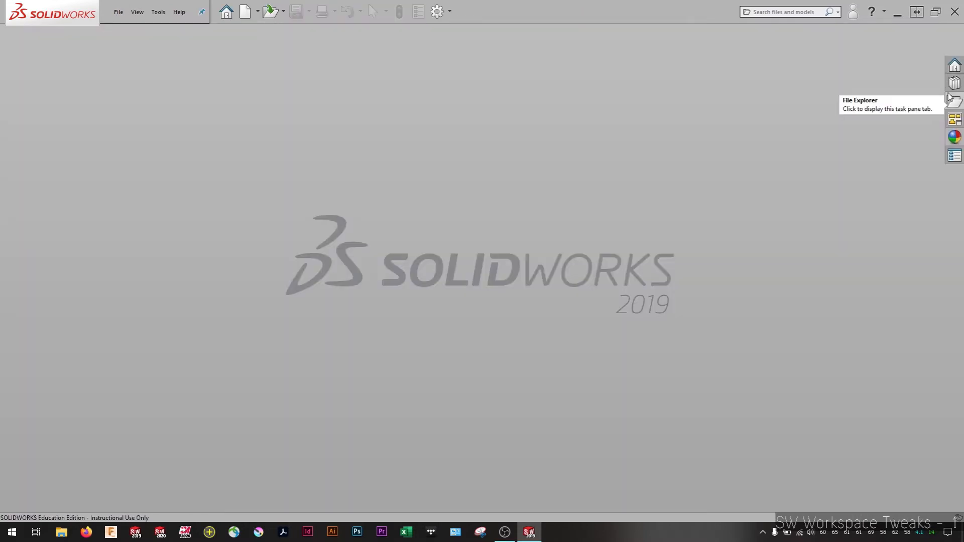
Create two new documents from the Part template to check their scene background, and close both
left_click(120, 11)
left_click(132, 31)
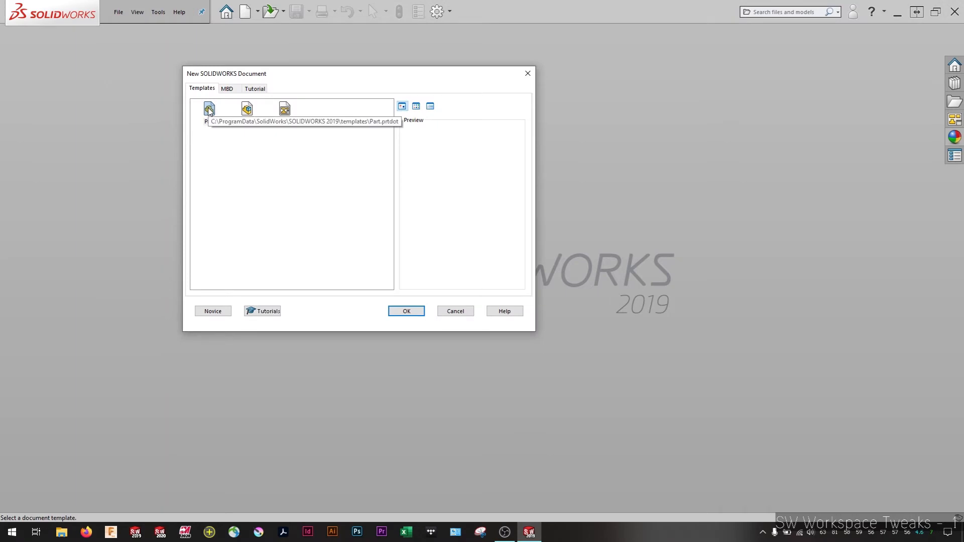
double_click(209, 109)
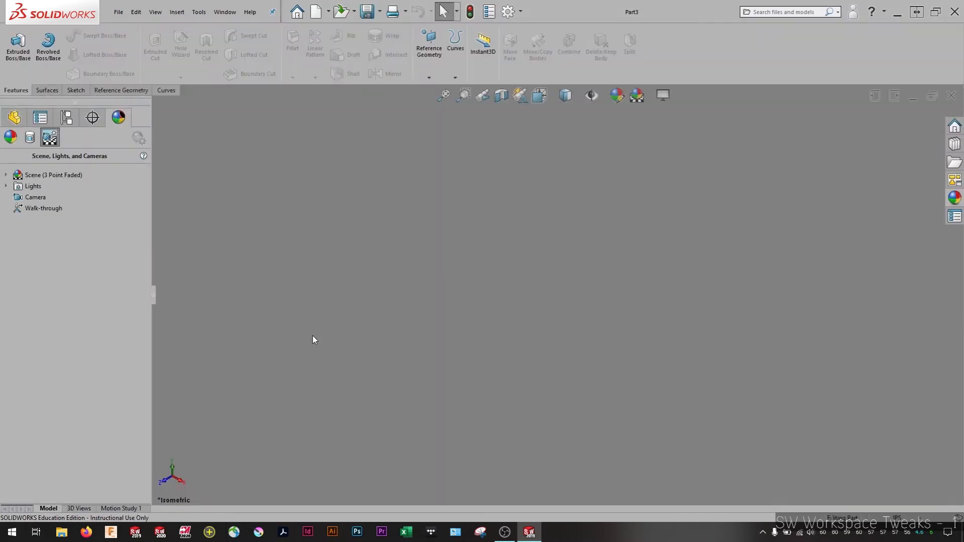
left_click(119, 11)
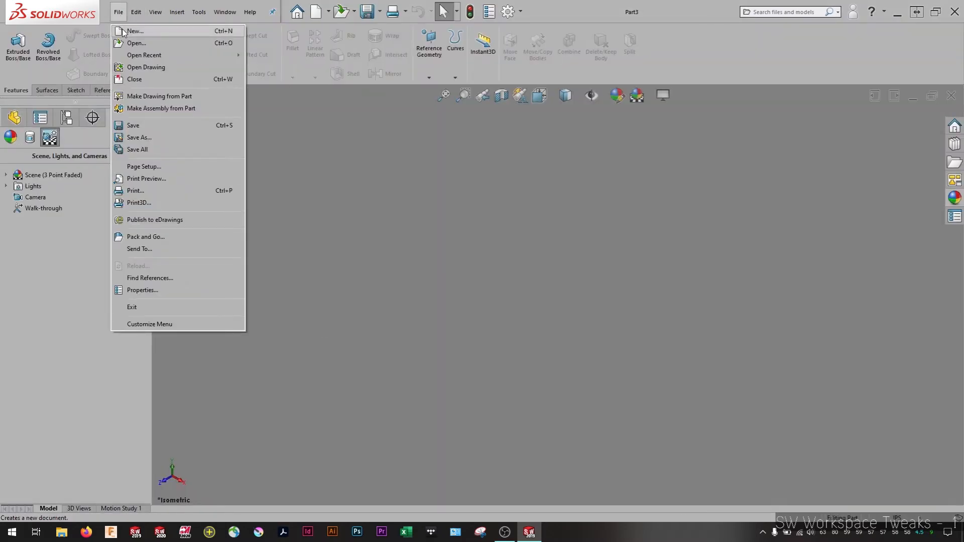
left_click(131, 28)
double_click(214, 117)
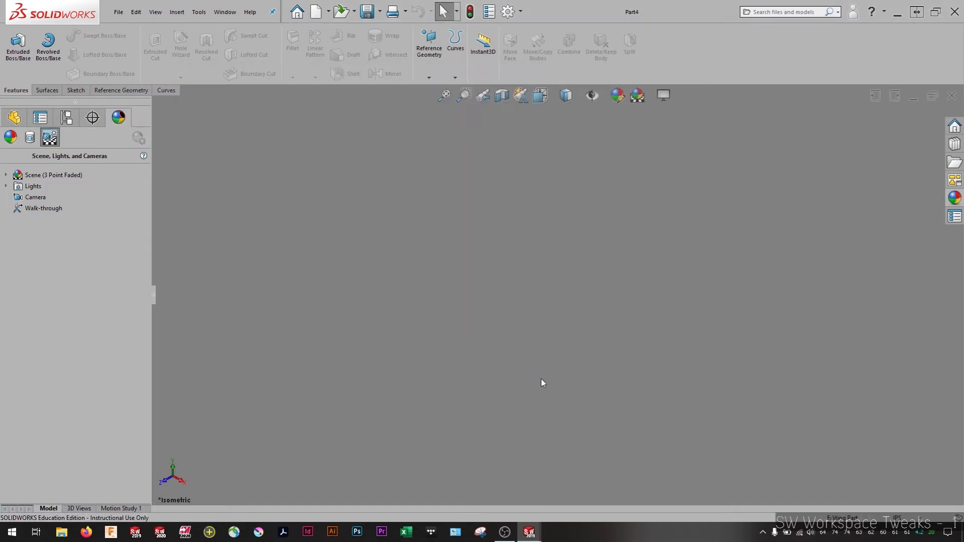
left_click(952, 95)
left_click(952, 96)
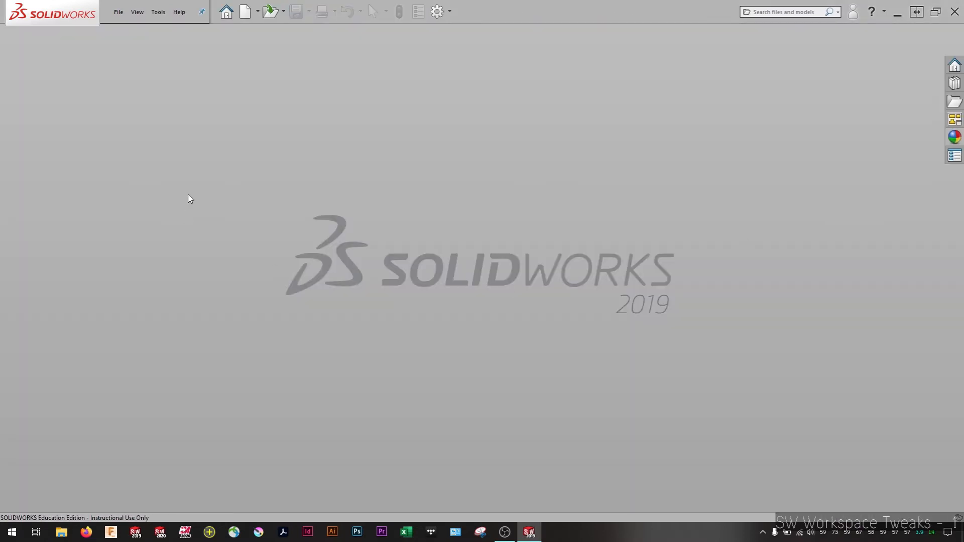
Reopen the Part.prtdot template from the templates folder and show its feature tree
left_click(118, 13)
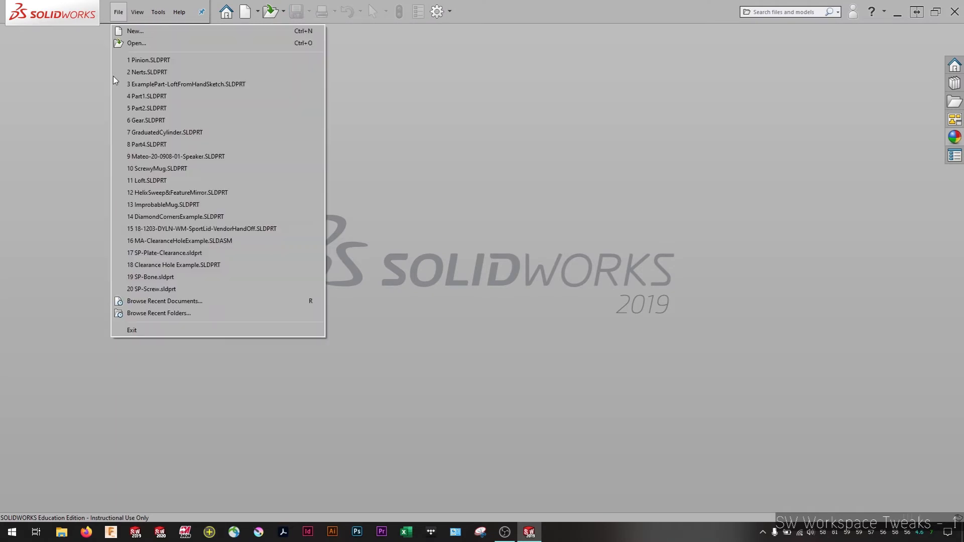
left_click(136, 45)
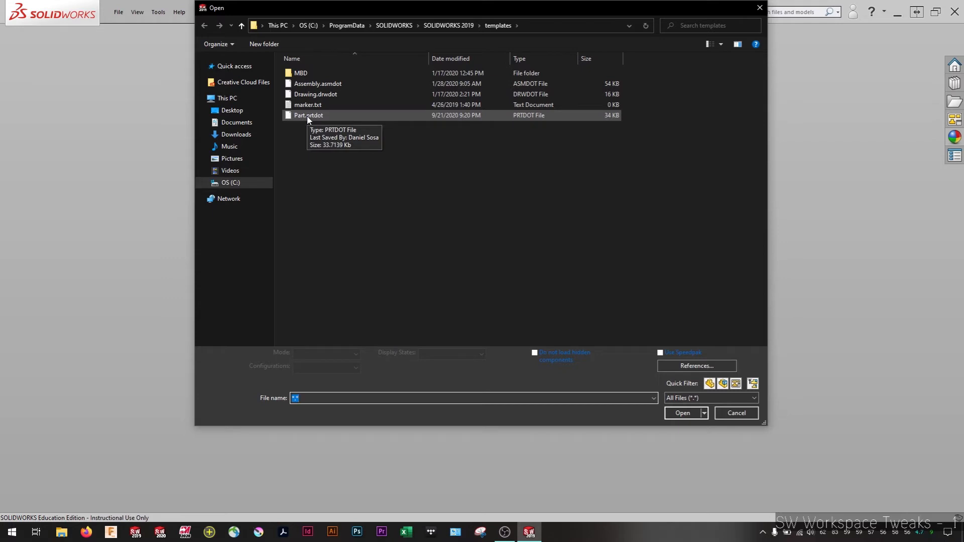
double_click(308, 116)
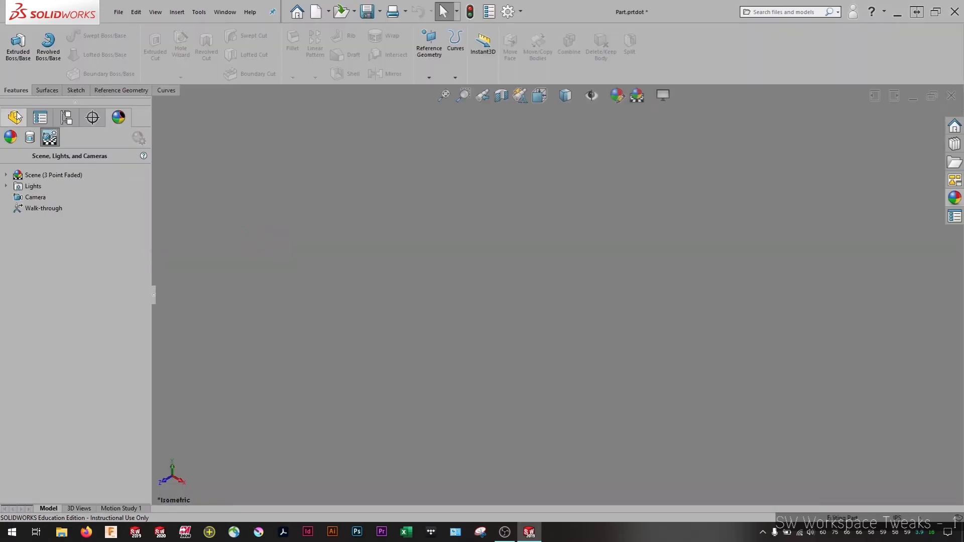
left_click(16, 117)
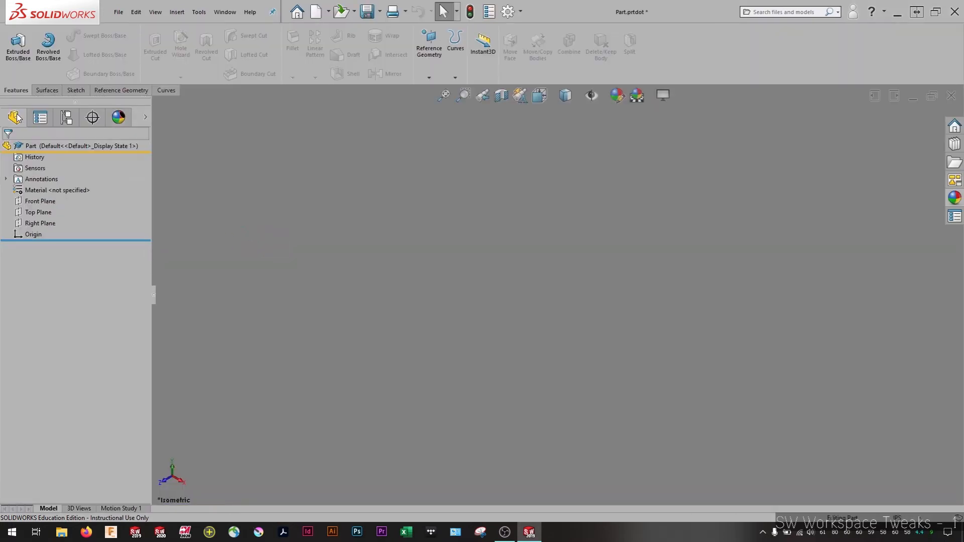
Switch the template's scene background to Gradient and set the top gradient color to orange
left_click(118, 117)
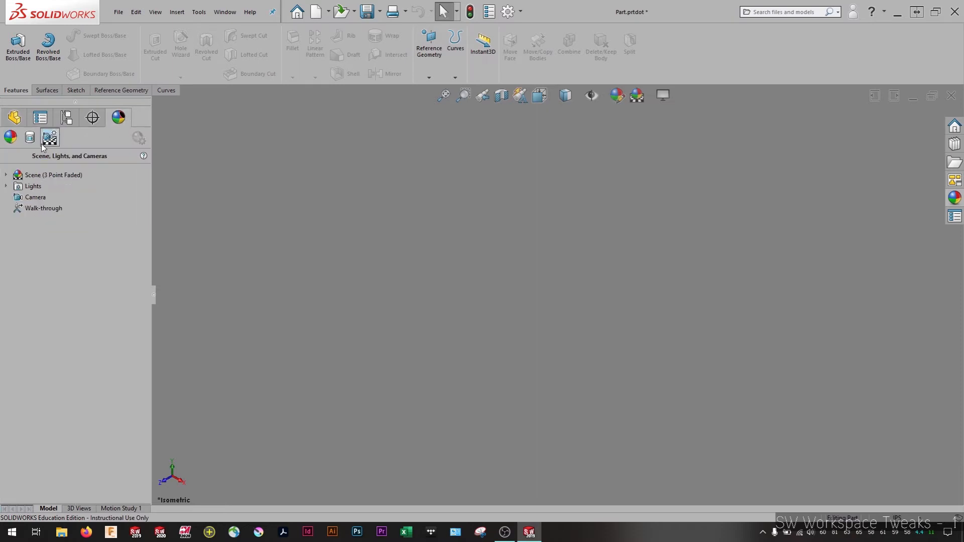
right_click(44, 174)
left_click(61, 182)
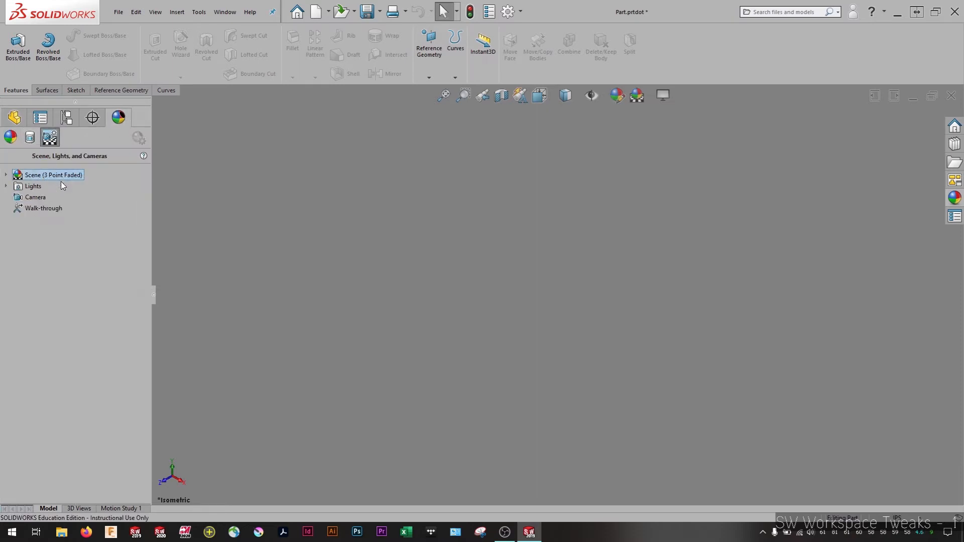
left_click(58, 228)
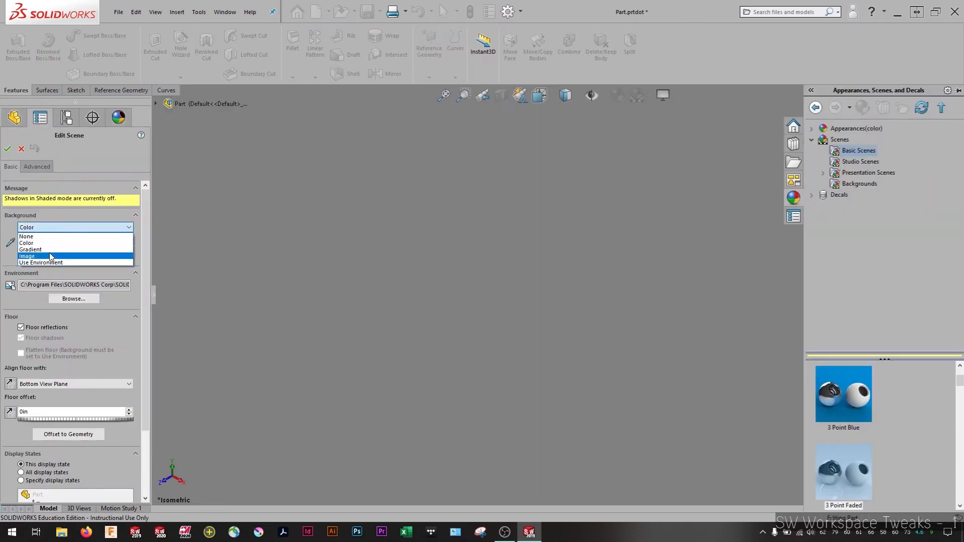
left_click(59, 244)
left_click(66, 255)
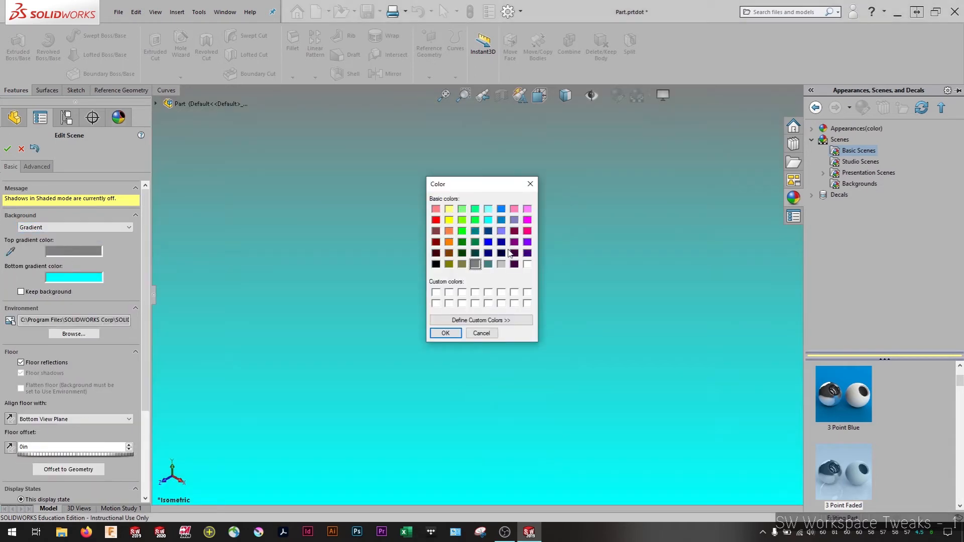
left_click(449, 242)
left_click(446, 333)
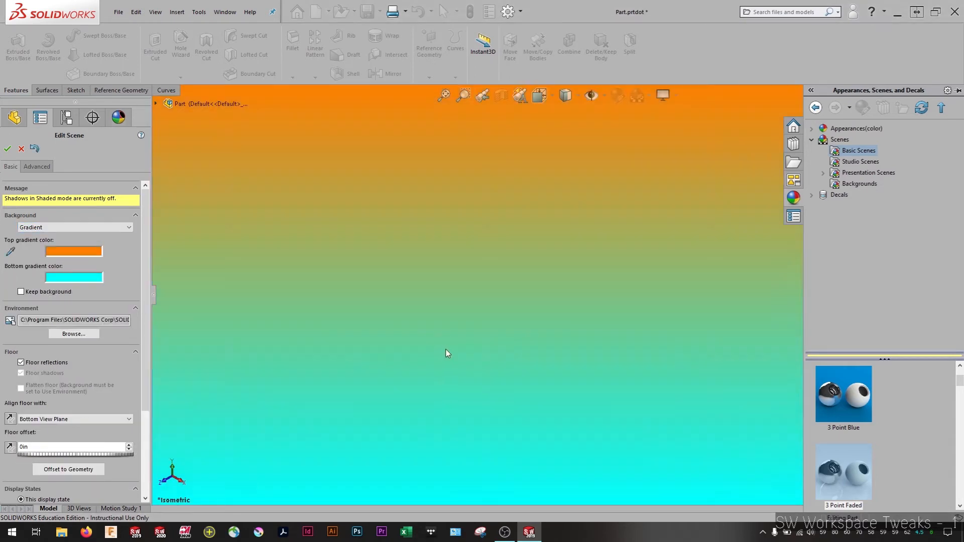
Set the bottom gradient color to bright pink, apply the scene edit and return to the feature tree
left_click(96, 277)
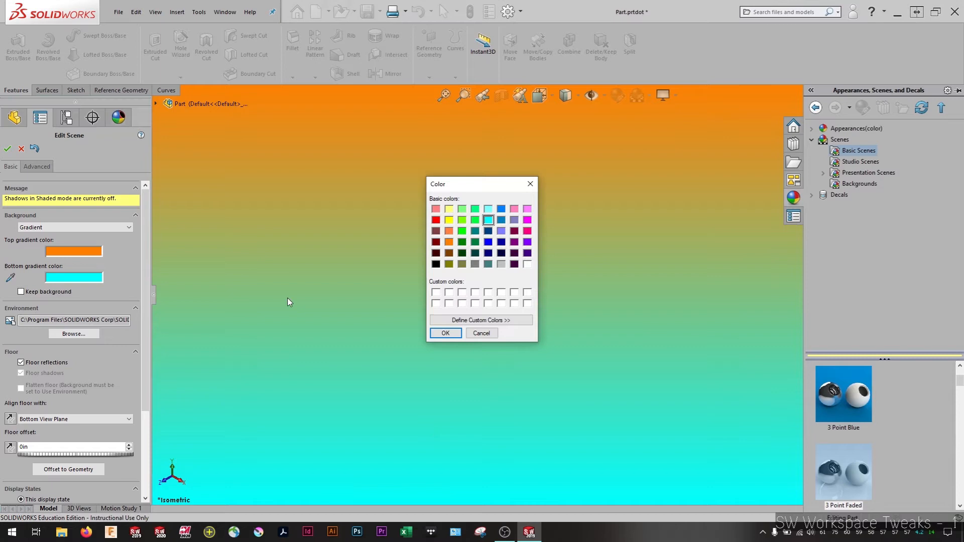
left_click(527, 231)
left_click(446, 333)
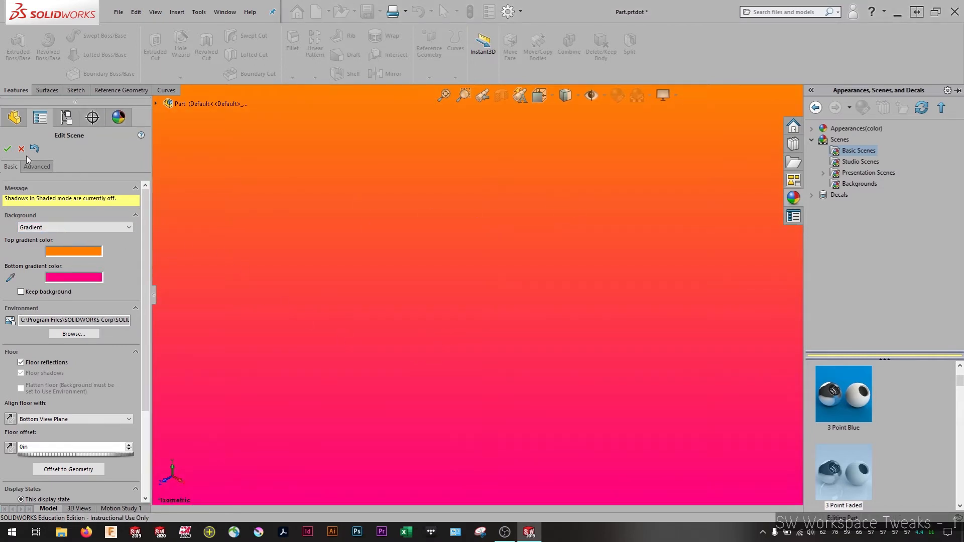
left_click(8, 148)
left_click(14, 117)
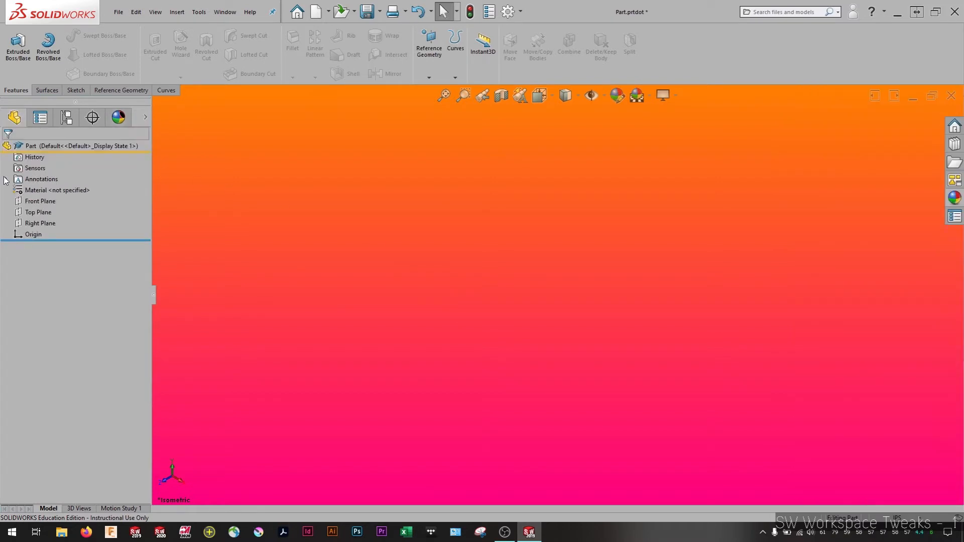
Make the Front, Top and Right planes visible in the part template
right_click(41, 201)
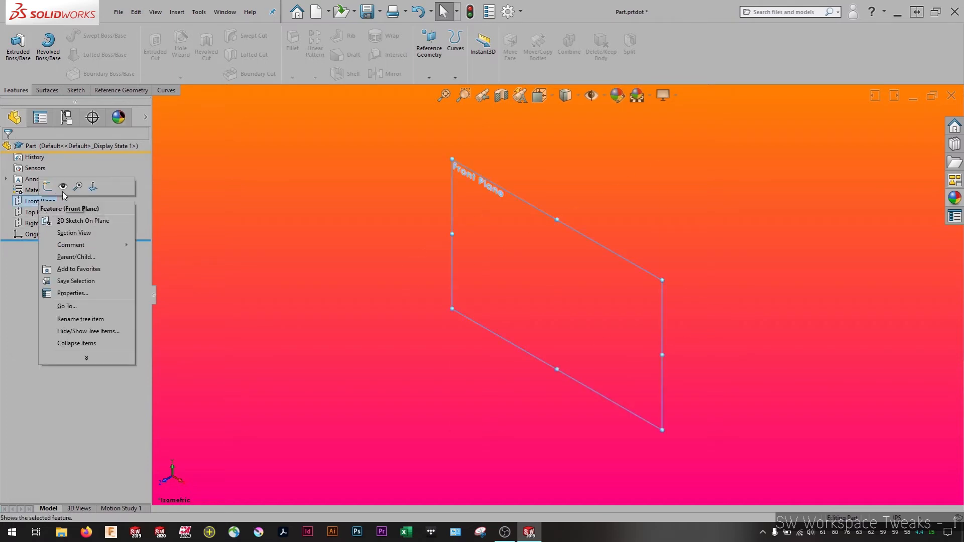
left_click(62, 192)
right_click(37, 212)
left_click(63, 197)
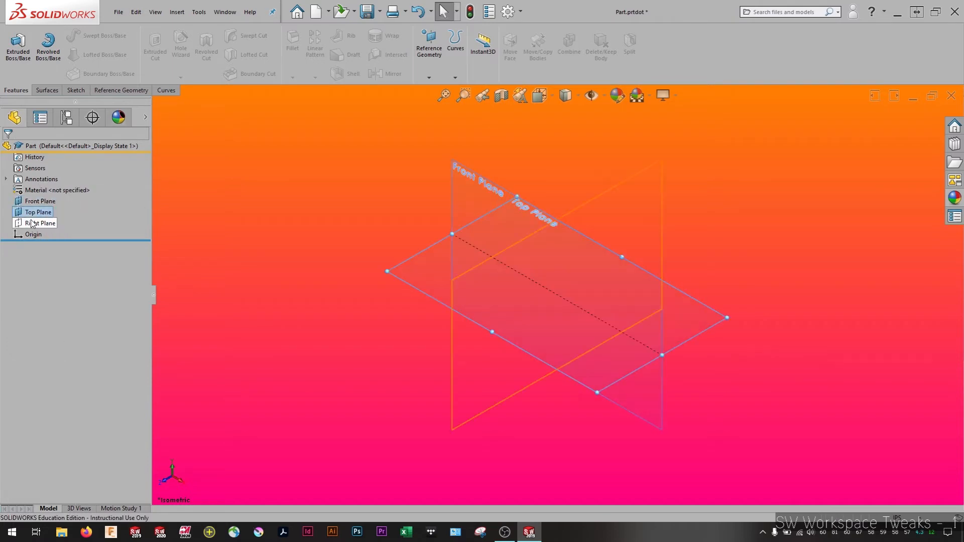
right_click(31, 223)
left_click(58, 208)
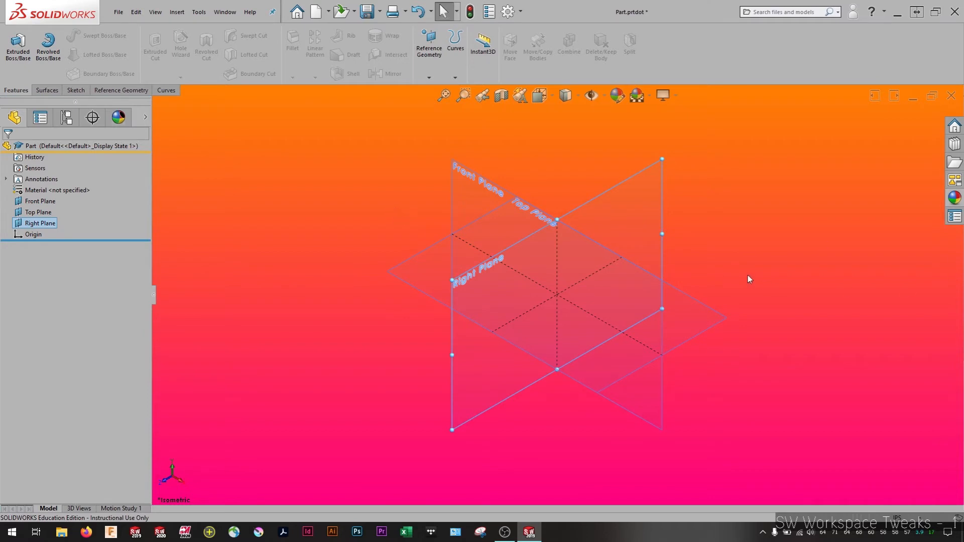
left_click(763, 247)
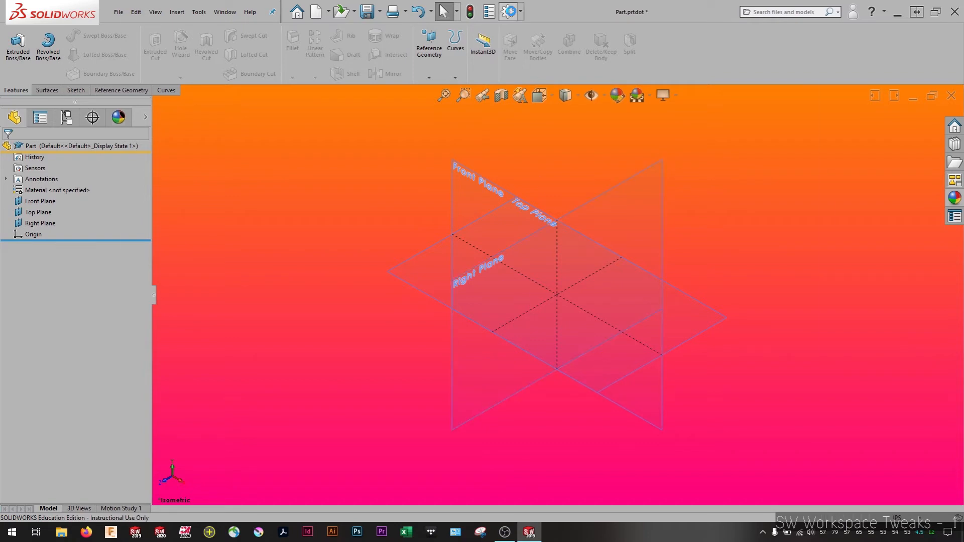
Set the template's document unit system to IPS (inch, pound, second) and apply the document properties
left_click(510, 13)
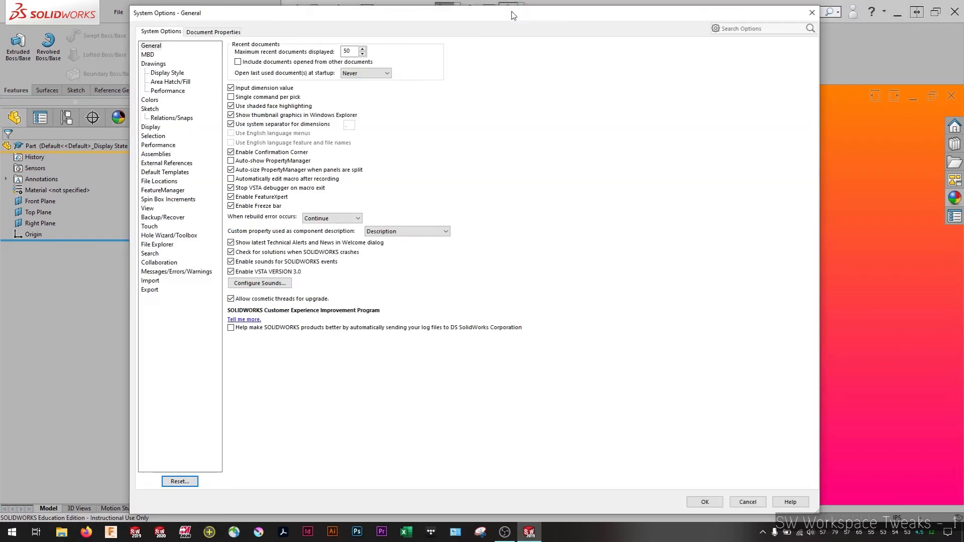
left_click(222, 32)
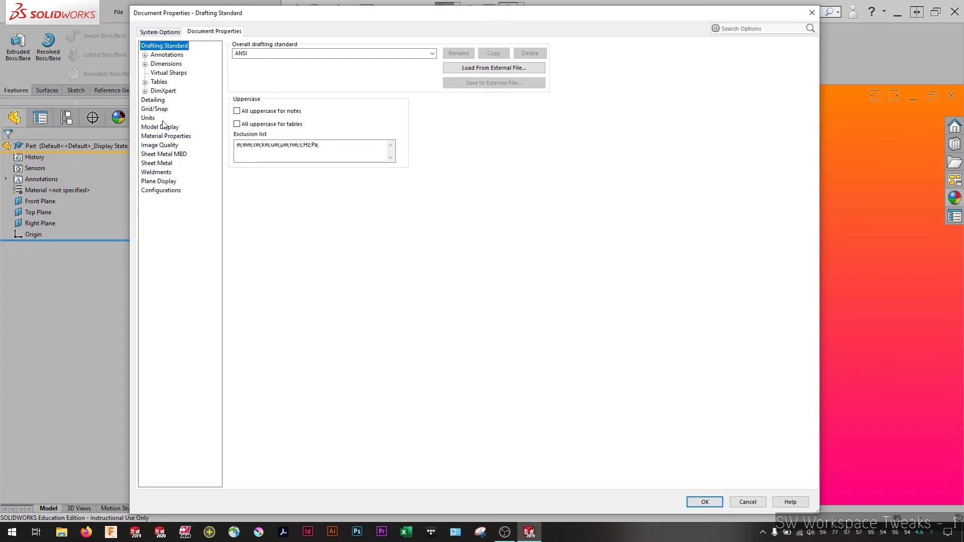
left_click_drag(395, 13, 396, 48)
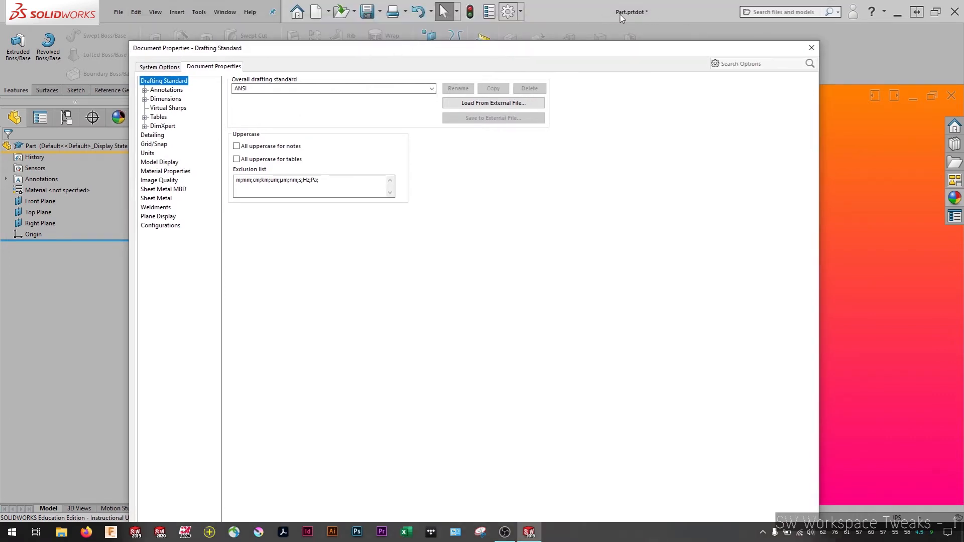
left_click_drag(529, 50, 534, 18)
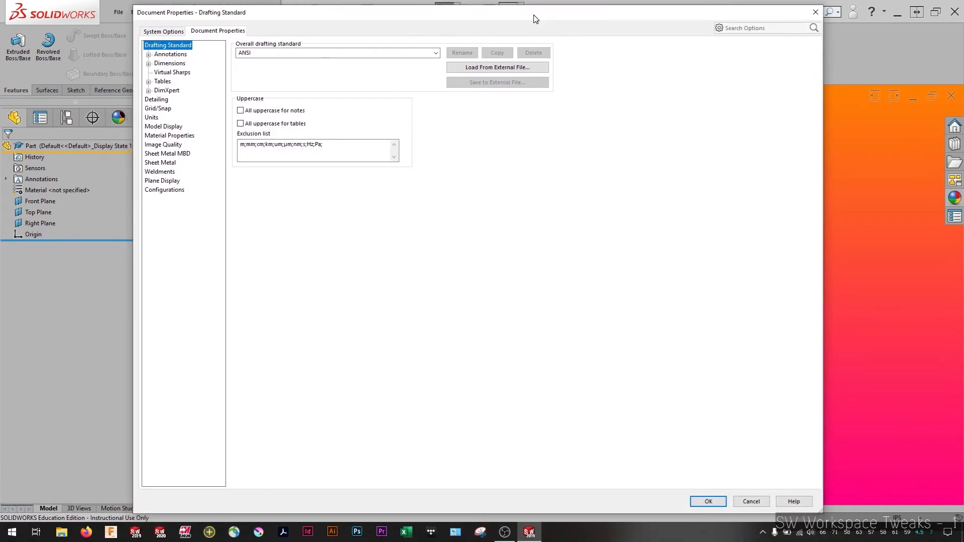
left_click(154, 118)
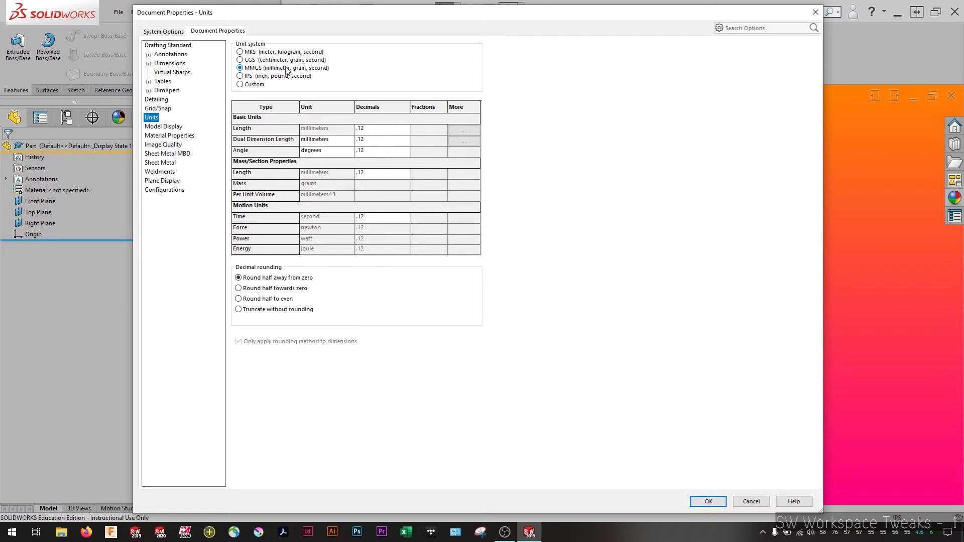
left_click(240, 77)
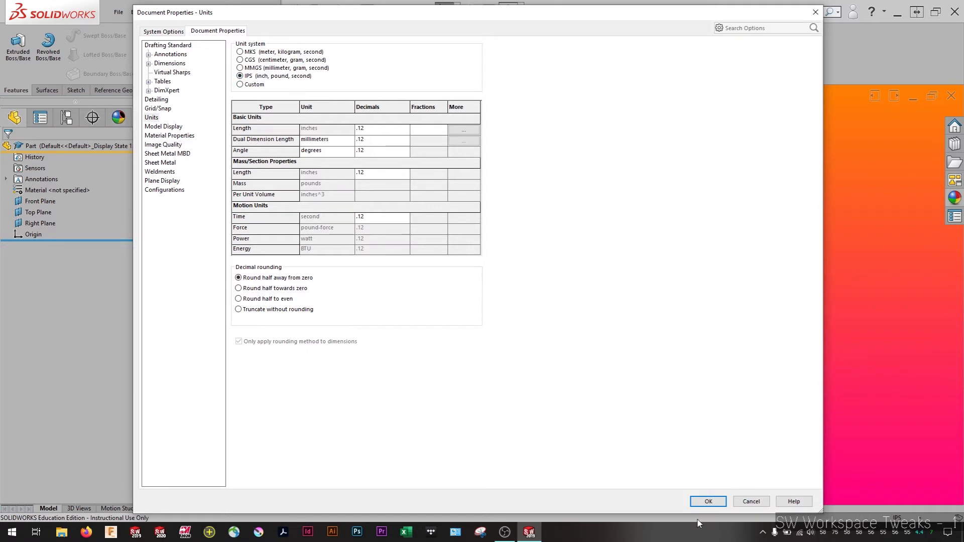
left_click(706, 501)
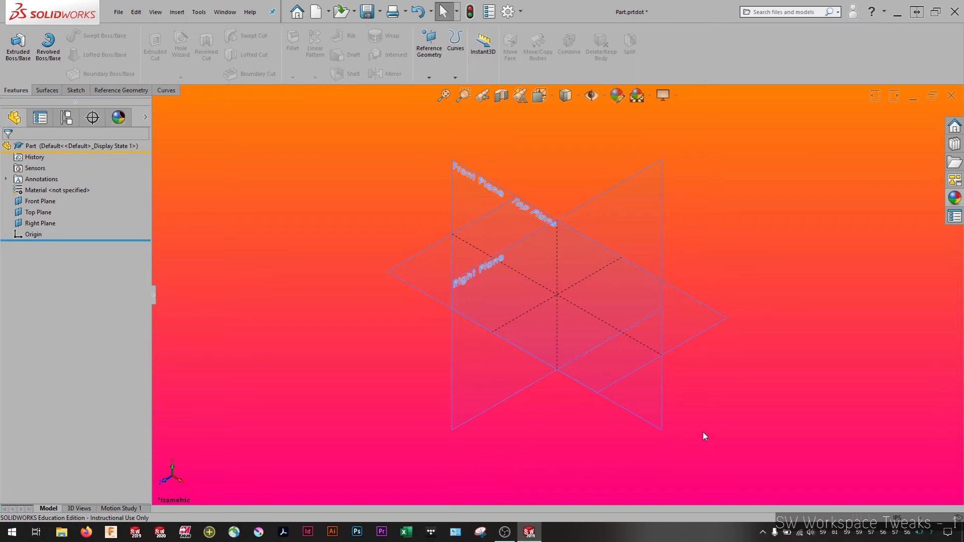
Add the blue low gloss plastic appearance to the whole part
left_click(954, 199)
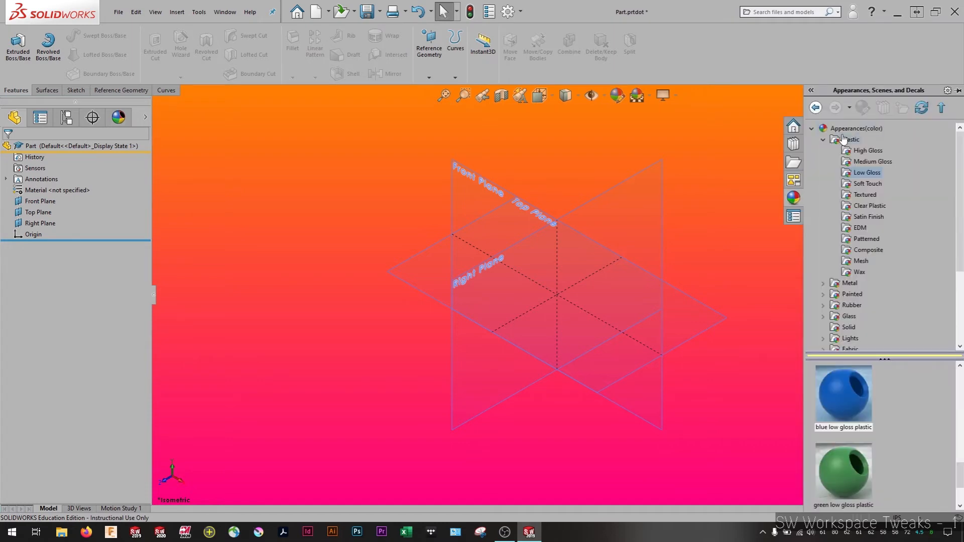
left_click(841, 405)
right_click(841, 406)
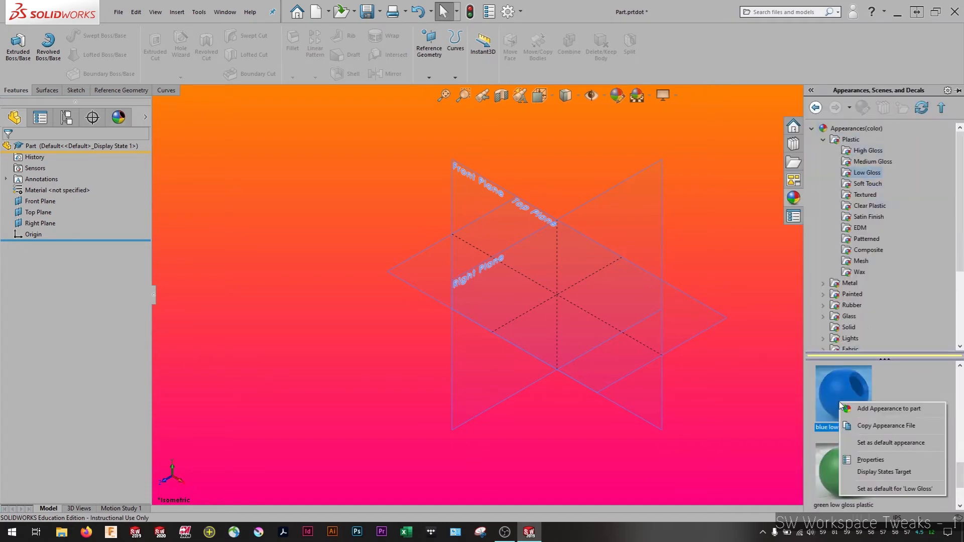
left_click(873, 409)
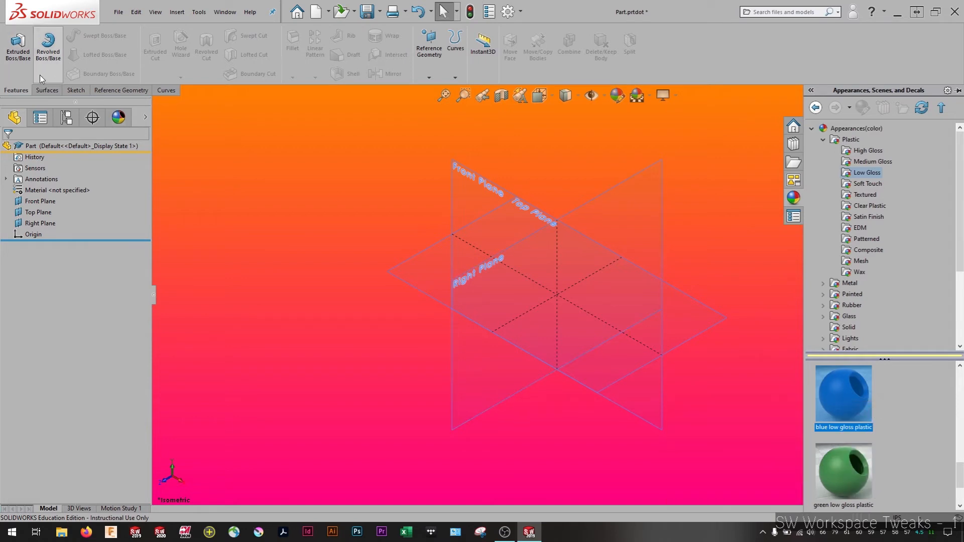
Change the color of the part's blue low gloss plastic appearance to cyan and return to the feature tree
left_click(119, 117)
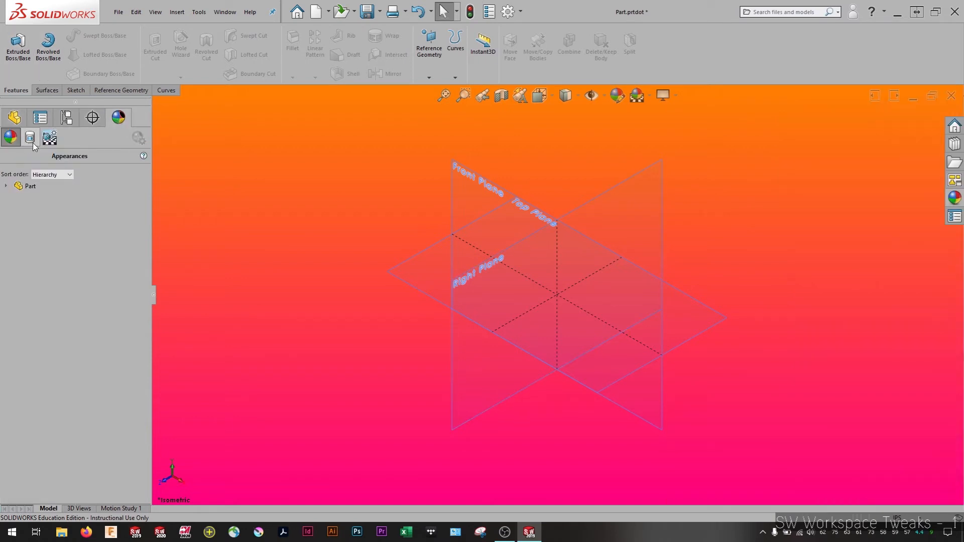
left_click(6, 186)
right_click(44, 197)
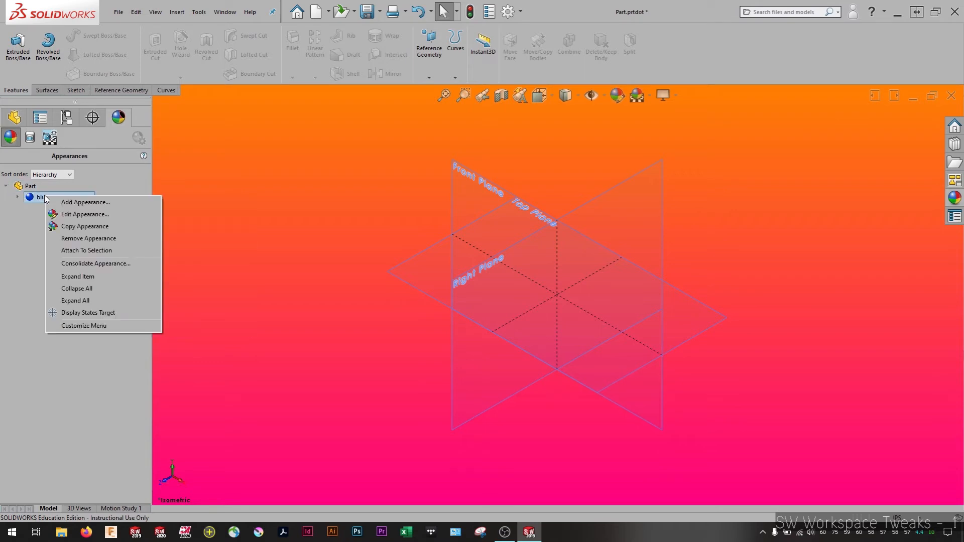
left_click(72, 216)
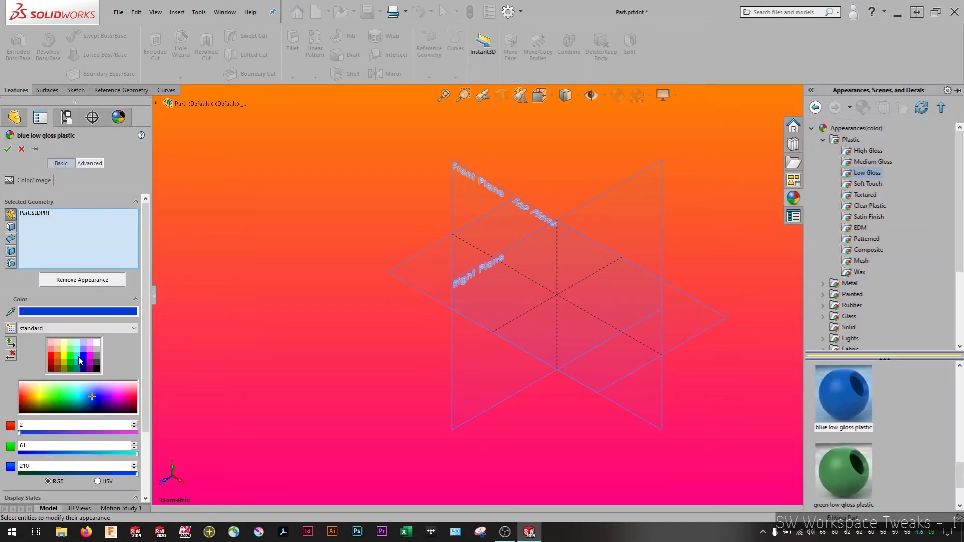
left_click(76, 355)
left_click(8, 148)
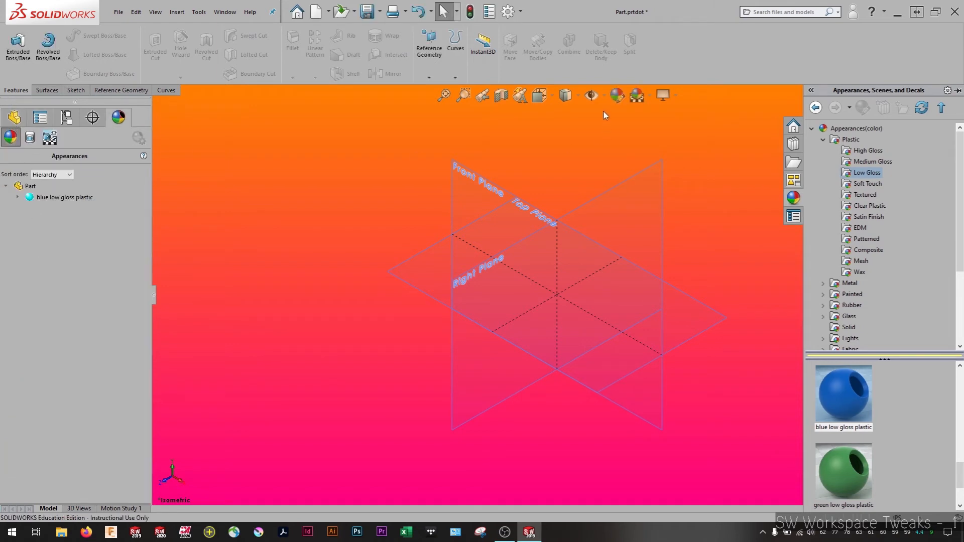
left_click(10, 119)
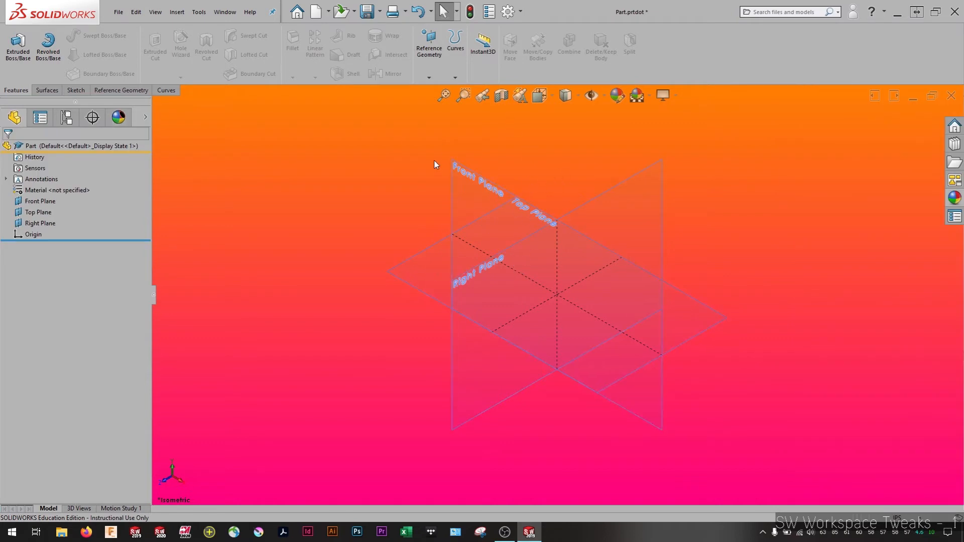
Save and close the Part.prtdot template, and open it again from the templates folder
left_click(119, 11)
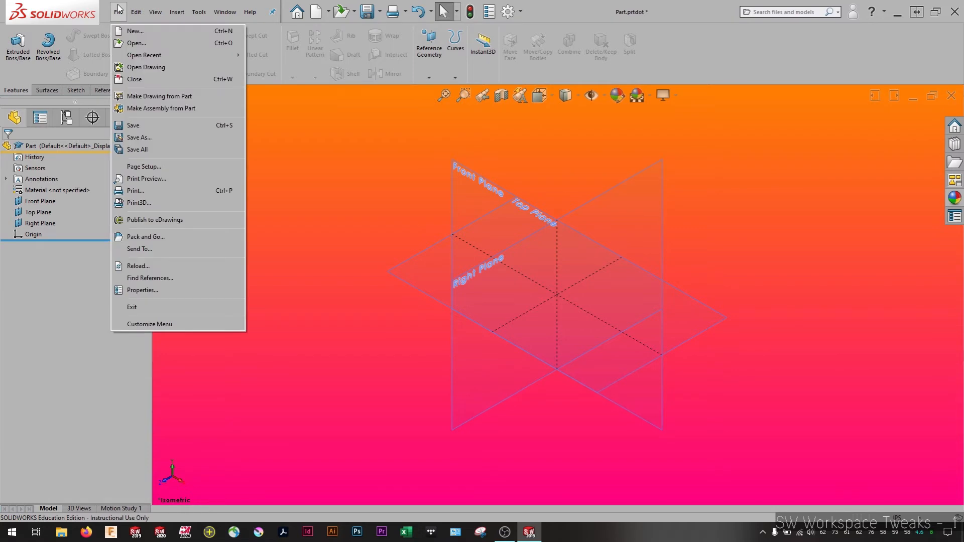
left_click(134, 126)
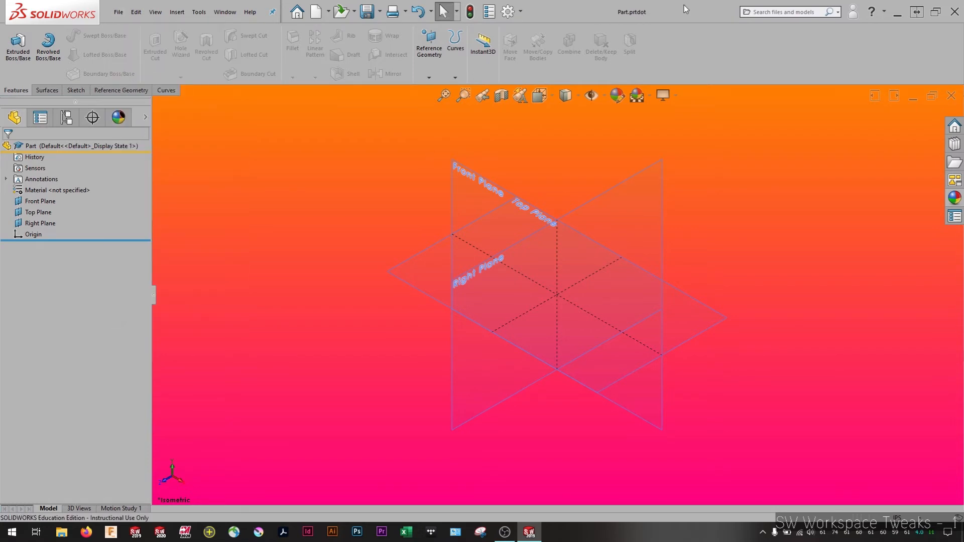
left_click(951, 96)
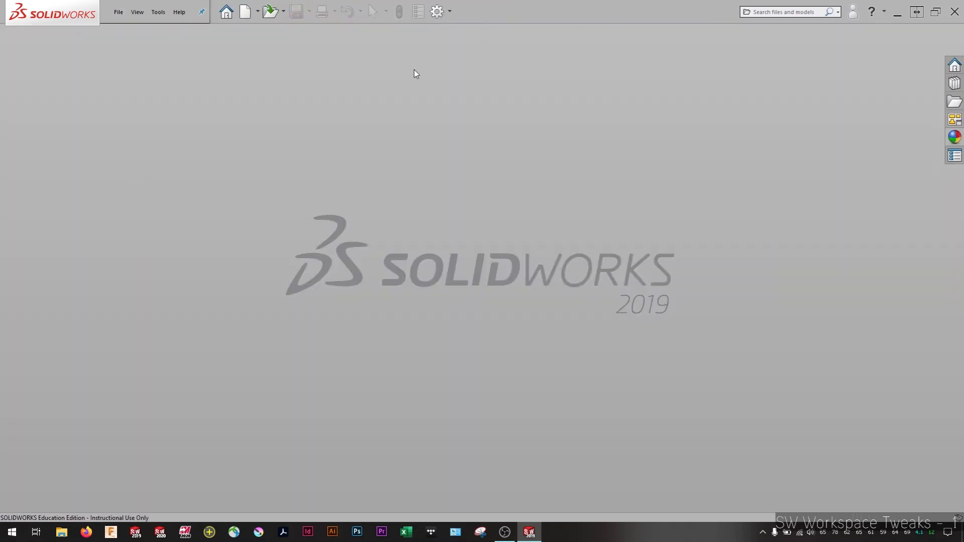
left_click(118, 10)
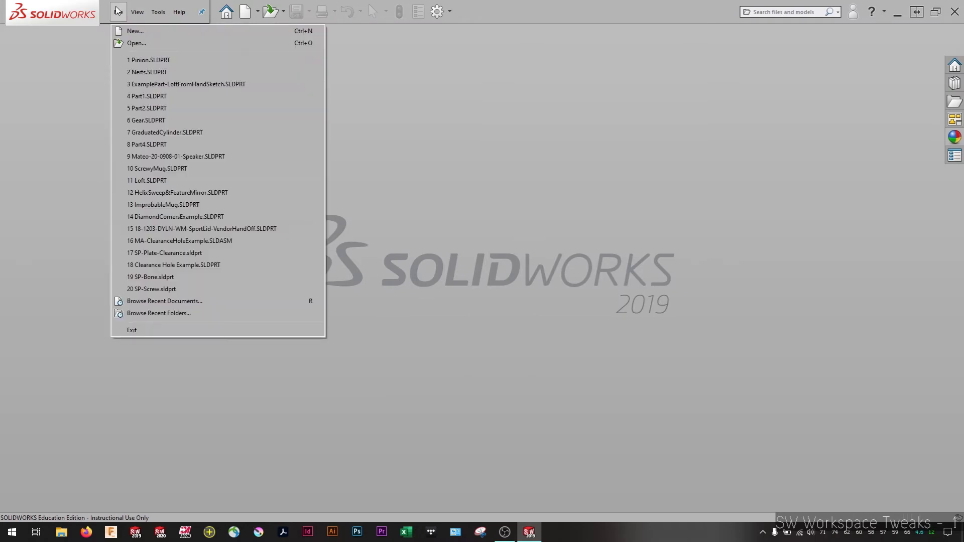
left_click(138, 43)
double_click(318, 116)
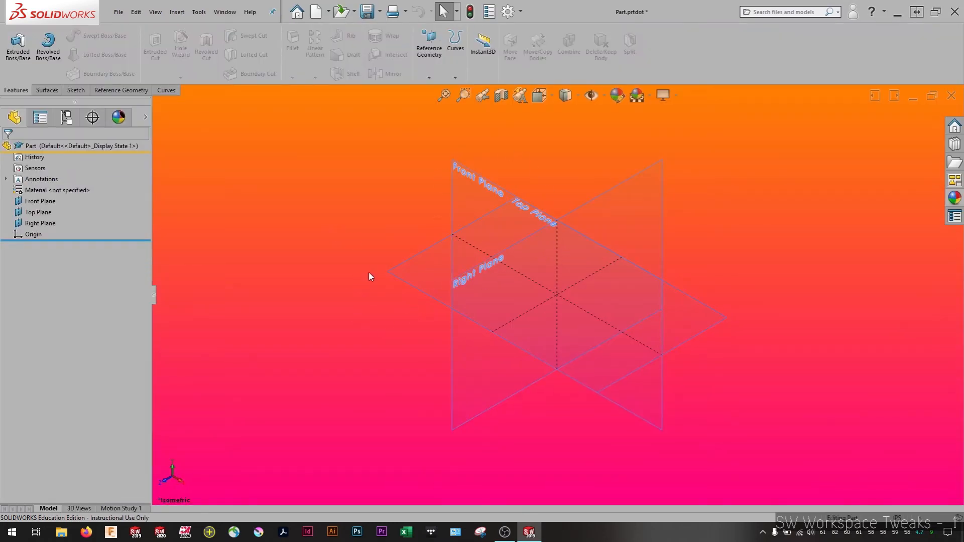
Start a sketch on the Top Plane and draw a corner rectangle around the origin, inside the plane's outline
right_click(420, 268)
middle_click_drag(420, 269, 438, 247)
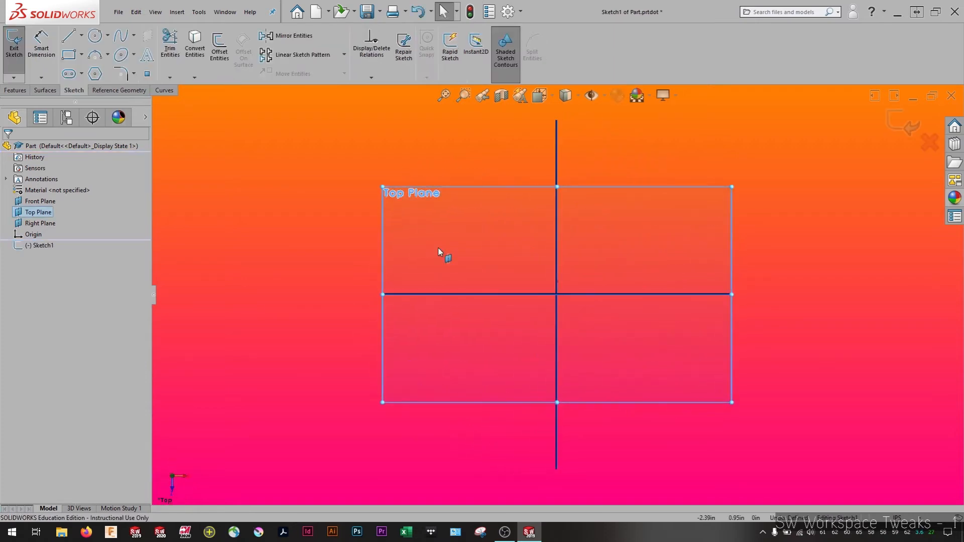
left_click(68, 54)
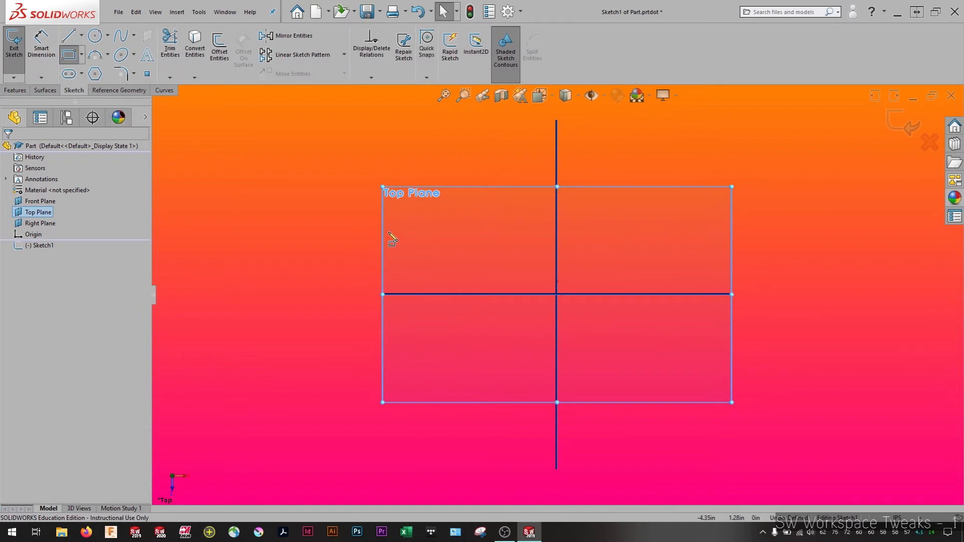
left_click_drag(460, 219, 681, 379)
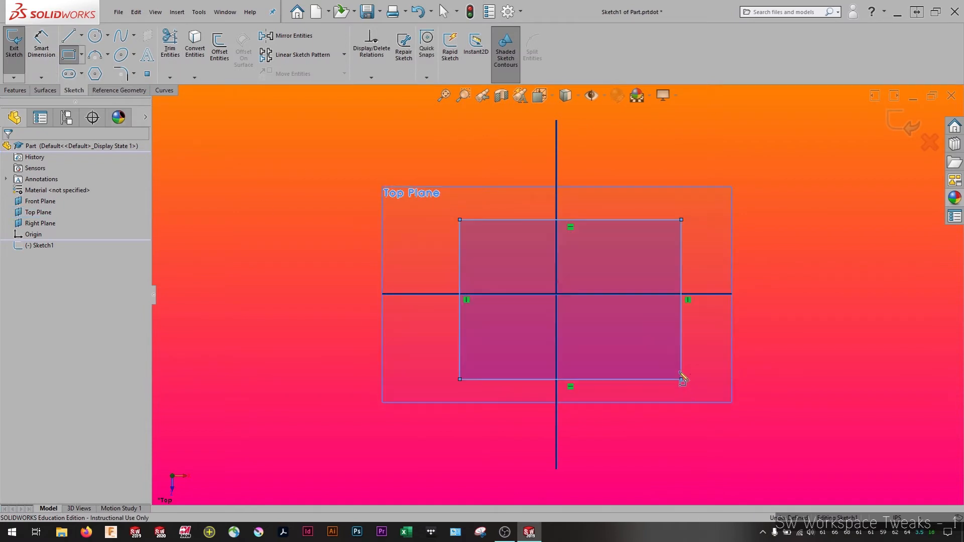
Sketch an upright ellipse with radii of about 1.1 and 0.4 in and a small hexagon inside the rectangle, and finish the sketch
left_click(120, 54)
left_click(507, 315)
left_click(508, 261)
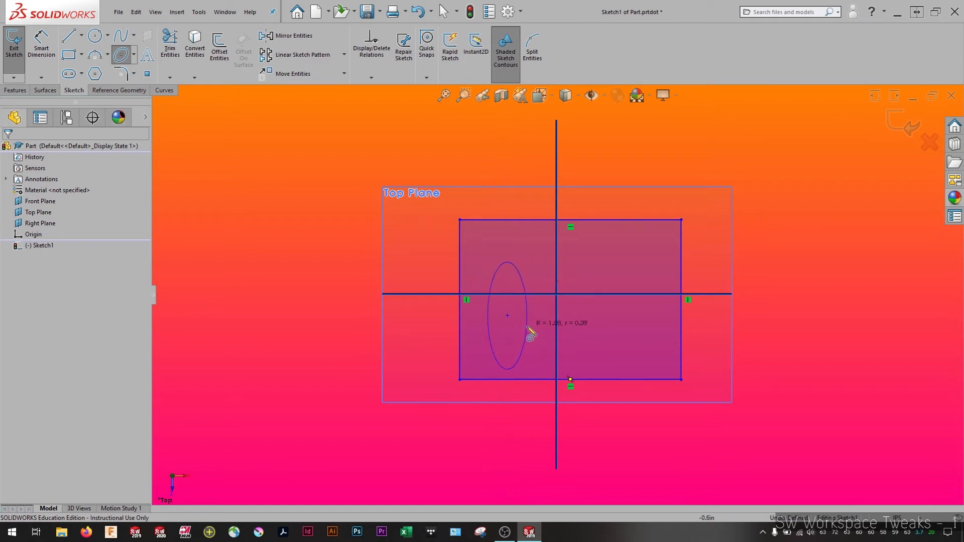
left_click(526, 316)
left_click(93, 74)
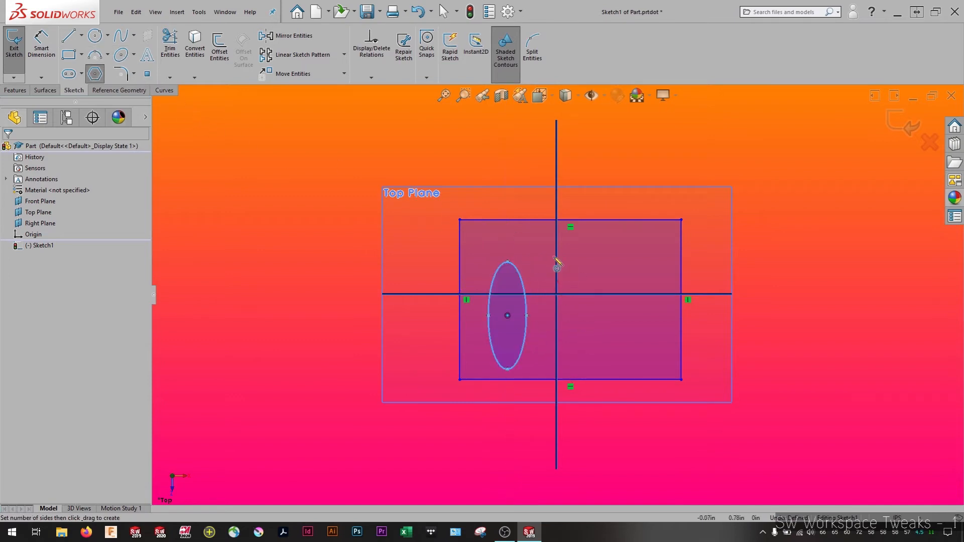
left_click(626, 262)
left_click(635, 246)
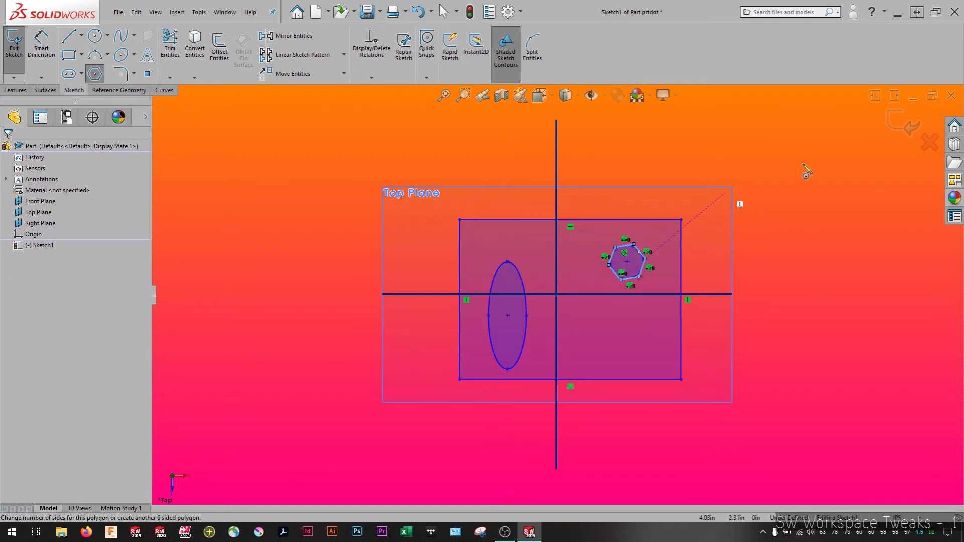
left_click(907, 123)
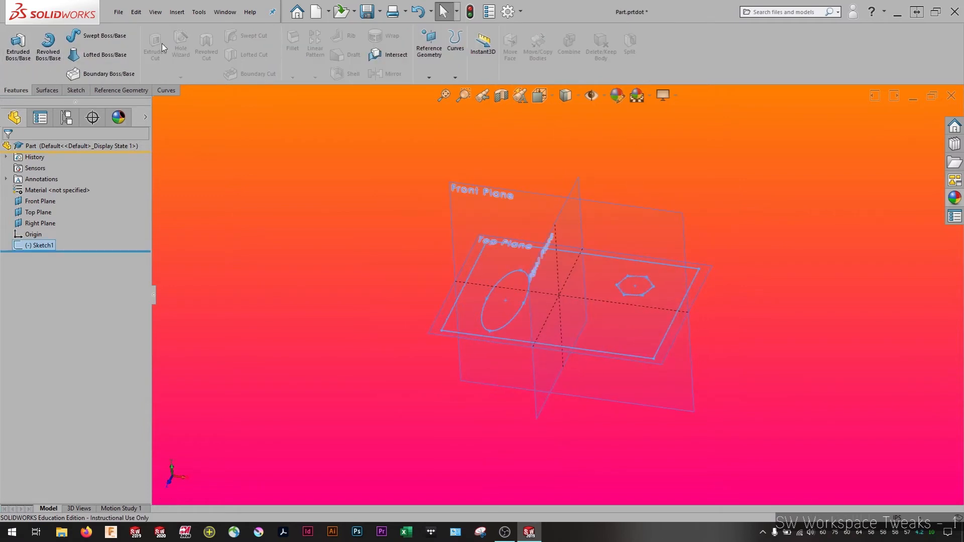
Extrude the sketch upward into a tall block with elliptical and hexagonal holes, and show it in isometric view
left_click(18, 46)
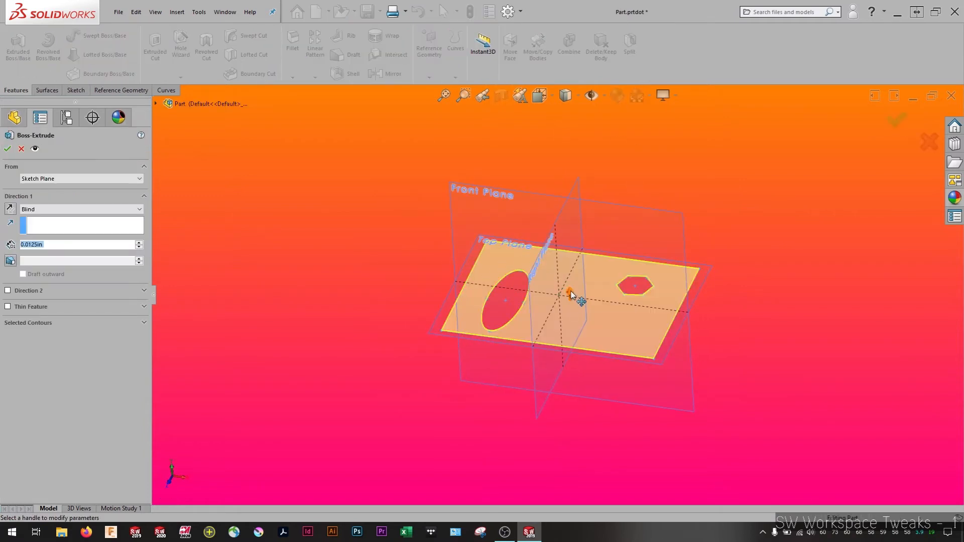
left_click_drag(571, 294, 568, 100)
left_click(904, 119)
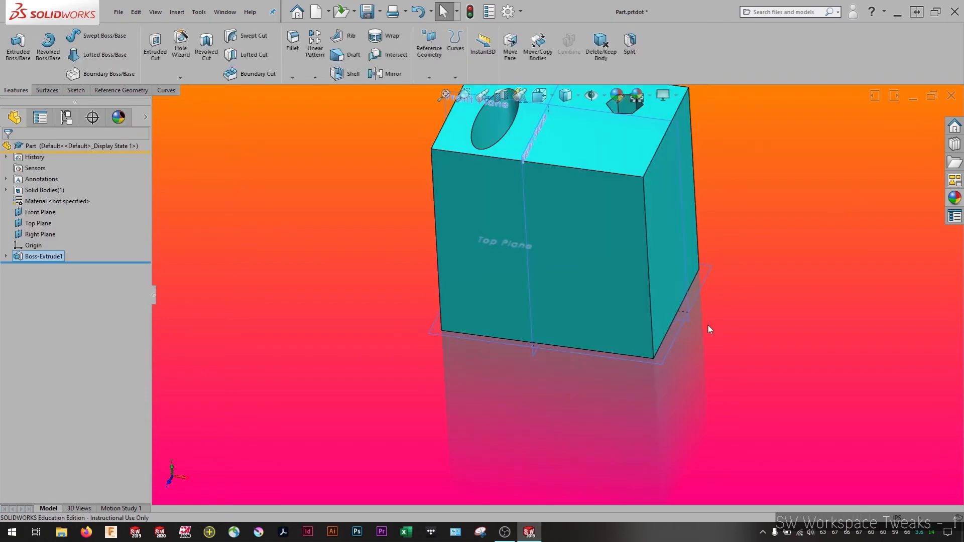
middle_click_drag(708, 329, 460, 263)
key("space")
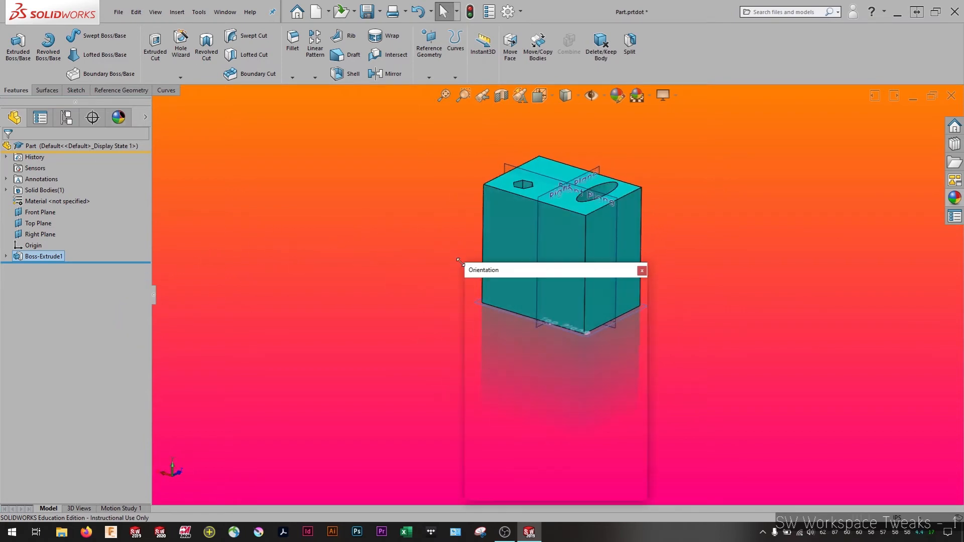
left_click(629, 311)
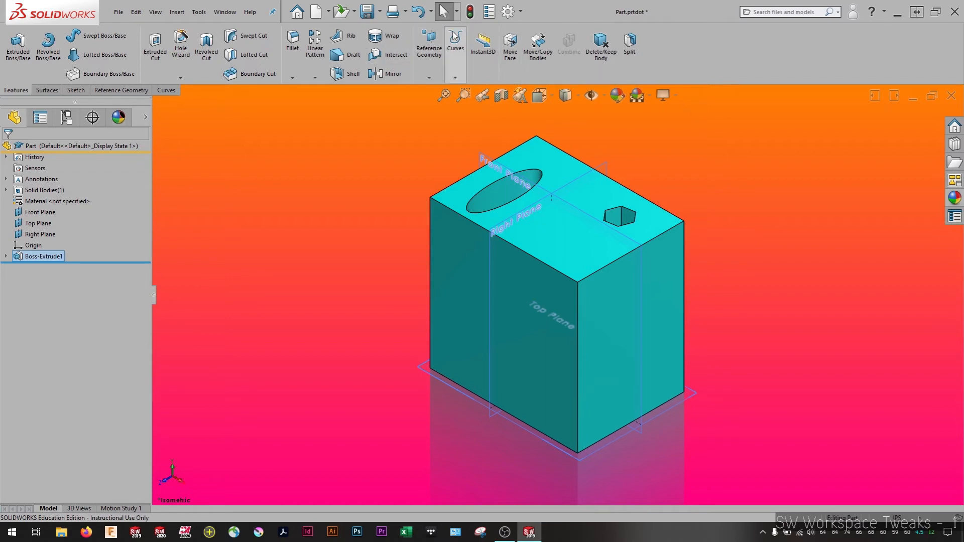
Check the document templates folders listed under the system's file locations, and leave the options unchanged
left_click(508, 12)
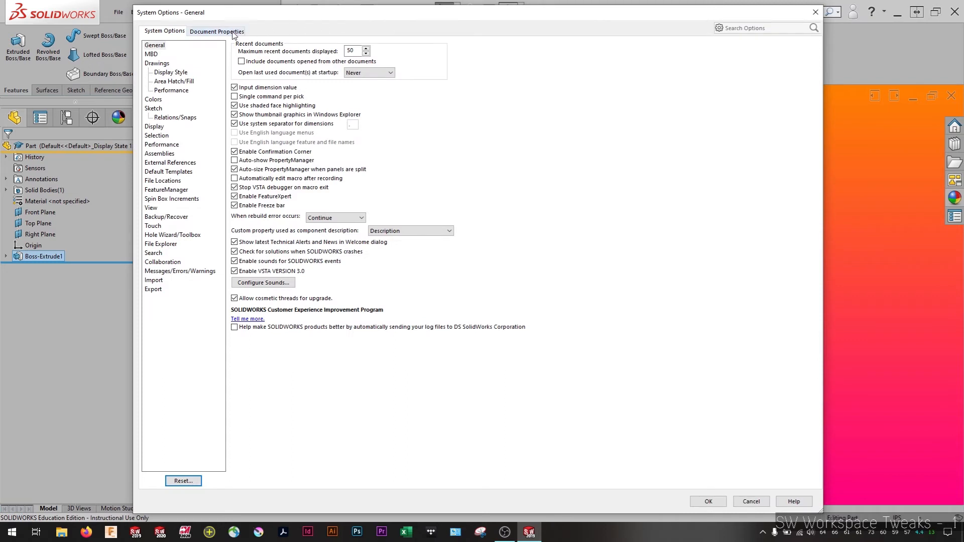
left_click(173, 181)
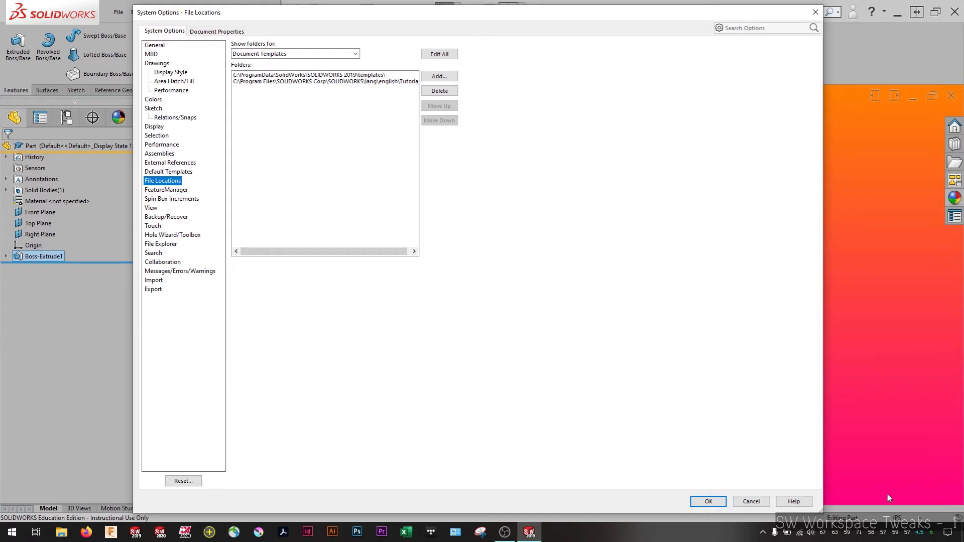
left_click(751, 501)
Close the Part.prtdot template without saving the test model, and create a new part document
left_click(951, 95)
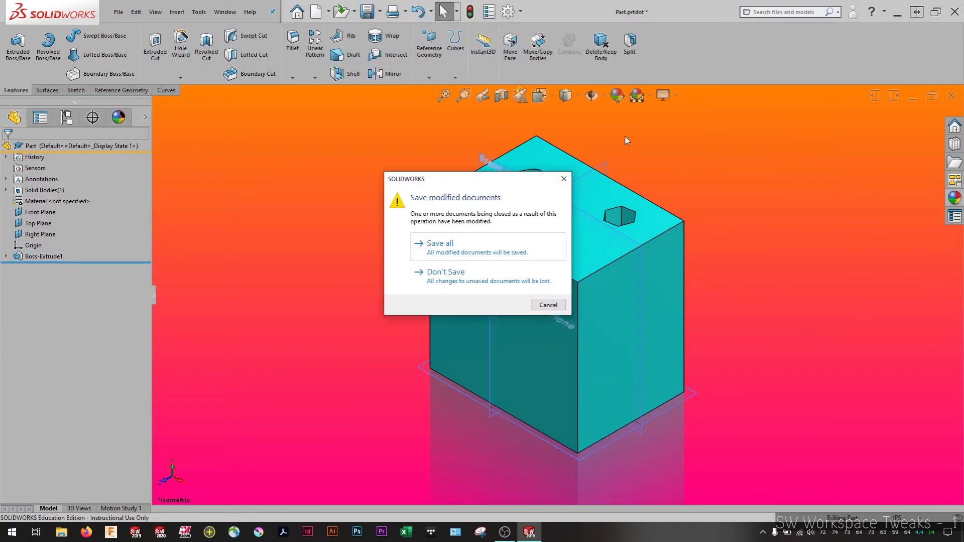
left_click(432, 286)
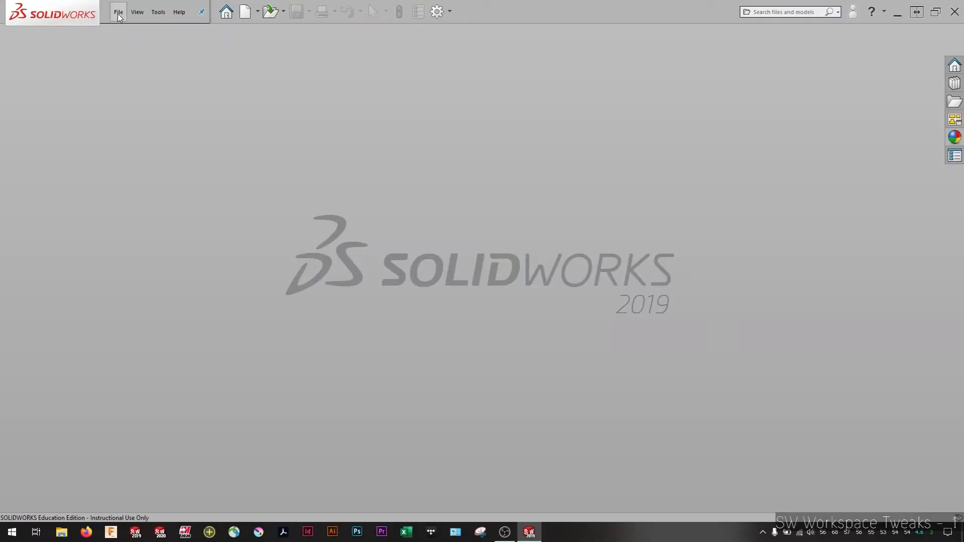
left_click(118, 12)
left_click(132, 32)
left_click(404, 313)
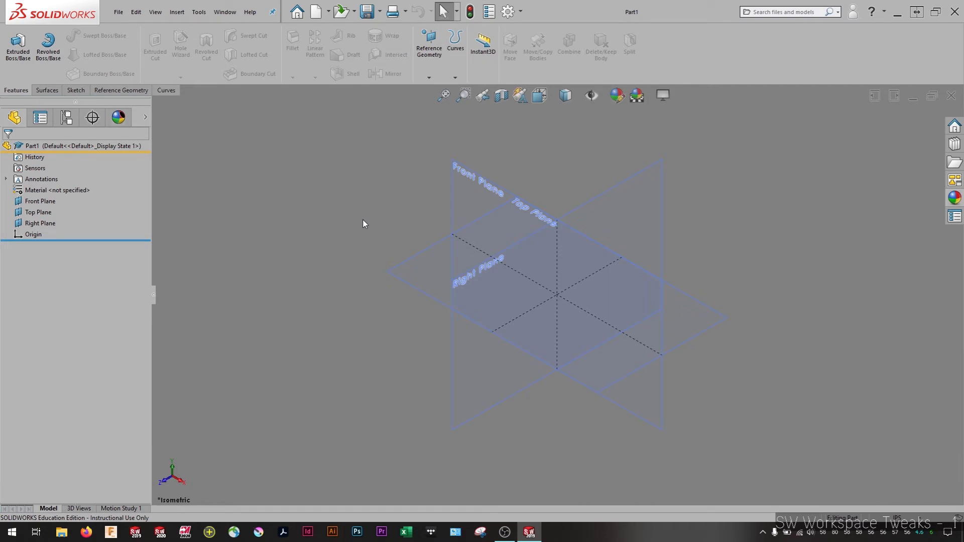
Set the interface background color to Light (Default) in the system color options, keeping the Default icon color
left_click(509, 11)
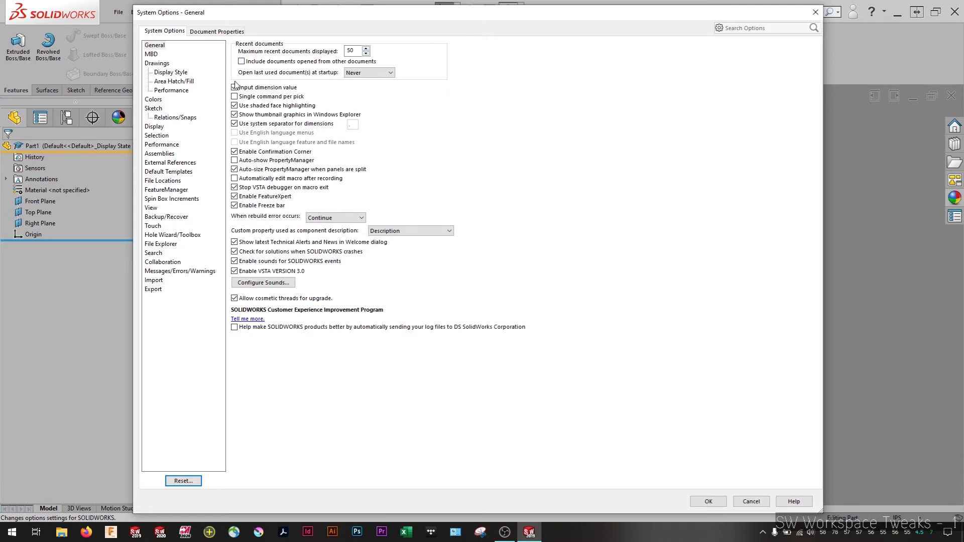
left_click(153, 100)
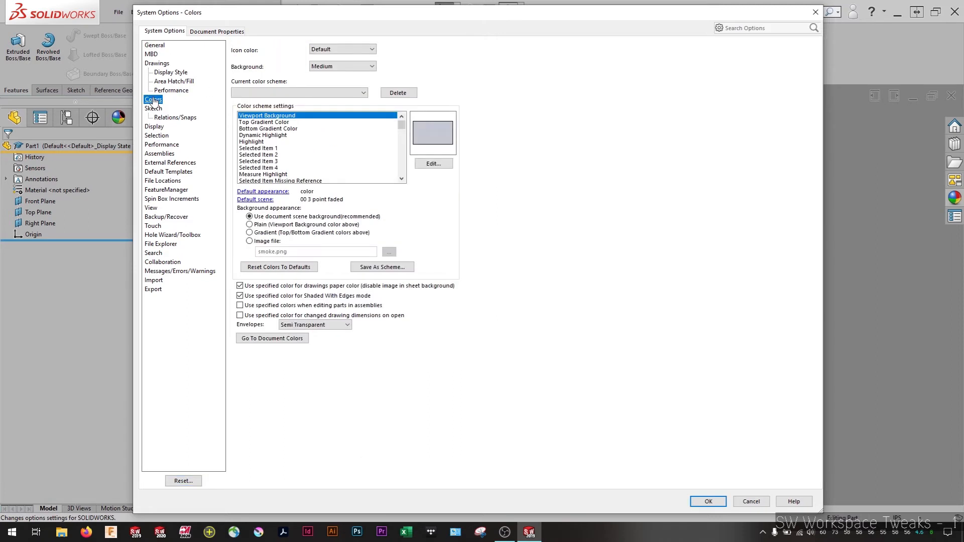
left_click(372, 50)
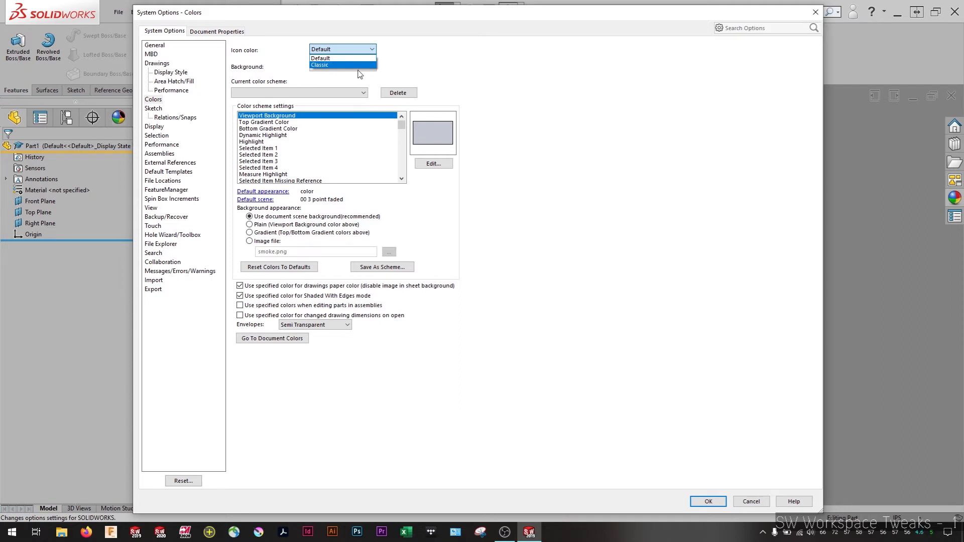
left_click(386, 56)
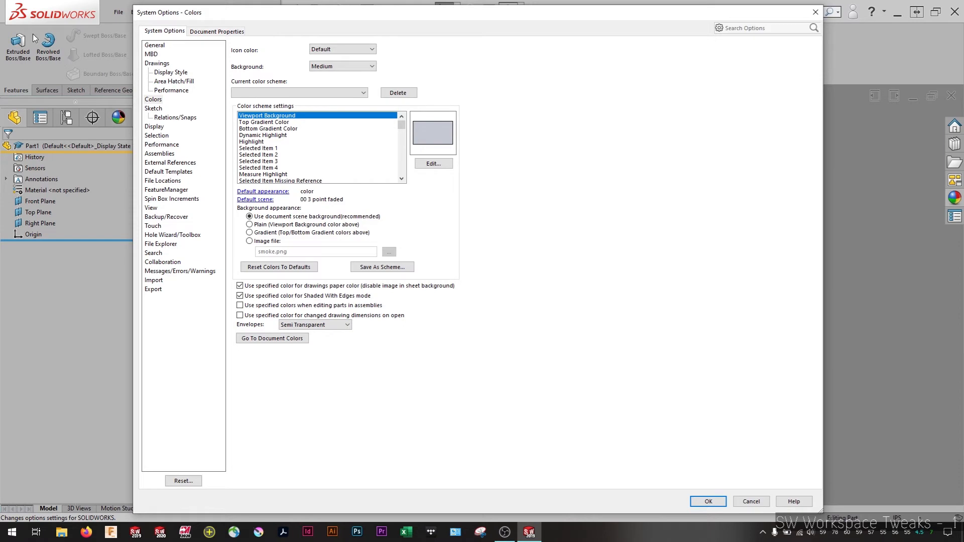
left_click(335, 67)
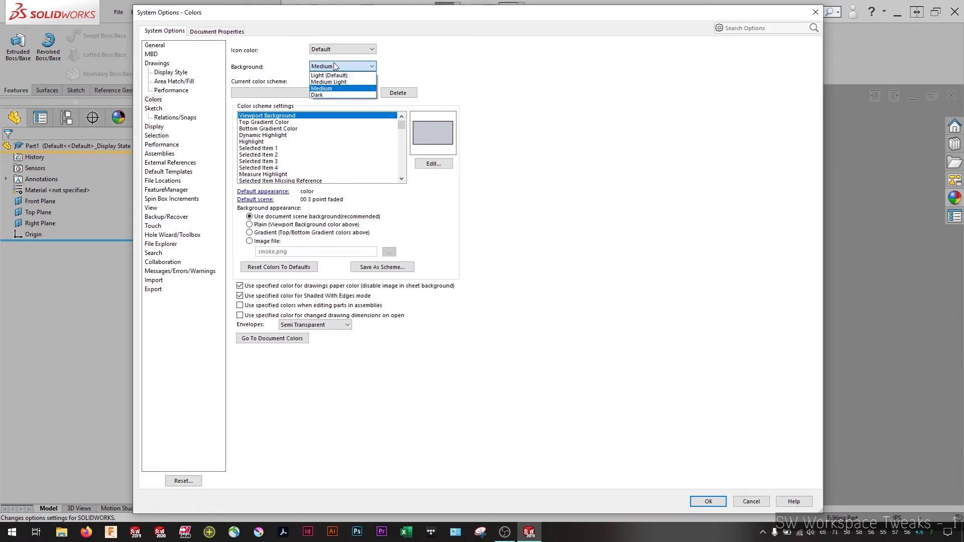
left_click(337, 76)
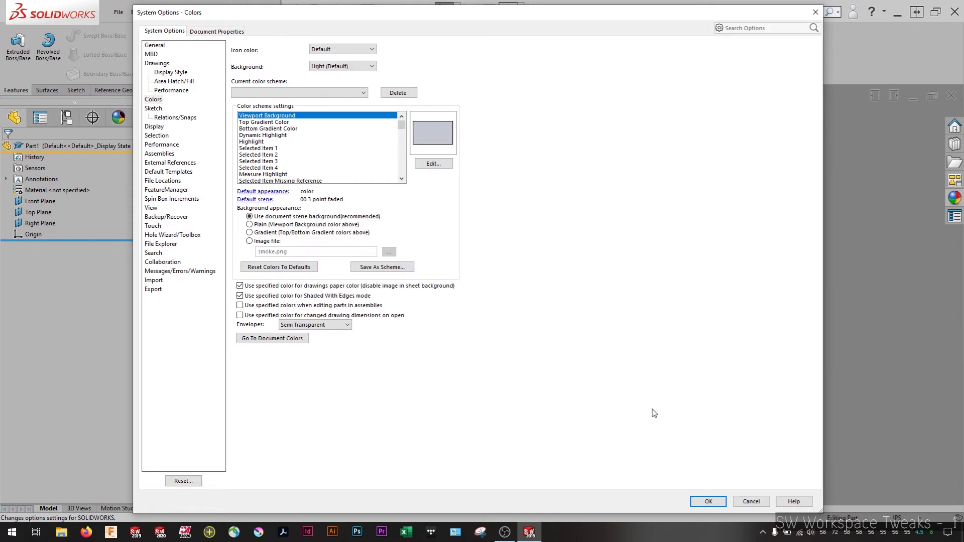
left_click(709, 502)
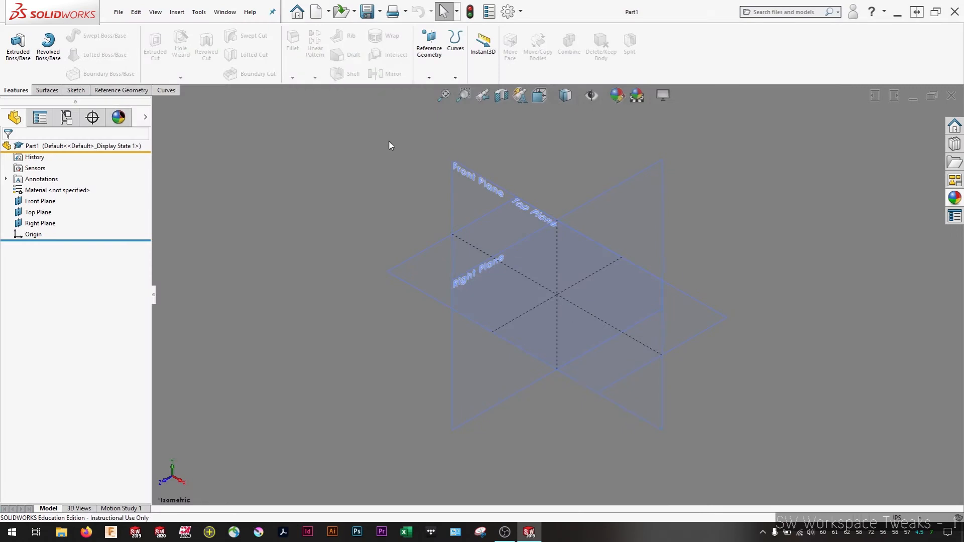
Set the interface background color to Medium in the system color options
left_click(508, 12)
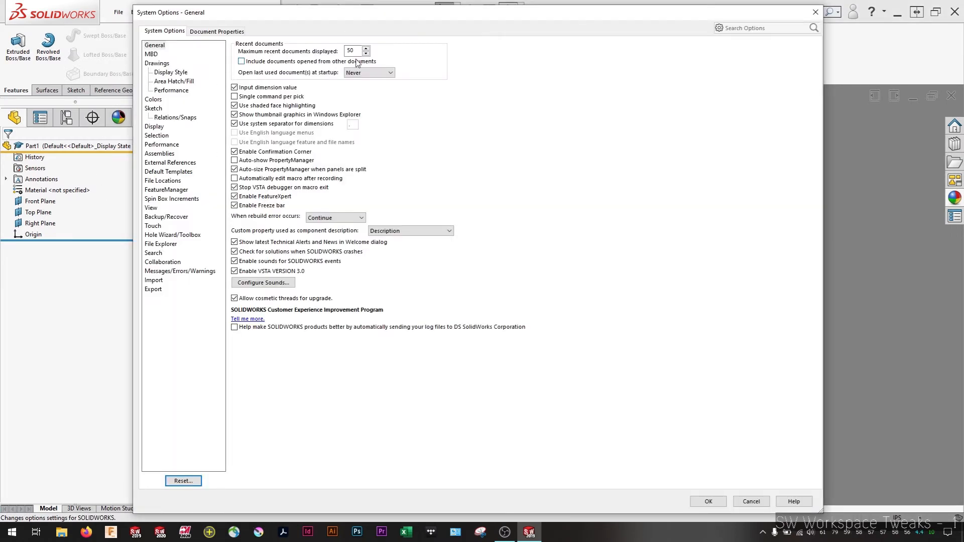
left_click(153, 99)
left_click(340, 49)
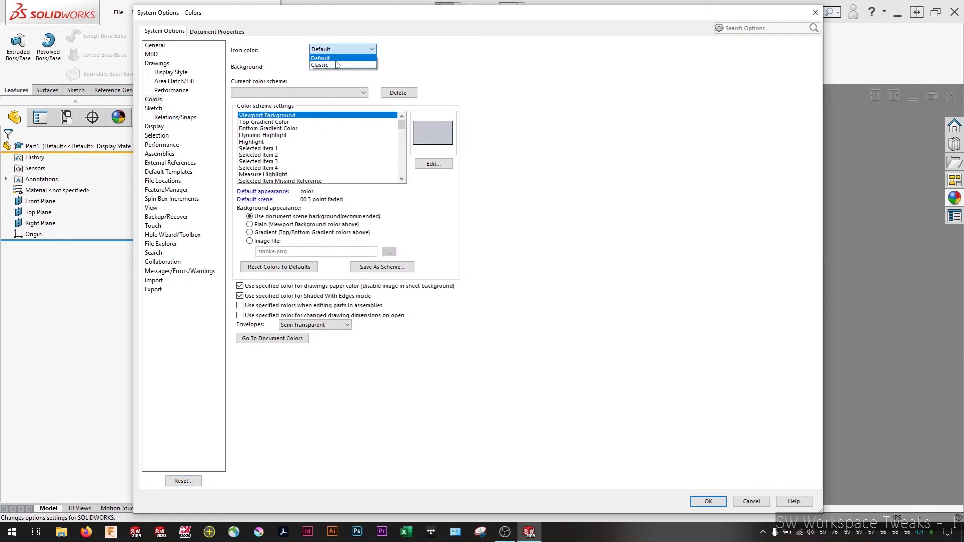
left_click(342, 68)
left_click(341, 67)
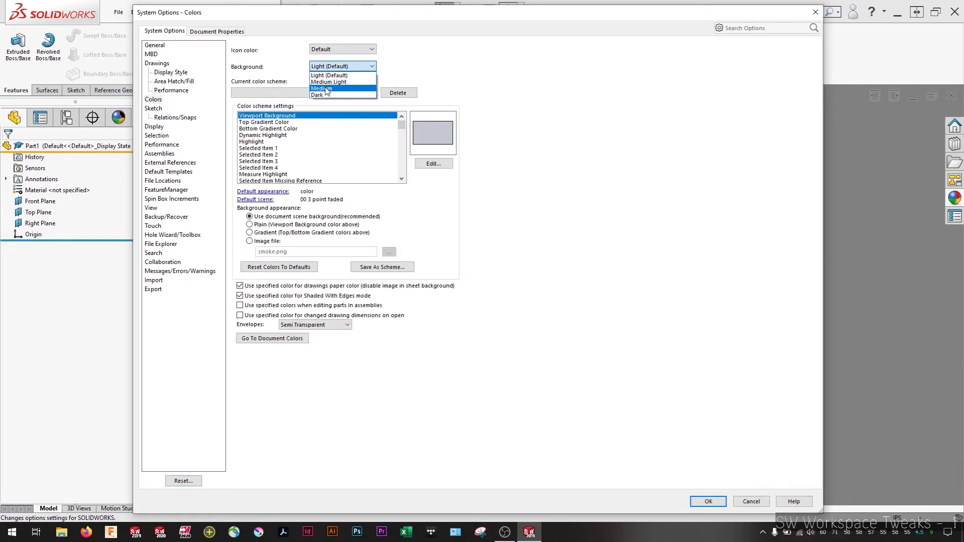
left_click(325, 89)
left_click(708, 501)
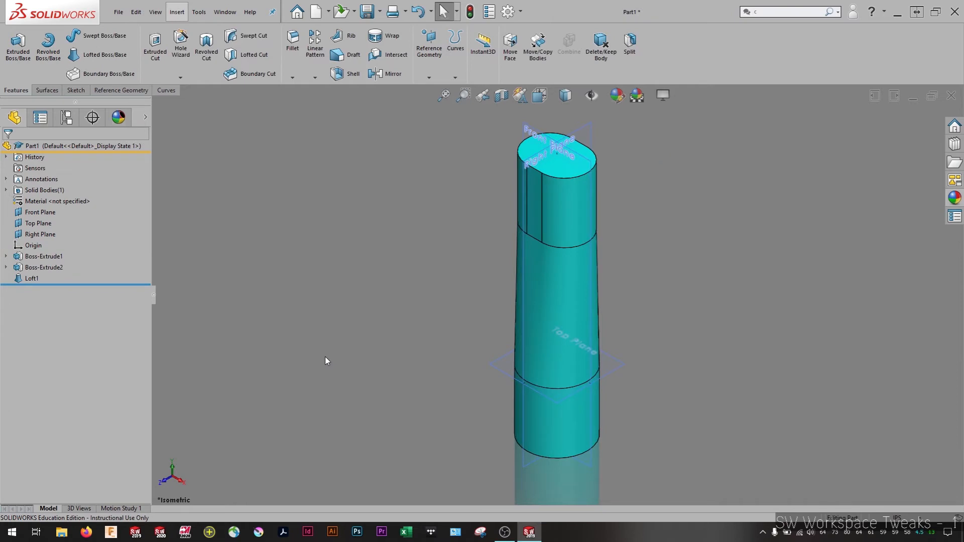
Examine the lofted column from several angles and up close, comparing its side edges and the transitions between the loft and both extrusions
middle_click_drag(457, 319, 541, 172)
scroll(541, 172, "down", 5)
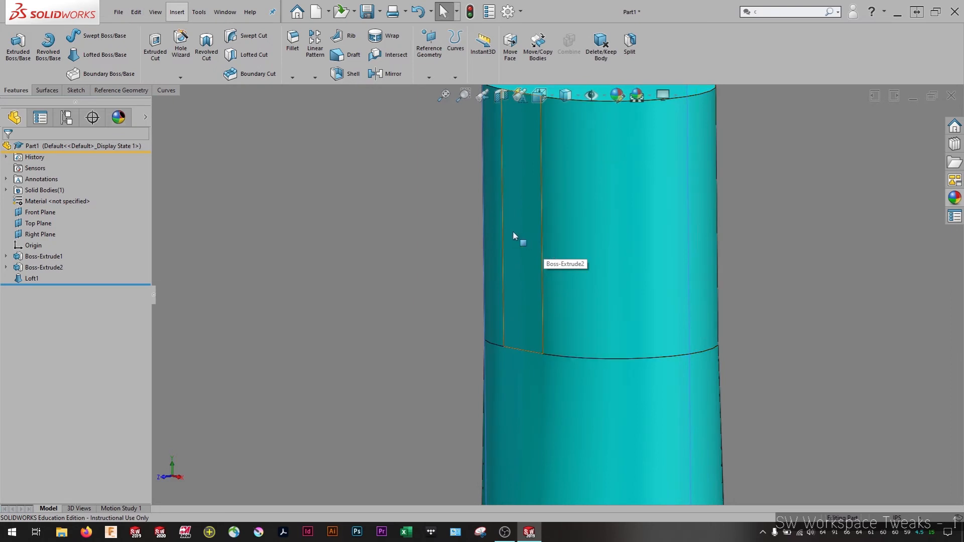
scroll(754, 388, "up", 8)
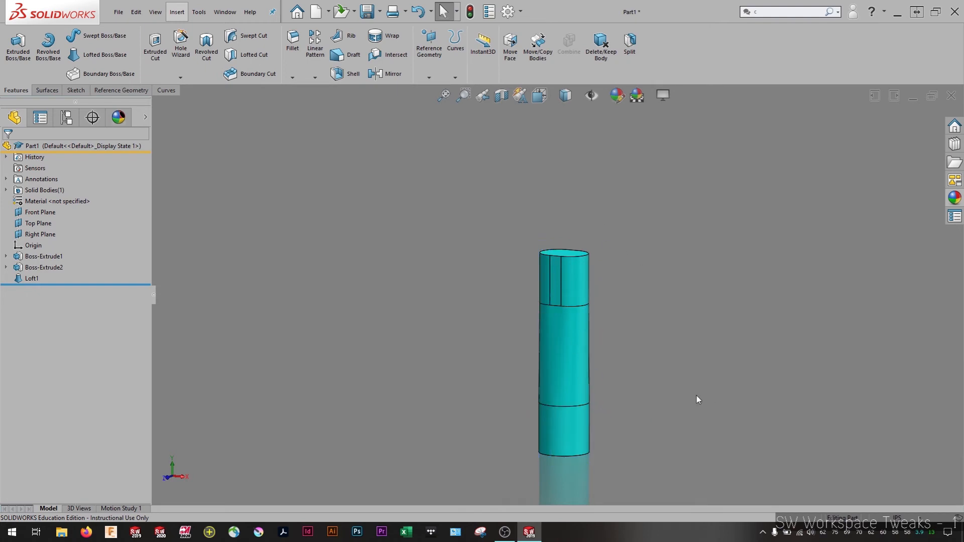
middle_click_drag(697, 398, 536, 372)
scroll(590, 400, "down", 3)
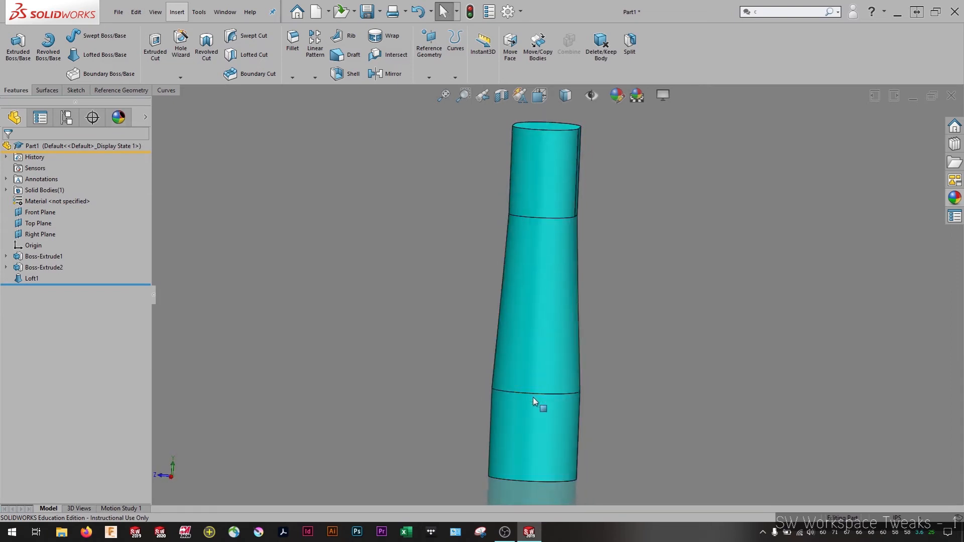
scroll(595, 400, "down", 2)
scroll(596, 400, "down", 5)
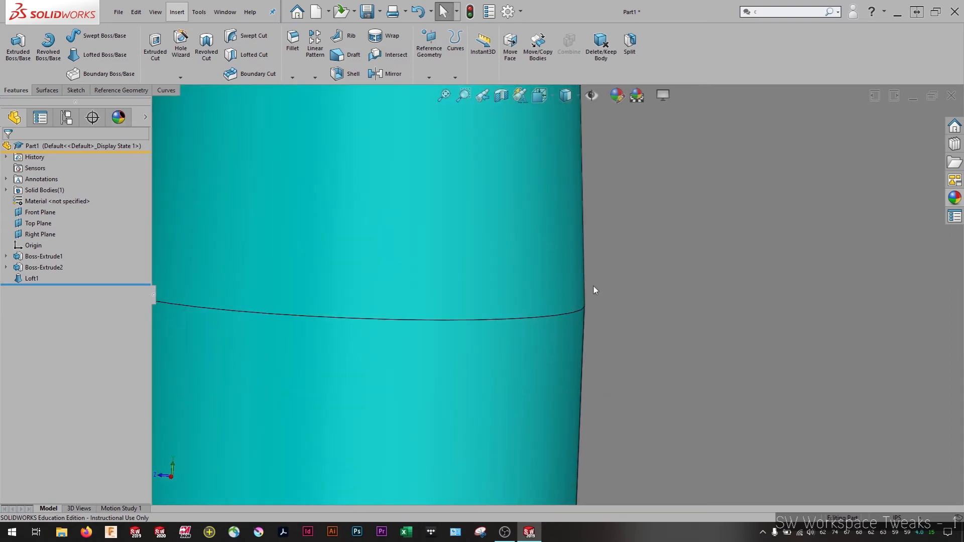
scroll(594, 288, "down", 6)
middle_click_drag(509, 276, 515, 227)
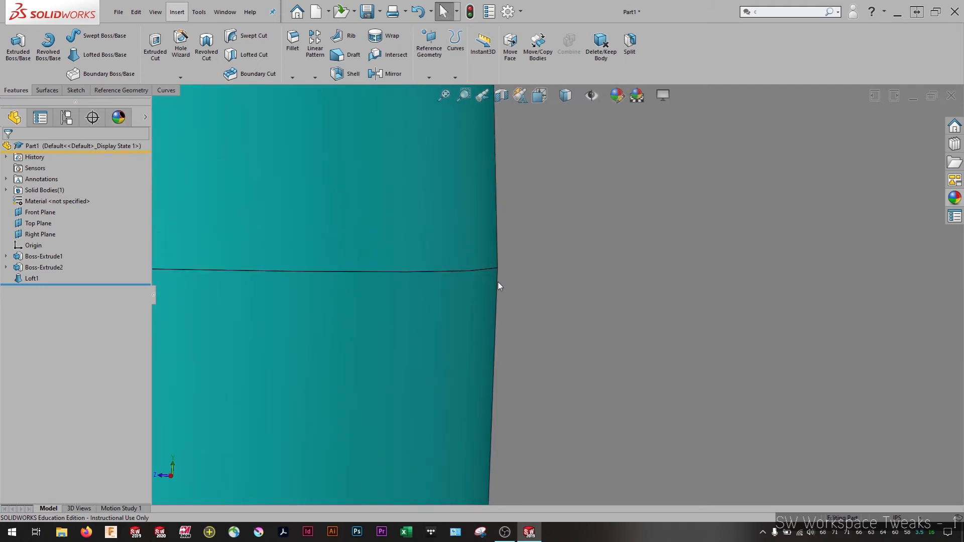
scroll(515, 283, "up", 10)
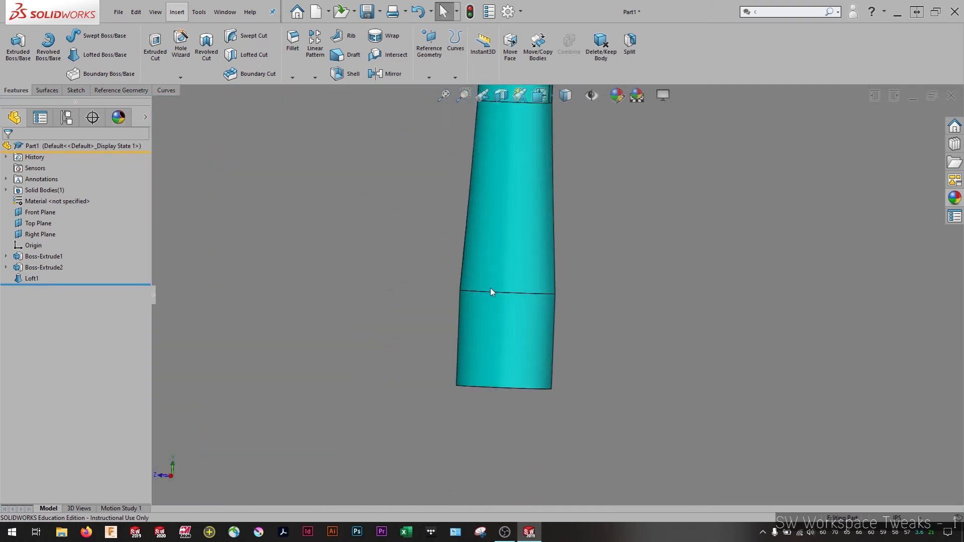
middle_click_drag(551, 207, 630, 216)
scroll(551, 241, "down", 3)
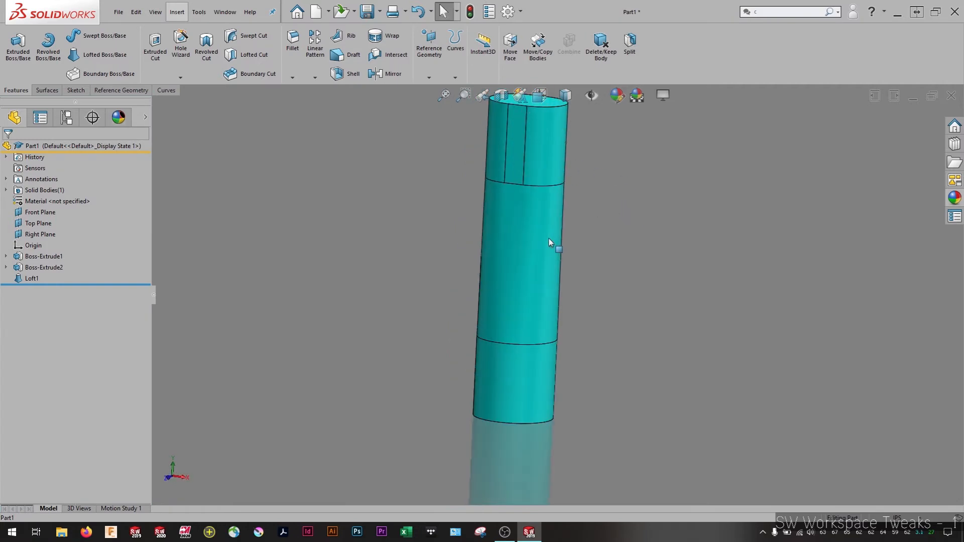
scroll(550, 237, "up", 1)
middle_click_drag(575, 340, 547, 404)
scroll(548, 396, "down", 2)
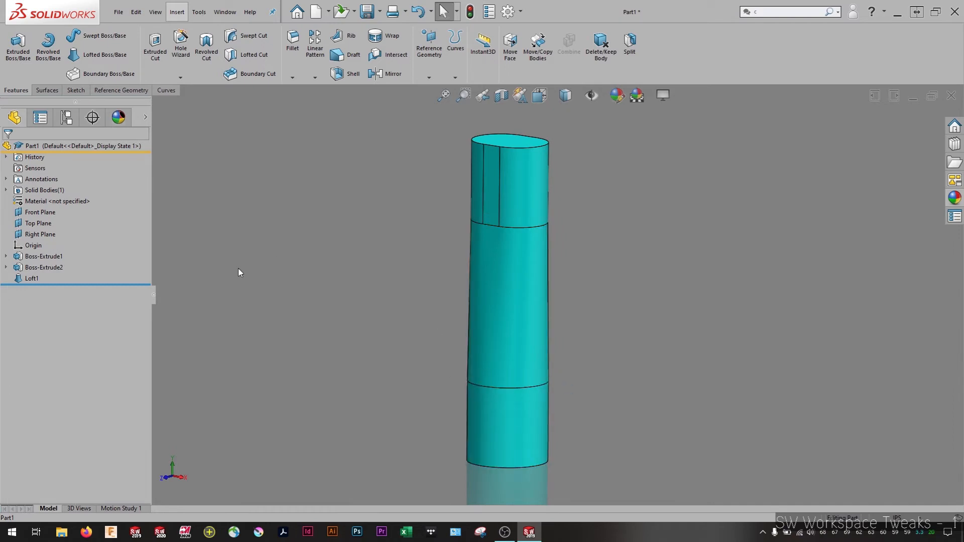
Set the part/assembly tangent edge display to As phantom, and inspect the column's edges near the upper extrusion
left_click(508, 11)
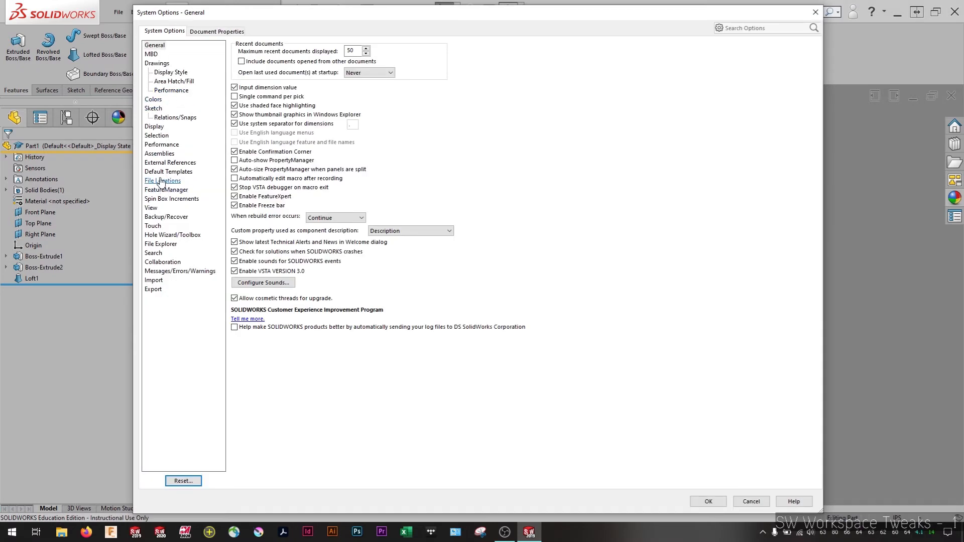
left_click(154, 126)
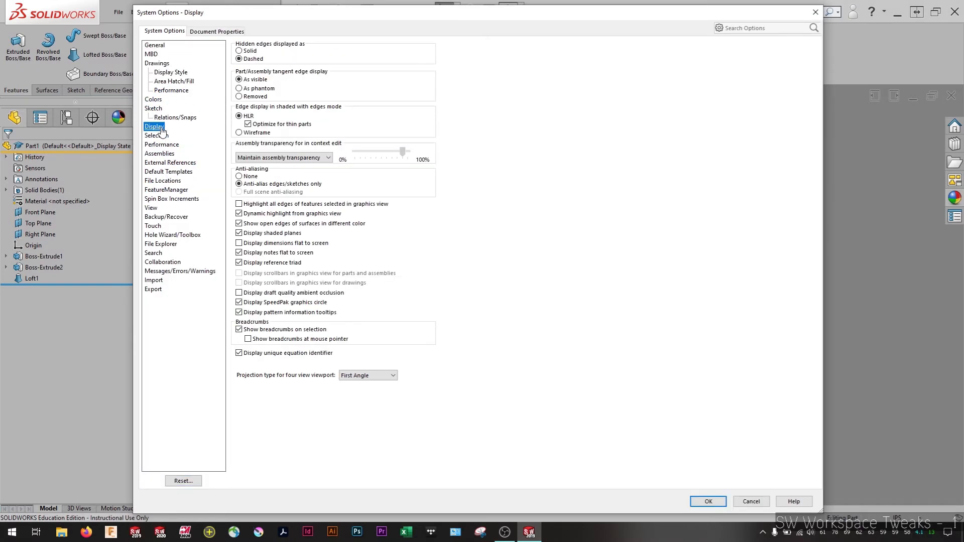
left_click(253, 94)
left_click(708, 502)
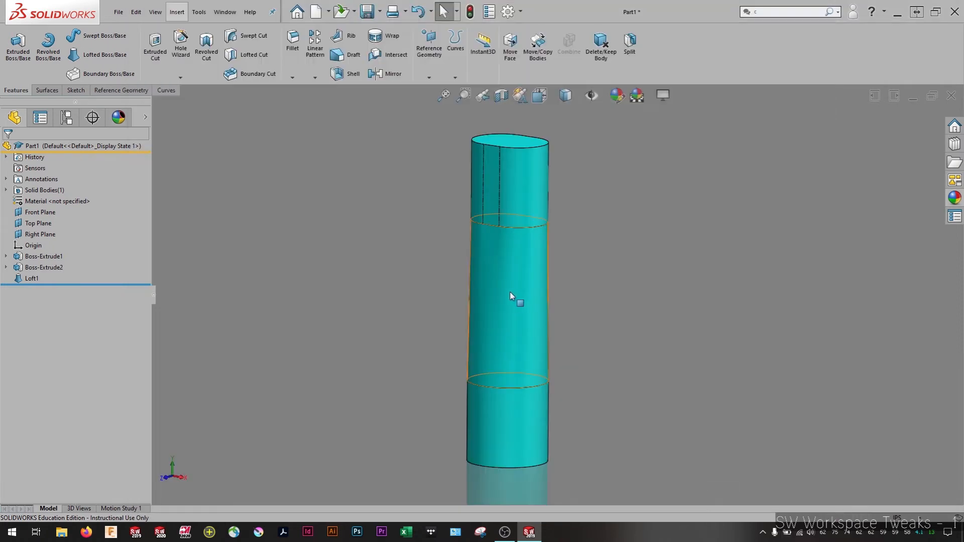
scroll(505, 207, "down", 5)
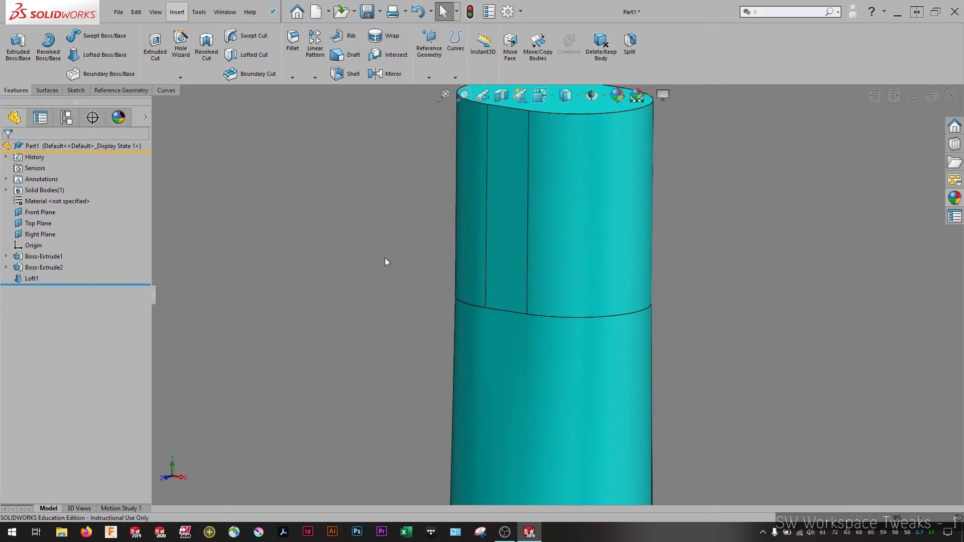
scroll(341, 300, "up", 6)
scroll(570, 487, "down", 2)
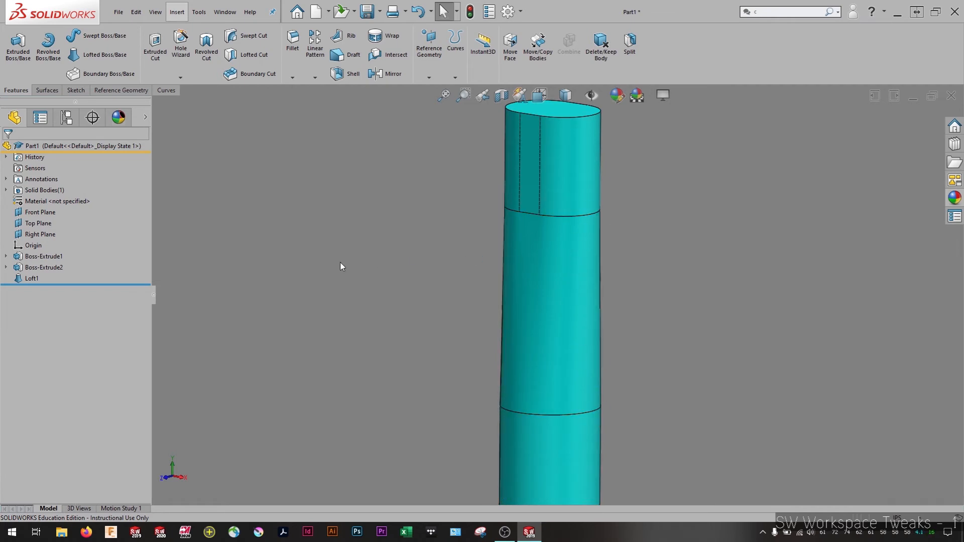
Edit the loft between the two extrusions, setting both its start and end constraints to Tangency To Face
right_click(31, 278)
left_click(26, 251)
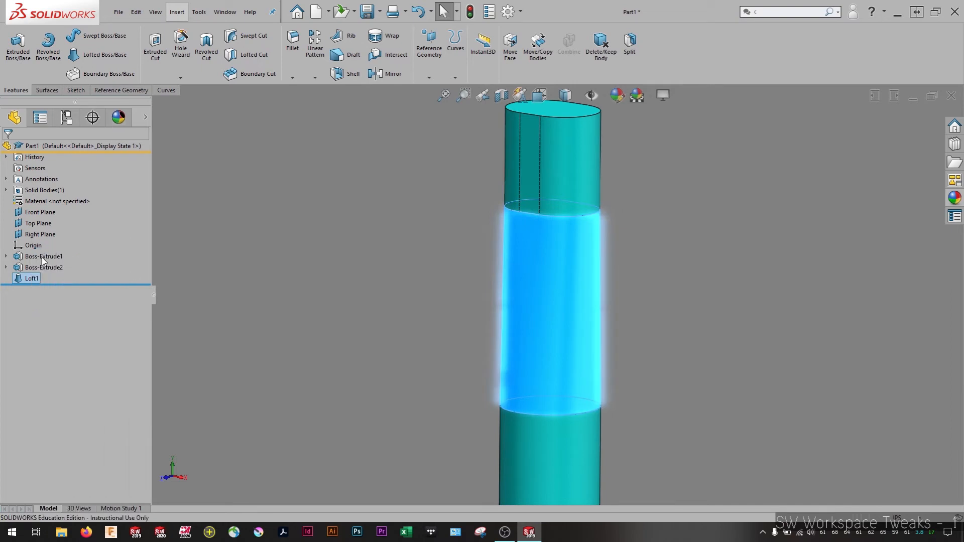
left_click(60, 230)
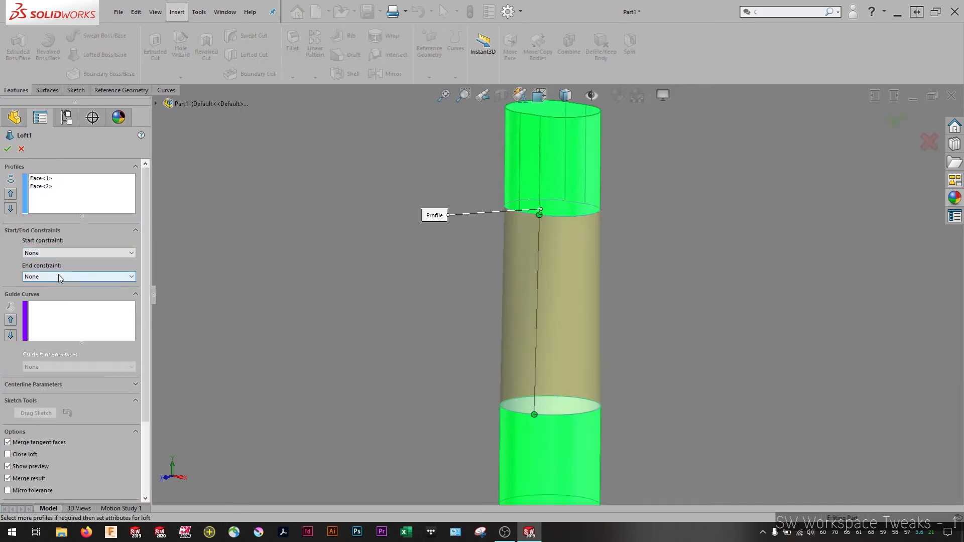
left_click(58, 275)
left_click(56, 306)
left_click(59, 254)
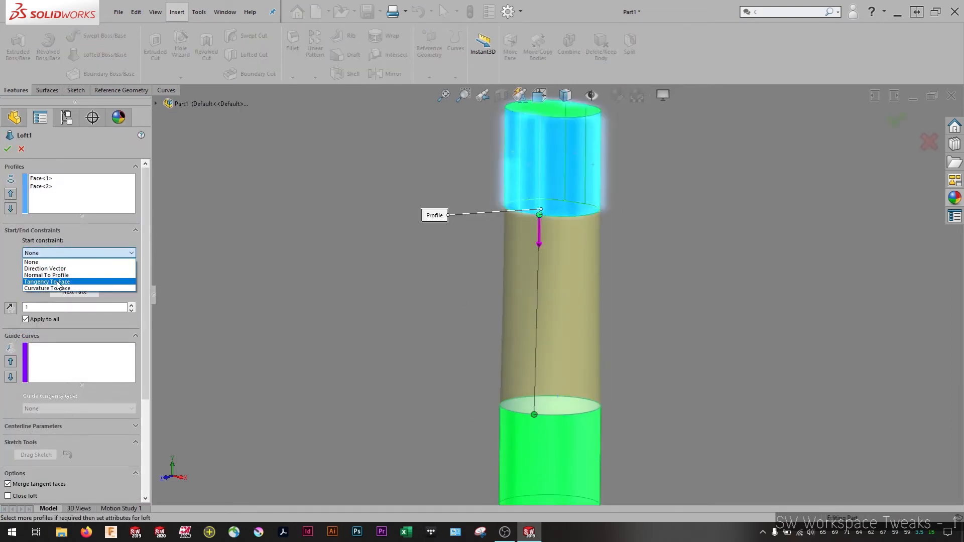
left_click(57, 282)
left_click(8, 150)
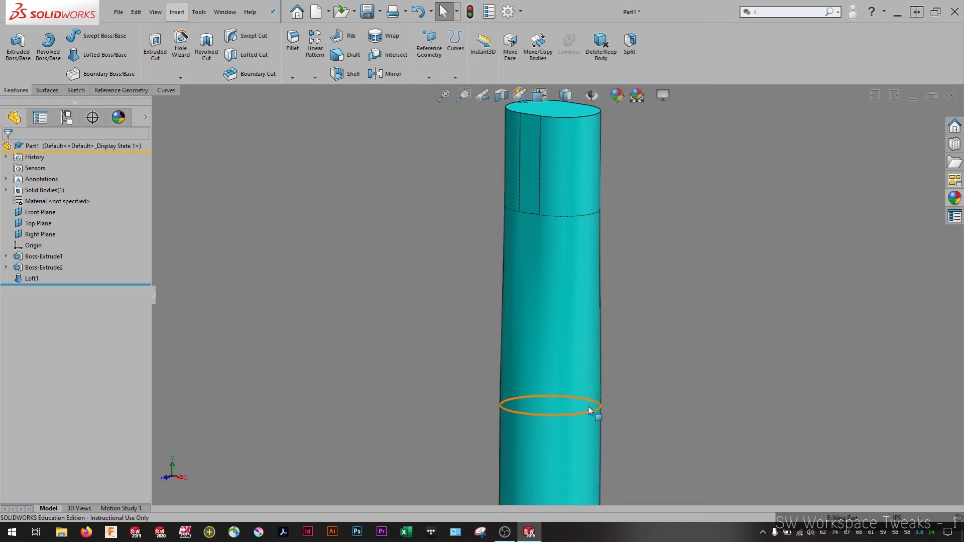
middle_click_drag(703, 447, 680, 428)
scroll(704, 387, "up", 3)
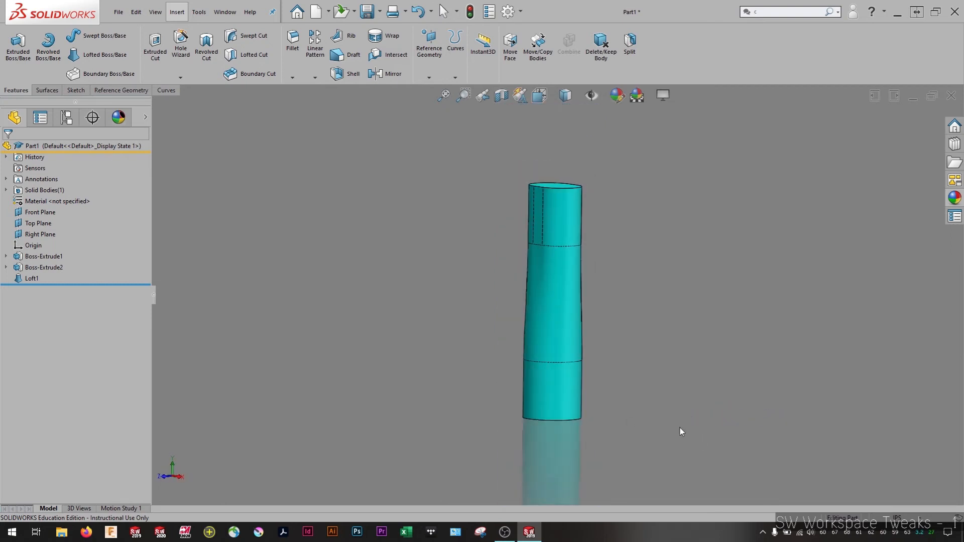
Show the column in isometric view and look through the Surfaces, Reference Geometry, Curves, Sketch and Features command sets
key("space")
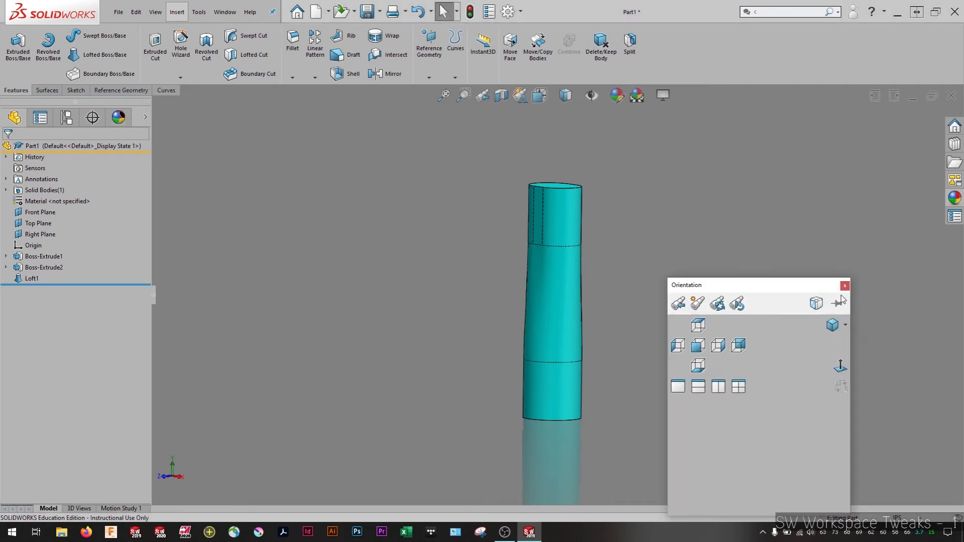
left_click(831, 326)
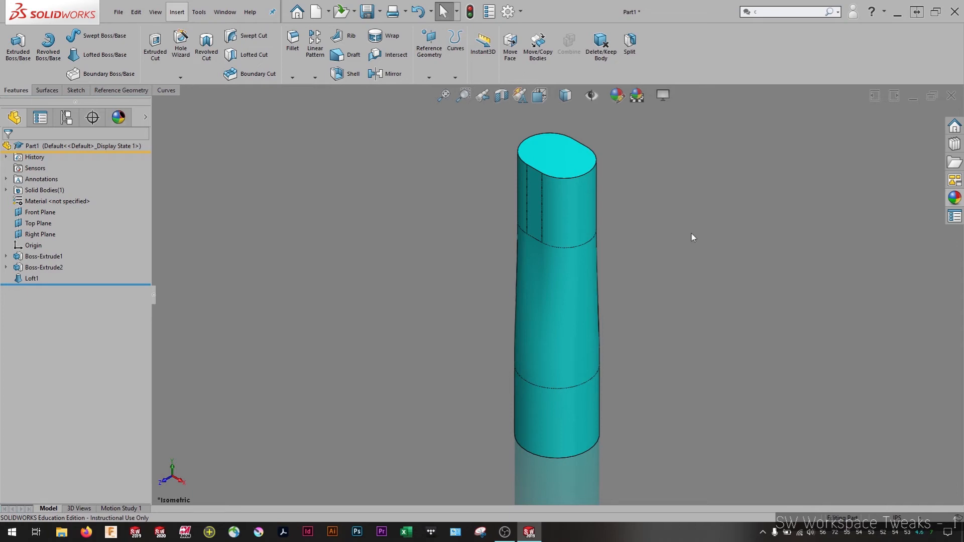
left_click(47, 89)
left_click(121, 90)
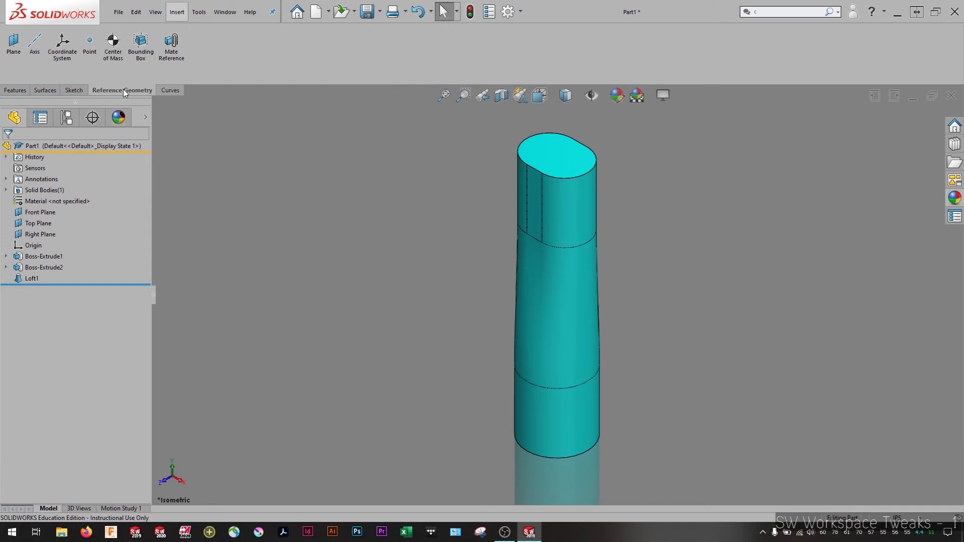
left_click(162, 90)
left_click(19, 92)
left_click(45, 91)
left_click(74, 90)
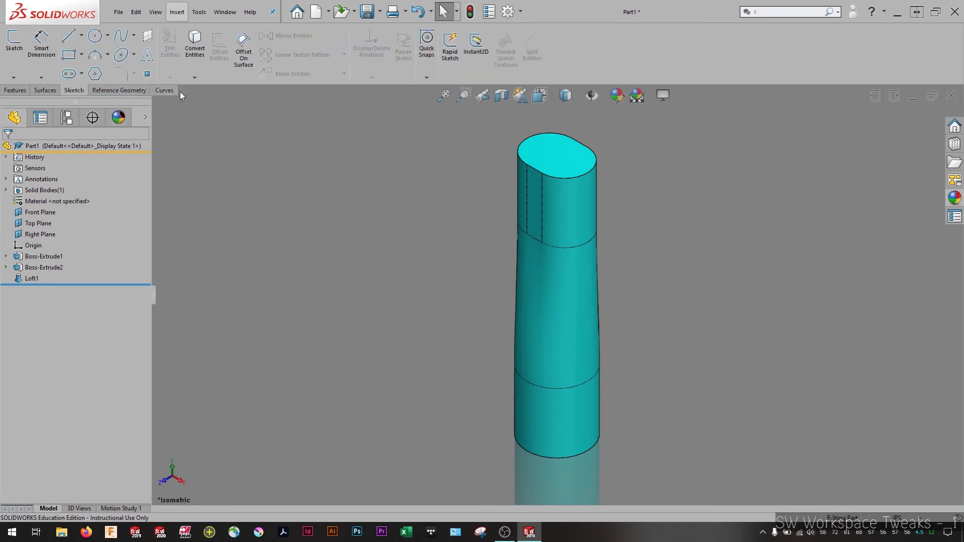
left_click(17, 92)
Open the Customize dialog for the CommandManager and move it clear of the command sets
right_click(782, 38)
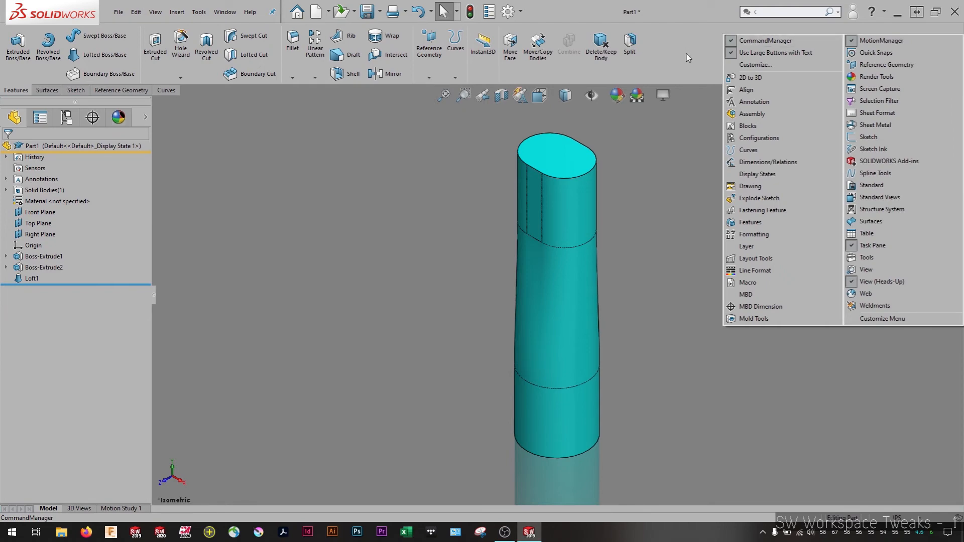
right_click(628, 52)
right_click(616, 42)
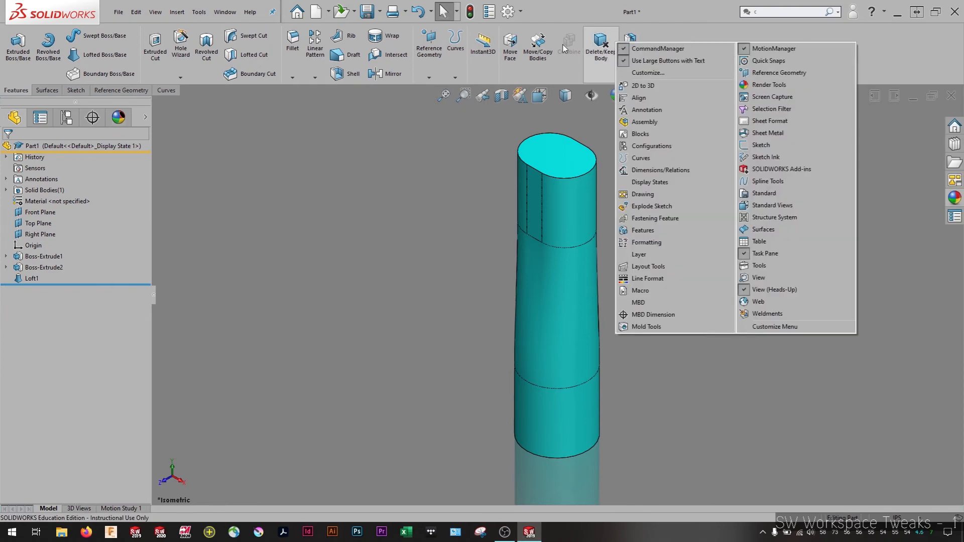
right_click(562, 44)
right_click(542, 47)
right_click(508, 40)
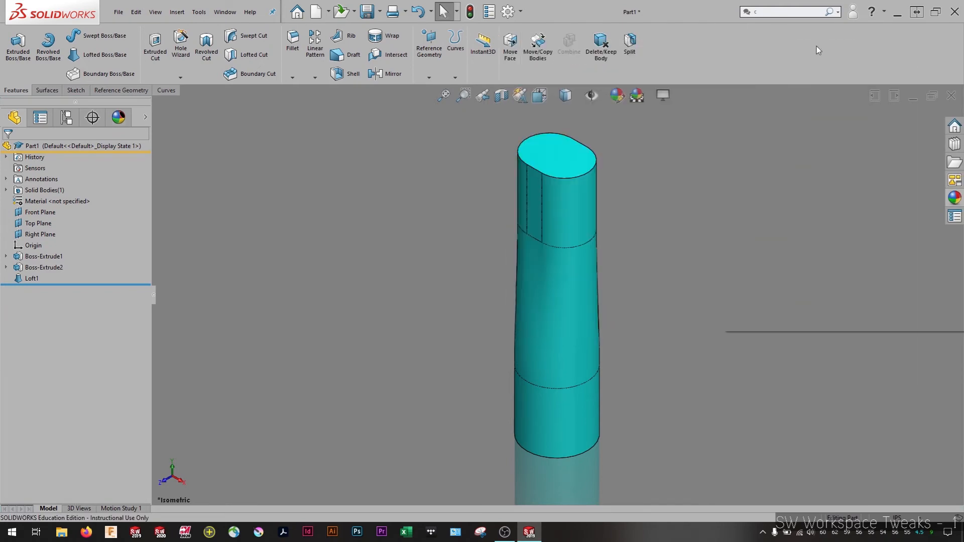
right_click(816, 45)
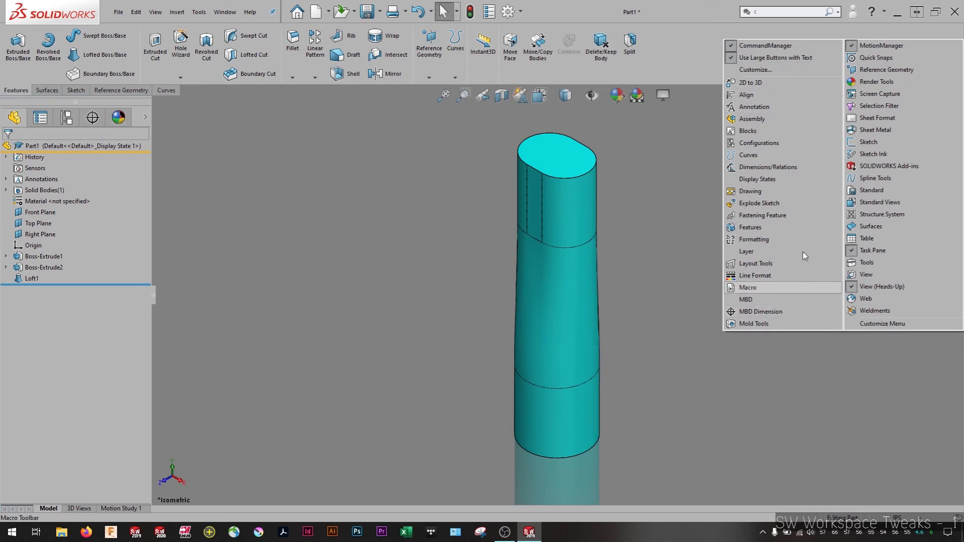
left_click(776, 71)
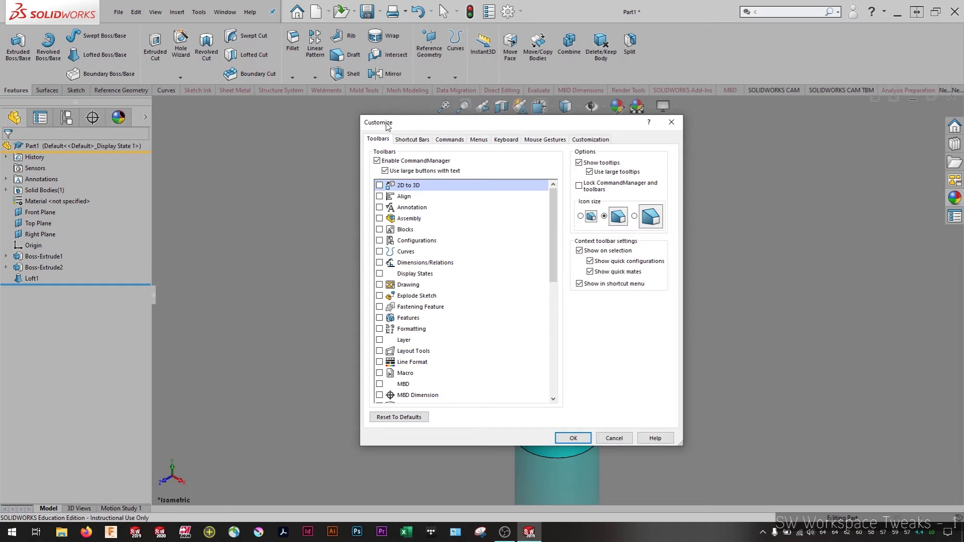
left_click_drag(407, 127, 379, 216)
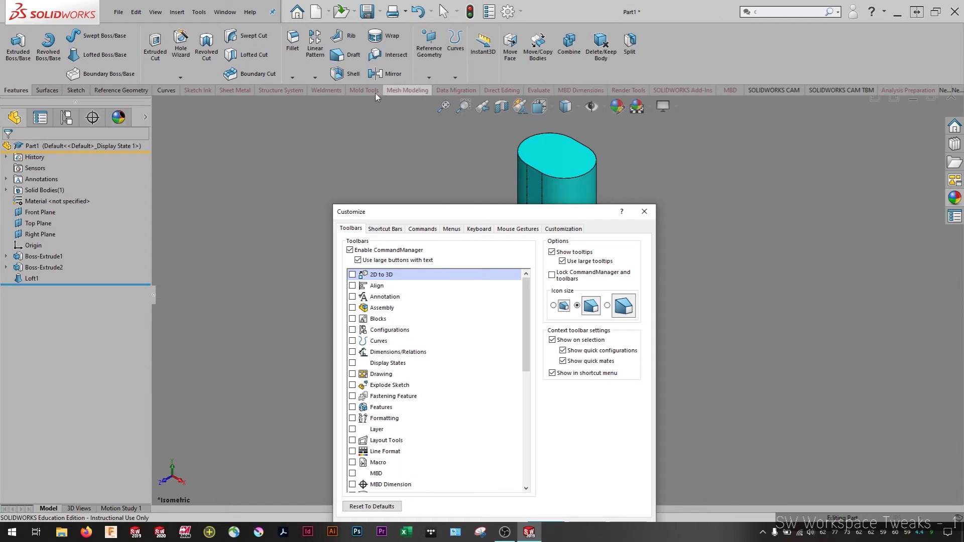
Show the Sketch Ink, Sheet Metal, Structure System, Weldments, Mold Tools and Mesh Modeling command sets and apply the customization
right_click(198, 94)
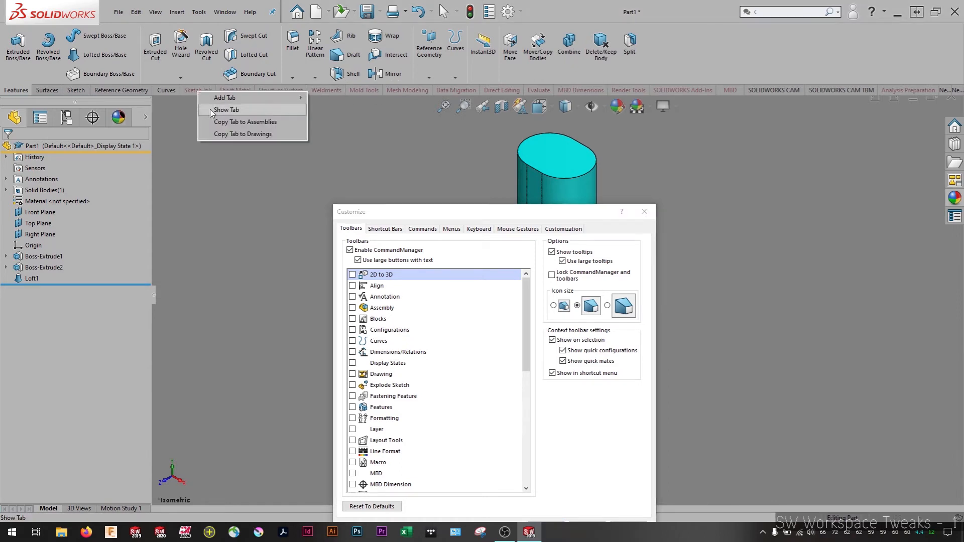
right_click(223, 93)
right_click(223, 92)
left_click(233, 108)
right_click(269, 91)
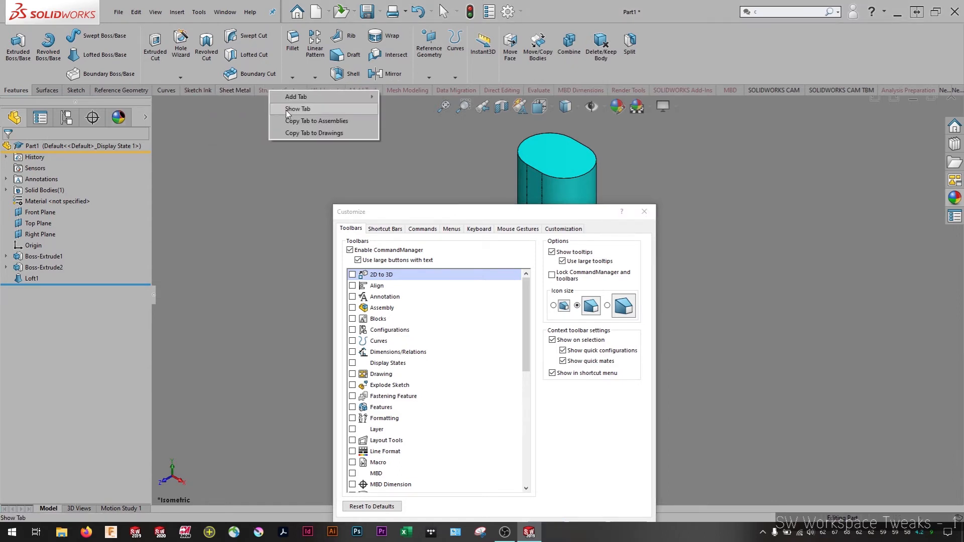
left_click(285, 109)
right_click(321, 93)
left_click(335, 111)
right_click(356, 92)
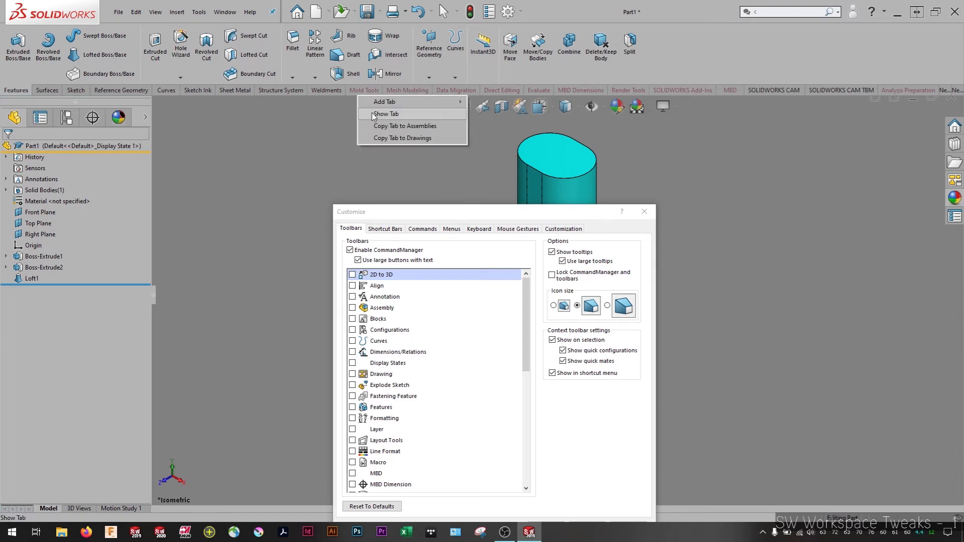
left_click(372, 111)
right_click(430, 92)
left_click(437, 111)
left_click_drag(545, 211, 555, 65)
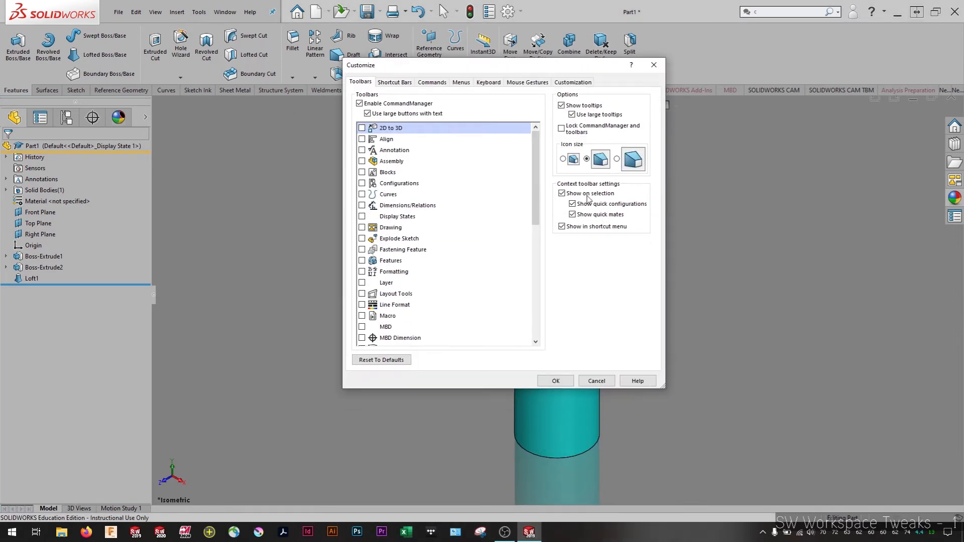
left_click(552, 382)
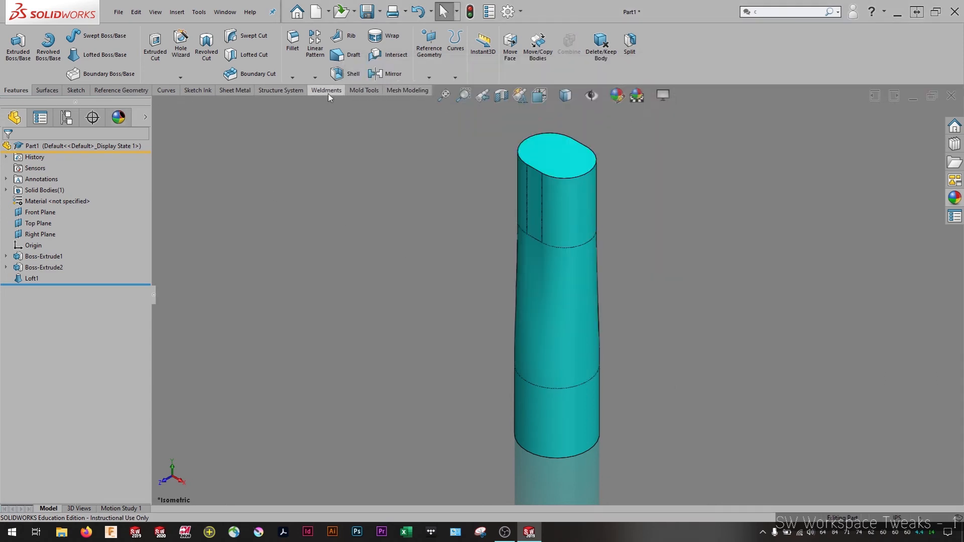
Reopen the customization and hide the Mesh Modeling, Mold Tools, Weldments, Structure System, Sheet Metal and Sketch Ink command sets
right_click(726, 55)
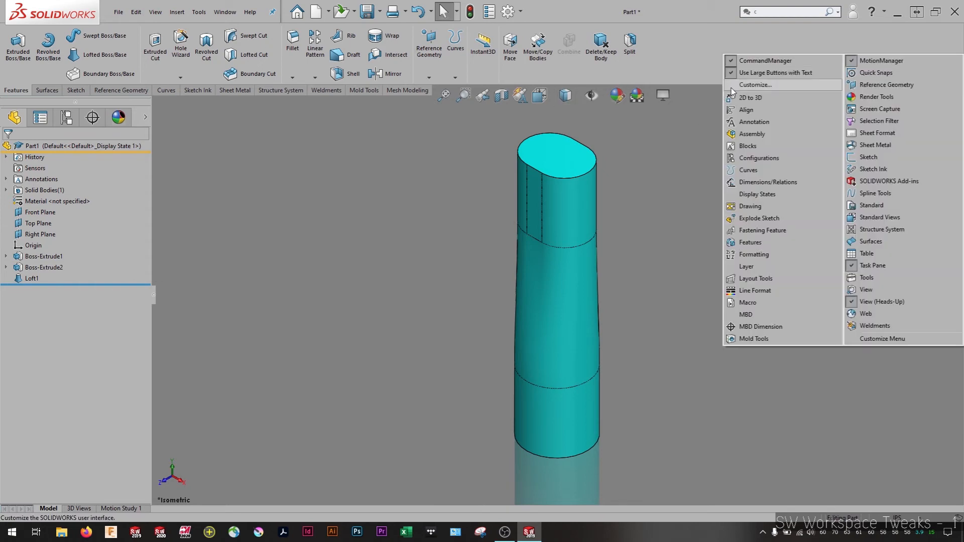
left_click(784, 86)
left_click_drag(478, 70, 444, 160)
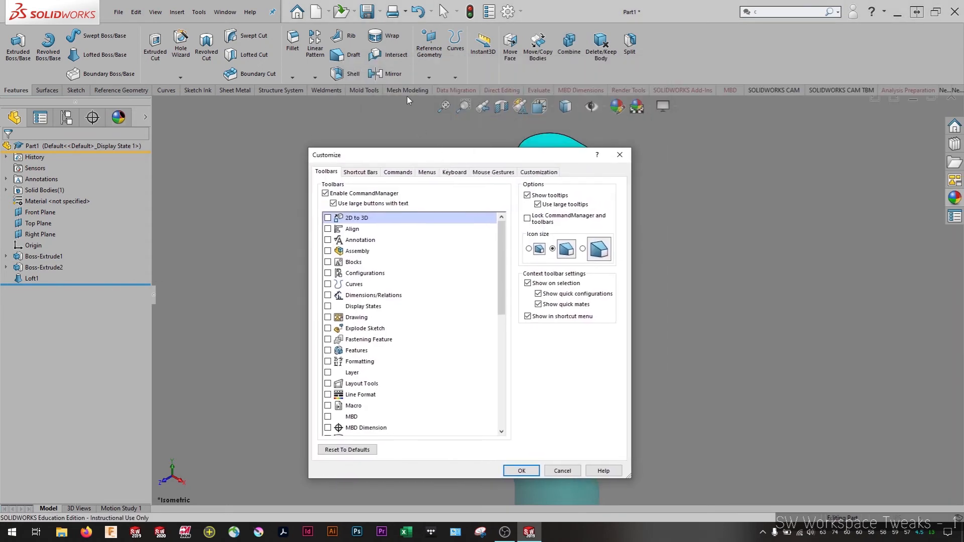
right_click(407, 92)
left_click(405, 102)
right_click(379, 92)
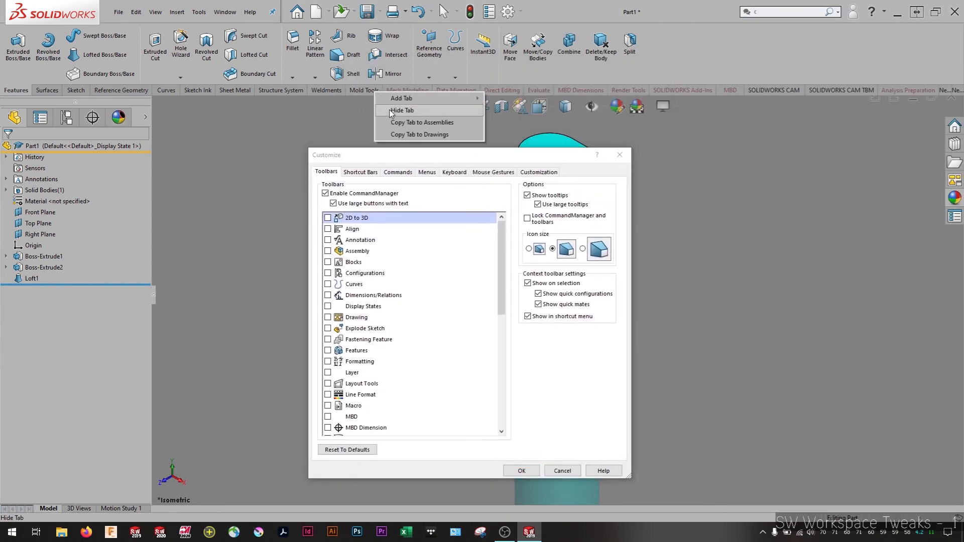
left_click(396, 110)
right_click(339, 92)
left_click(366, 110)
right_click(282, 92)
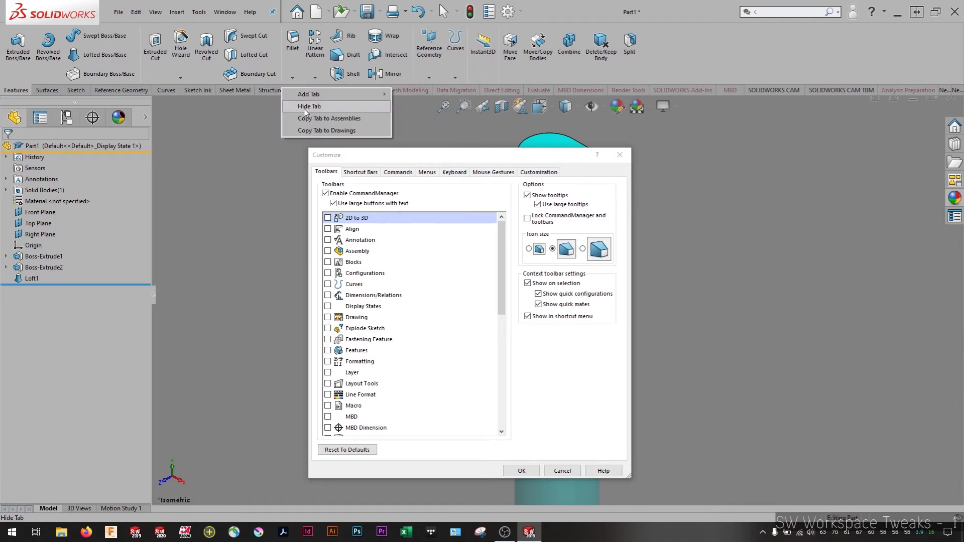
left_click(301, 110)
right_click(245, 92)
left_click(265, 111)
right_click(204, 92)
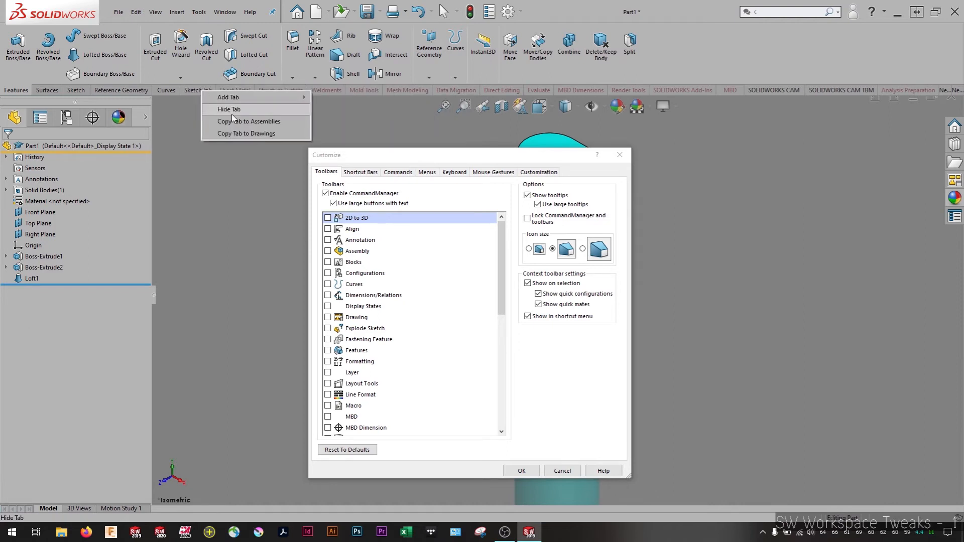
left_click(223, 110)
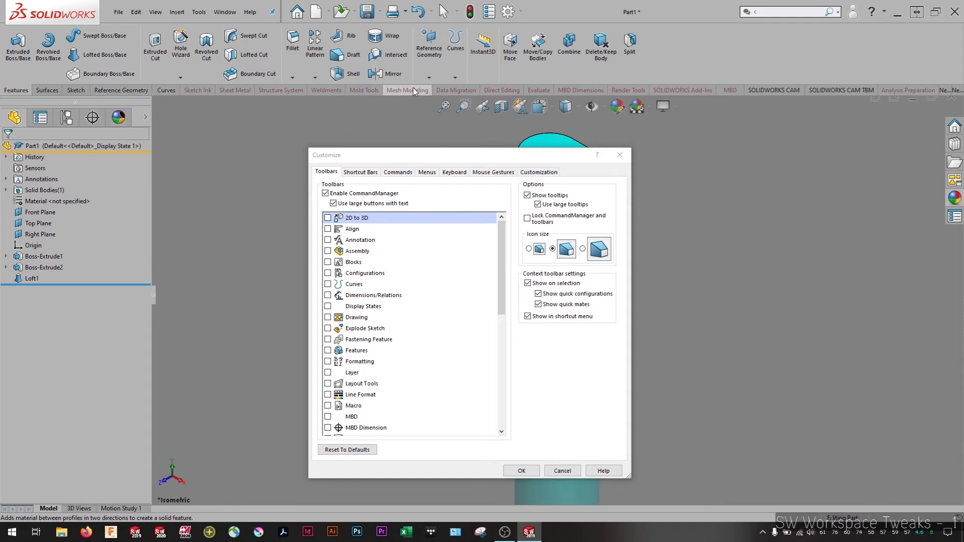
Add a new empty command set and an Assembly command set to the CommandManager
right_click(576, 90)
left_click(665, 75)
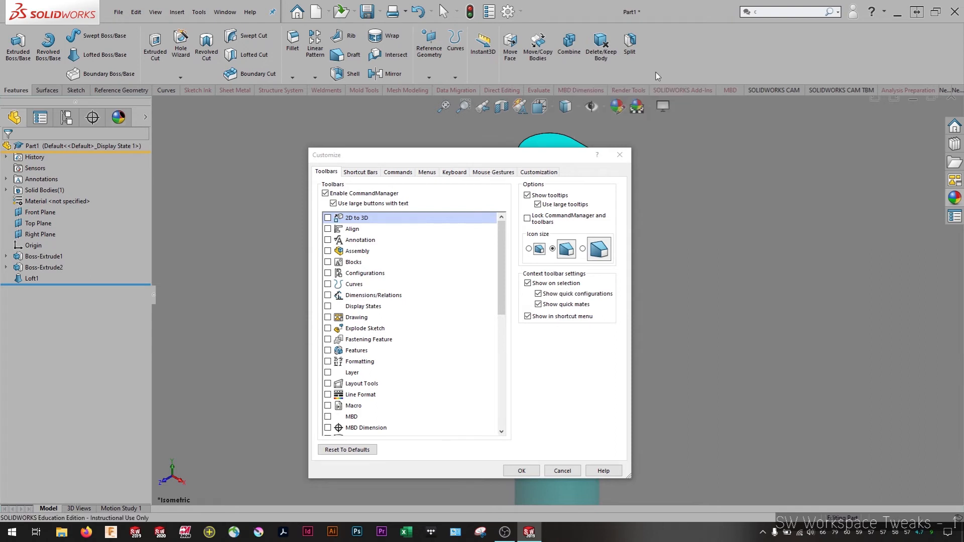
left_click(957, 91)
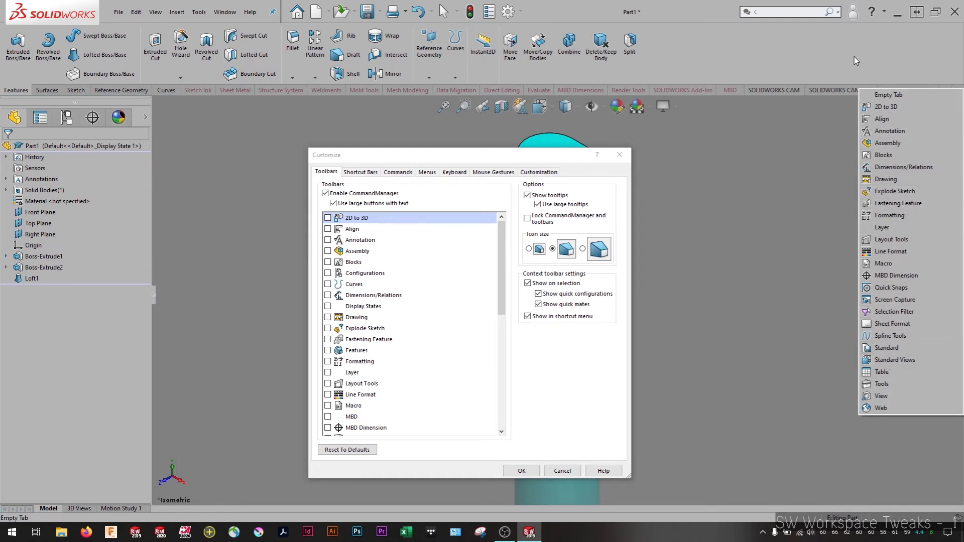
left_click(897, 61)
left_click(948, 90)
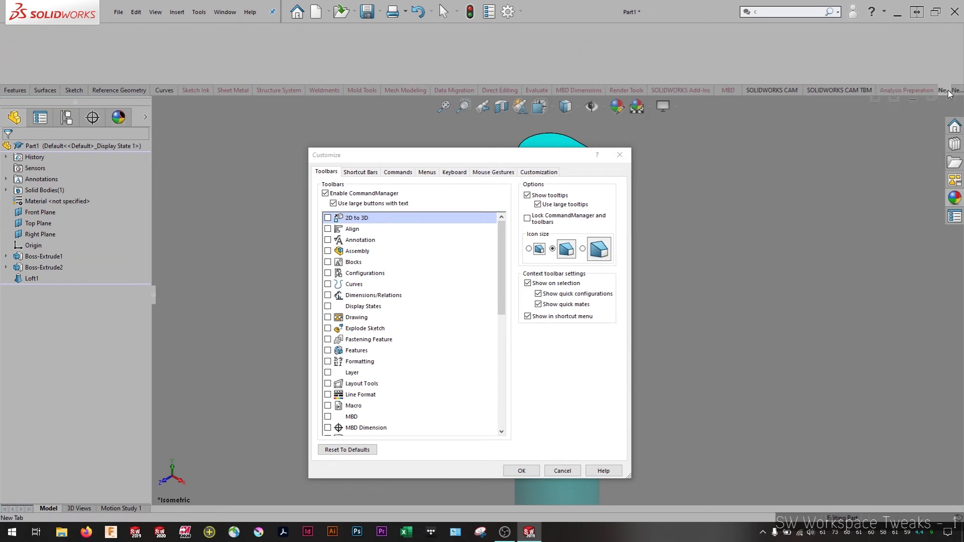
left_click(955, 90)
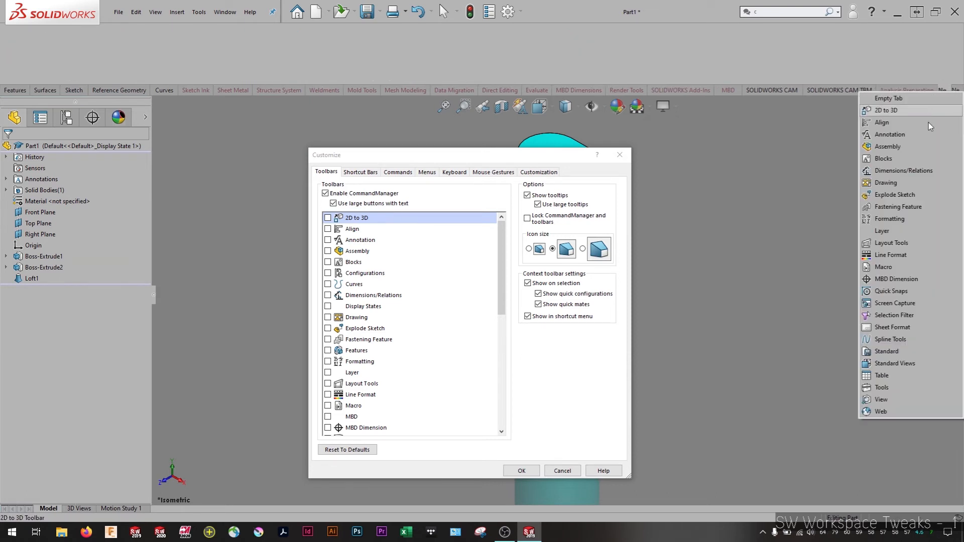
left_click(885, 147)
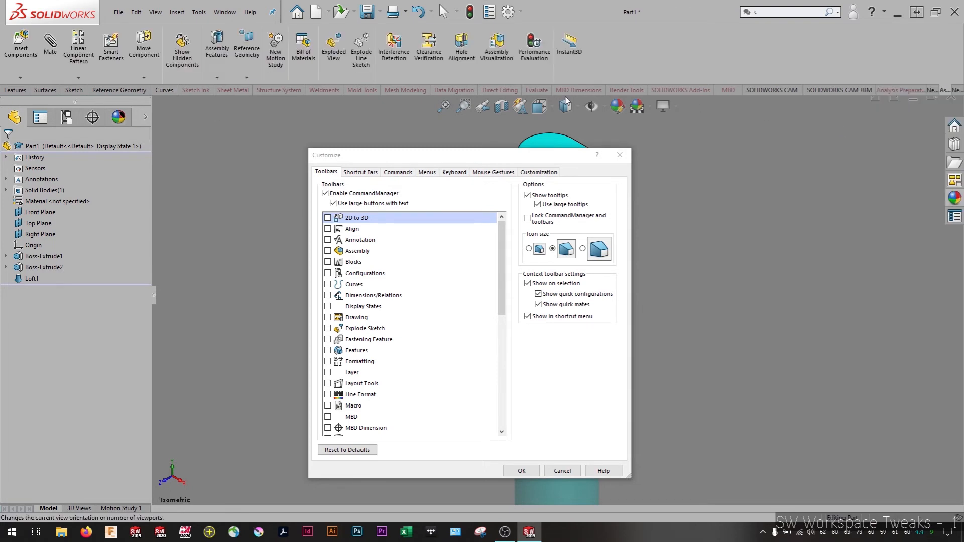
right_click(940, 90)
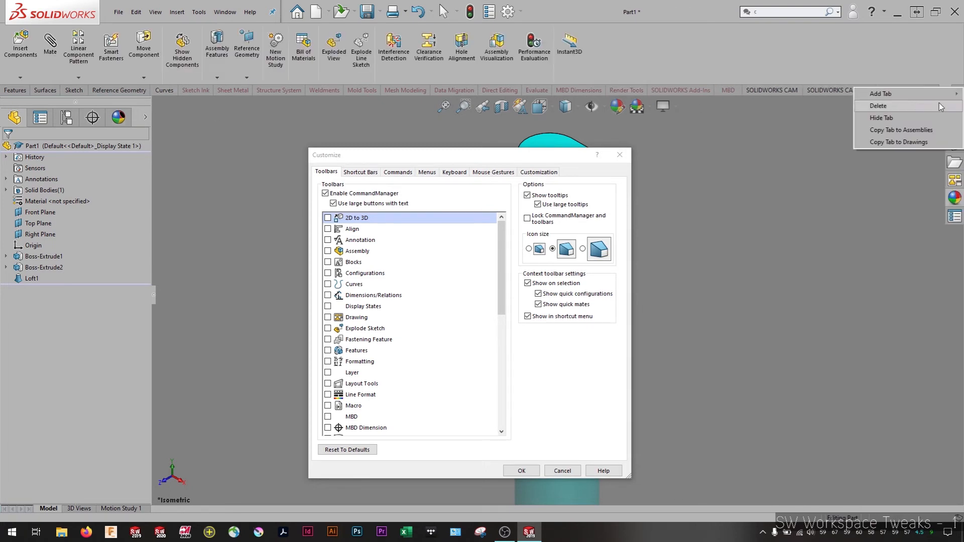
left_click(901, 121)
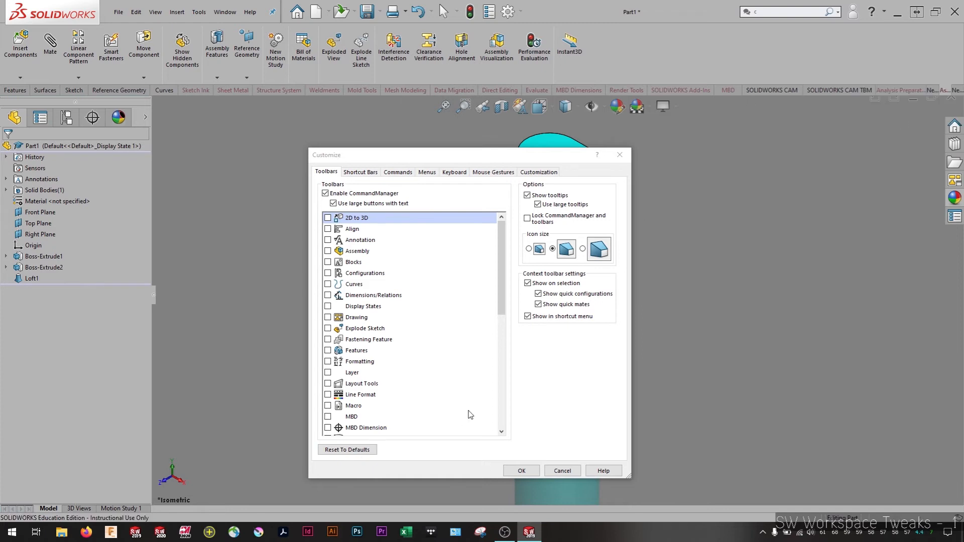
Enlarge the Customize dialog, return the CommandManager to Features, and list the available commands of the Features category
left_click_drag(413, 160, 368, 124)
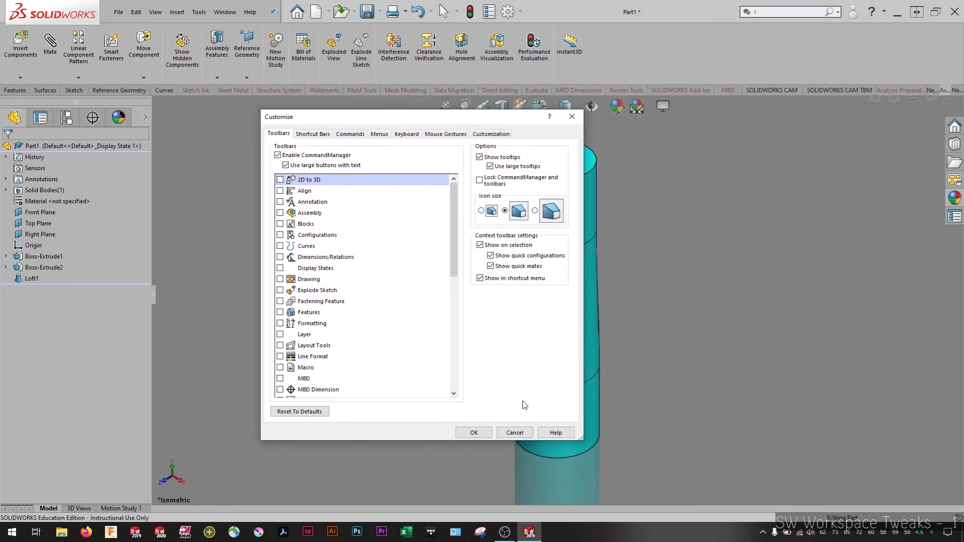
left_click_drag(581, 439, 672, 486)
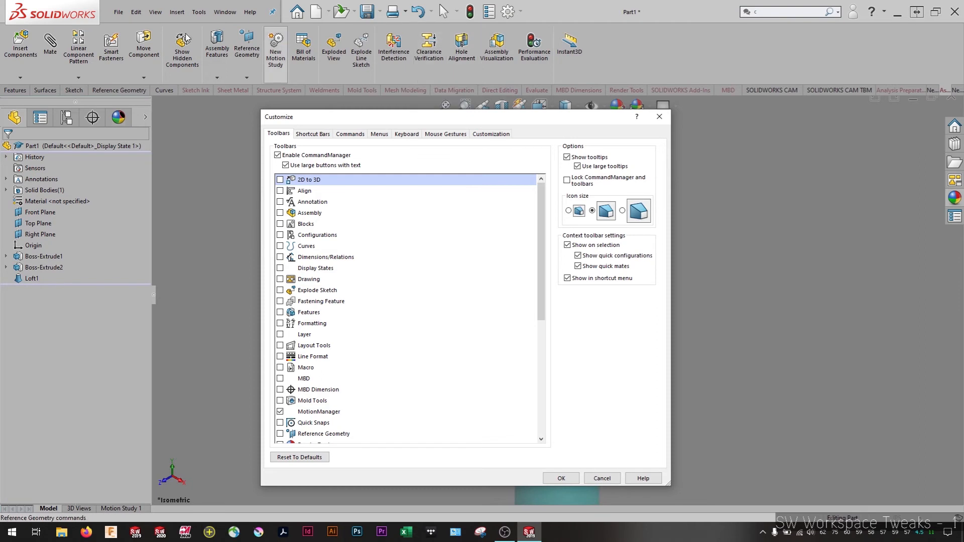
left_click(19, 91)
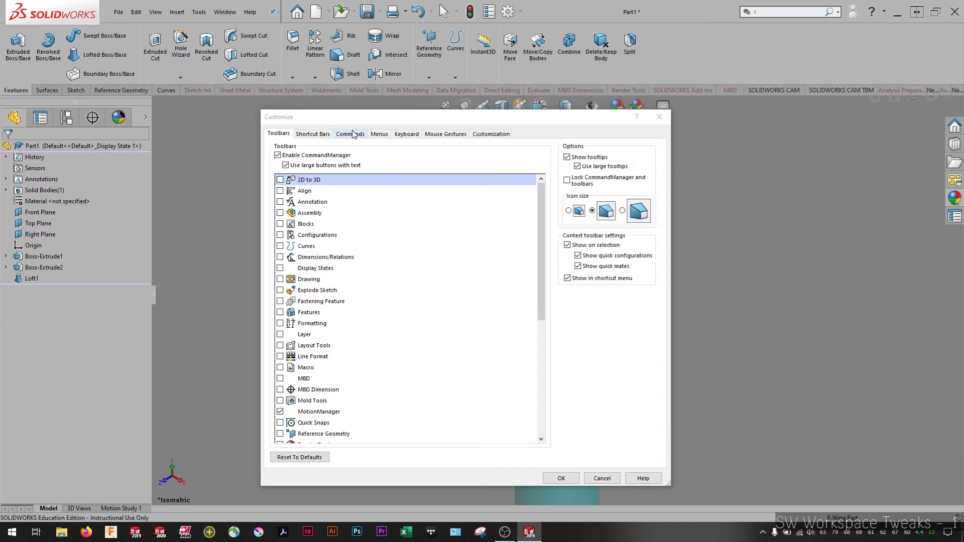
left_click(352, 134)
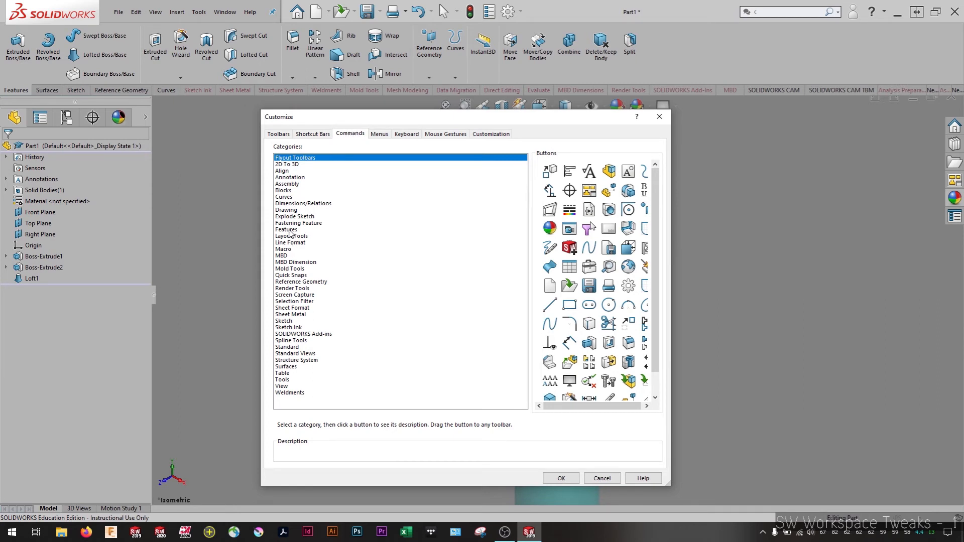
left_click(290, 233)
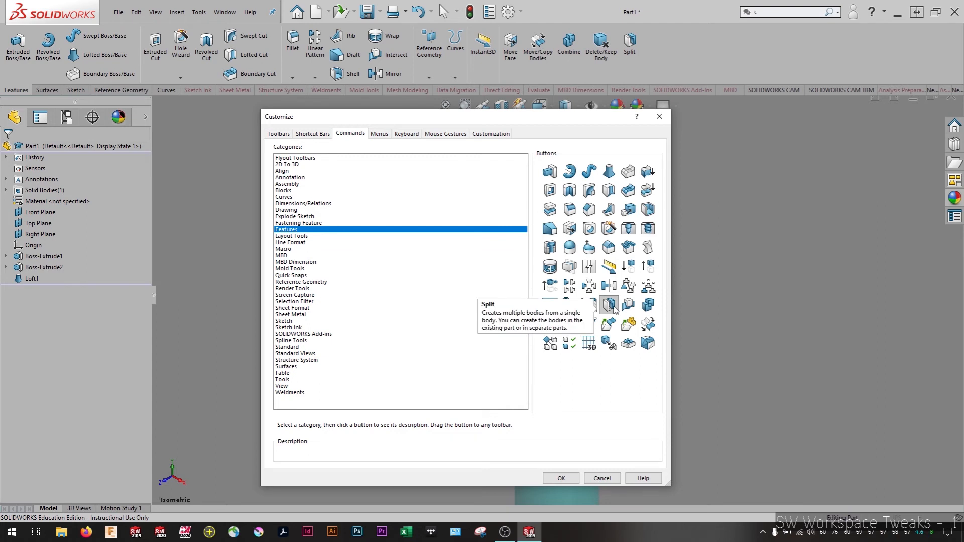
Add extra copies of the Split command to the Features command set and remove them again
left_click_drag(615, 309, 676, 65)
left_click_drag(610, 306, 756, 138)
left_click_drag(715, 54, 773, 152)
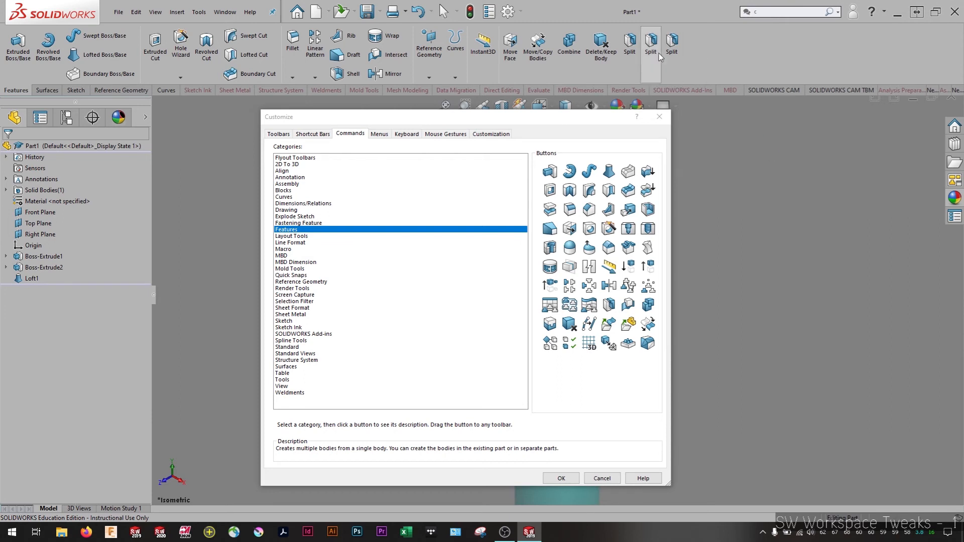
left_click_drag(670, 53, 737, 122)
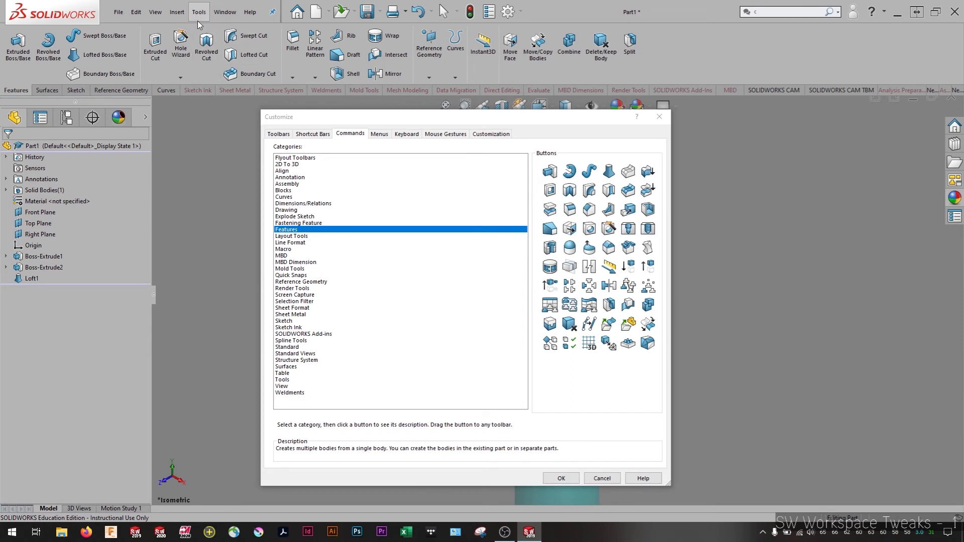
Review the feature commands available for insertion and close the interface customization
left_click(176, 12)
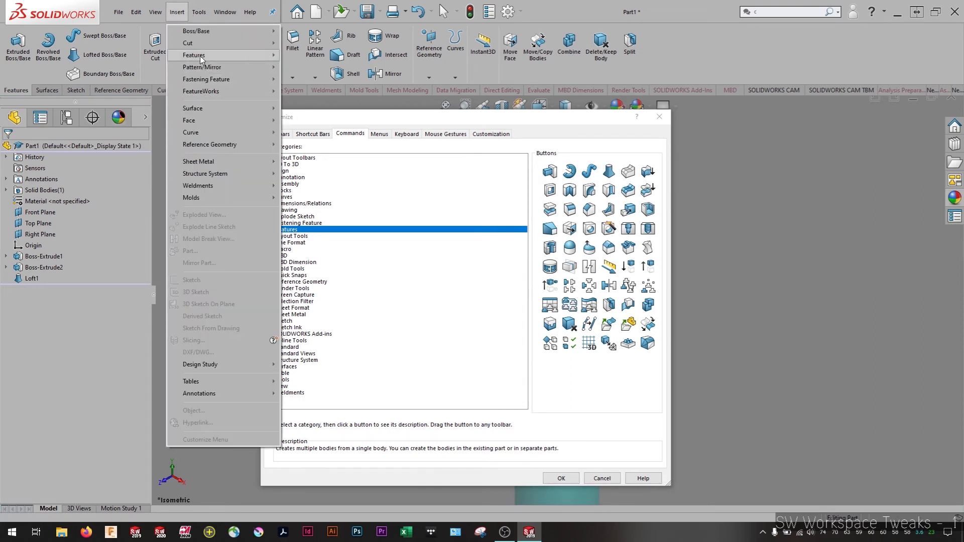
mouse_move(201, 59)
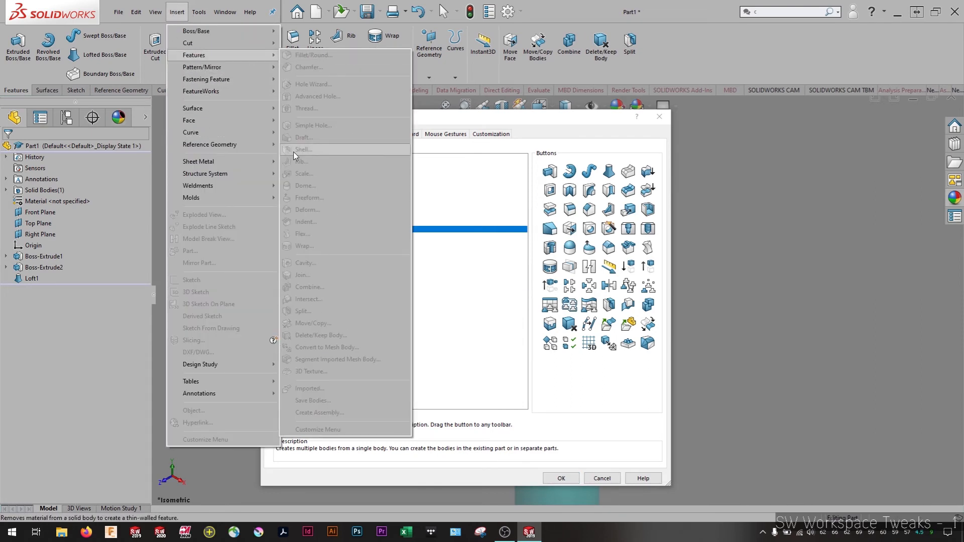
left_click(737, 36)
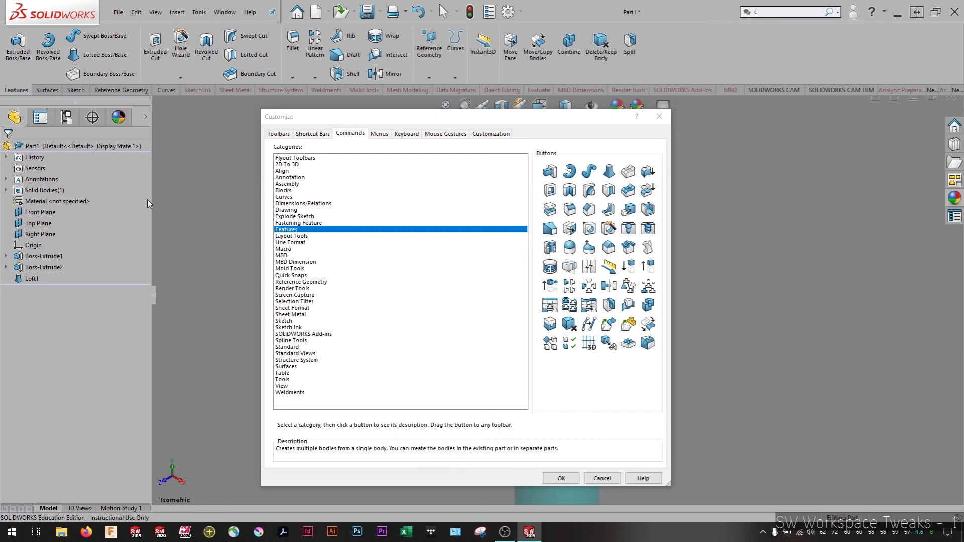
left_click(659, 116)
Reopen the customization and browse the available commands of the Mold Tools, Reference Geometry and Features categories
right_click(723, 54)
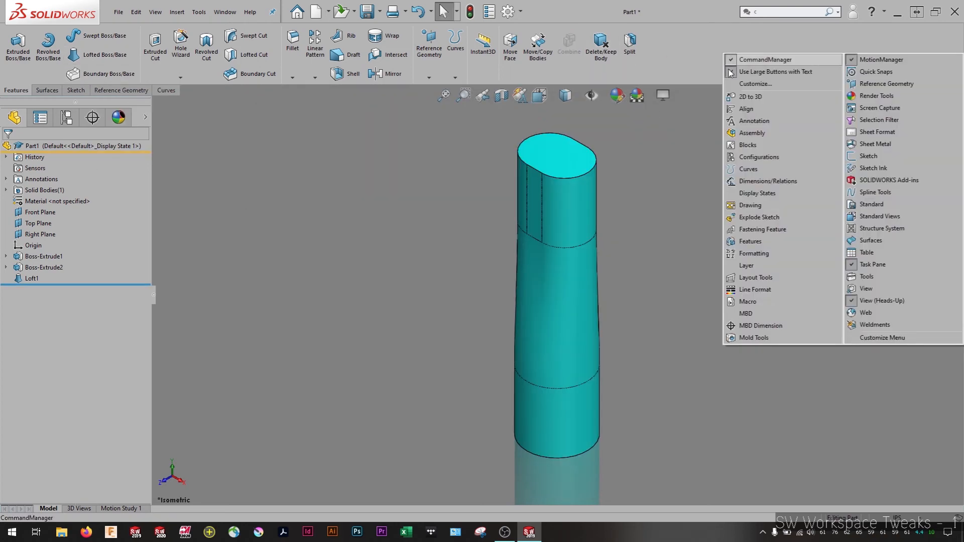
left_click(733, 83)
left_click(358, 138)
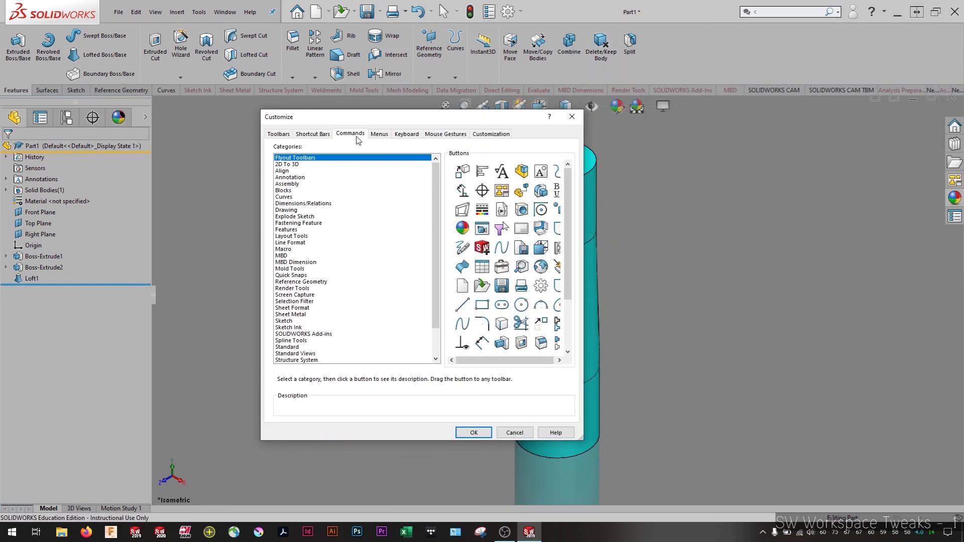
left_click(290, 231)
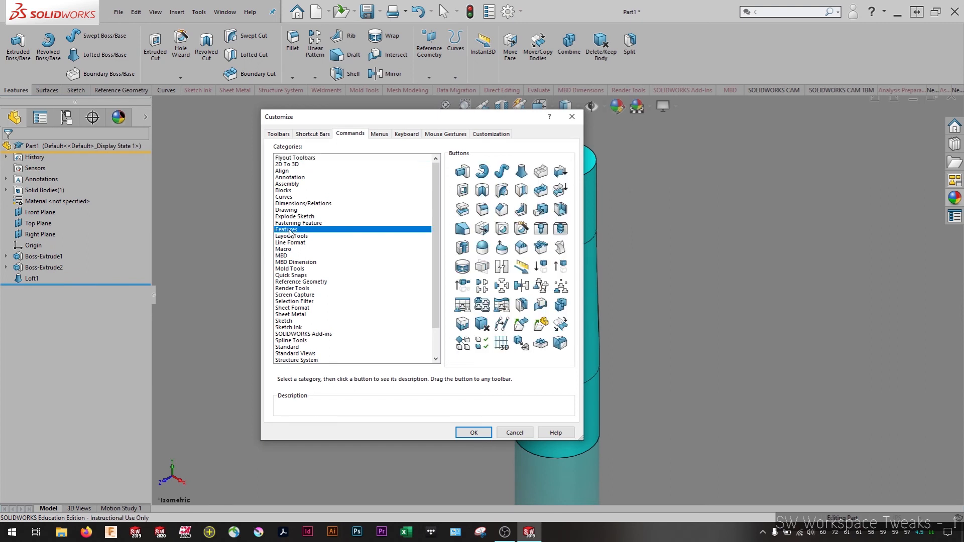
left_click(290, 268)
left_click(291, 282)
left_click(291, 229)
Add Cut With Surface and Swept Cut to the Features command set and remove them again
left_click_drag(502, 191, 653, 48)
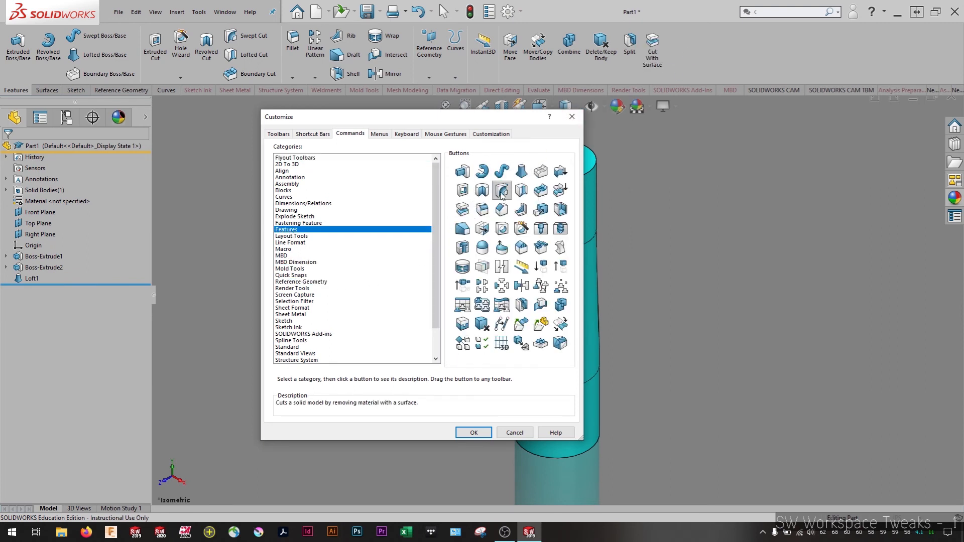
left_click_drag(501, 193, 675, 47)
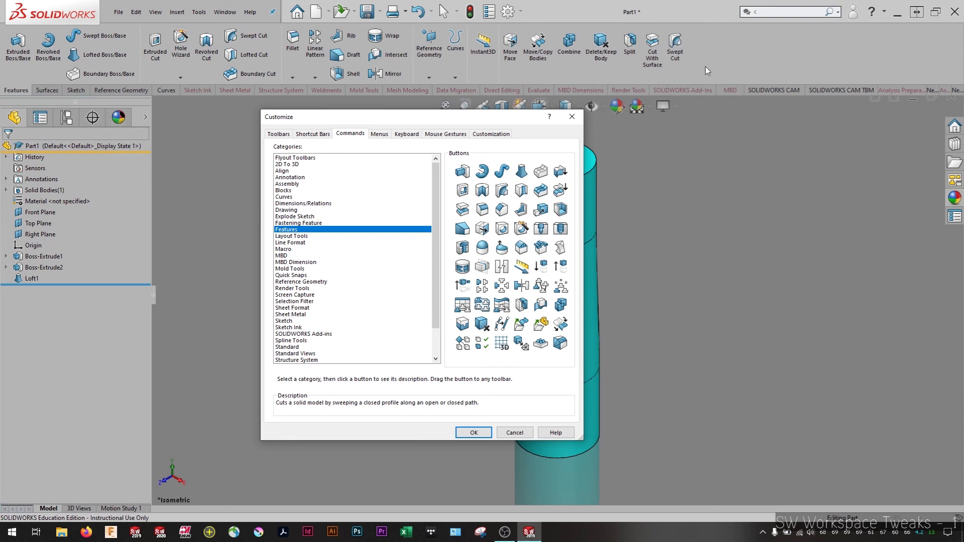
left_click(513, 435)
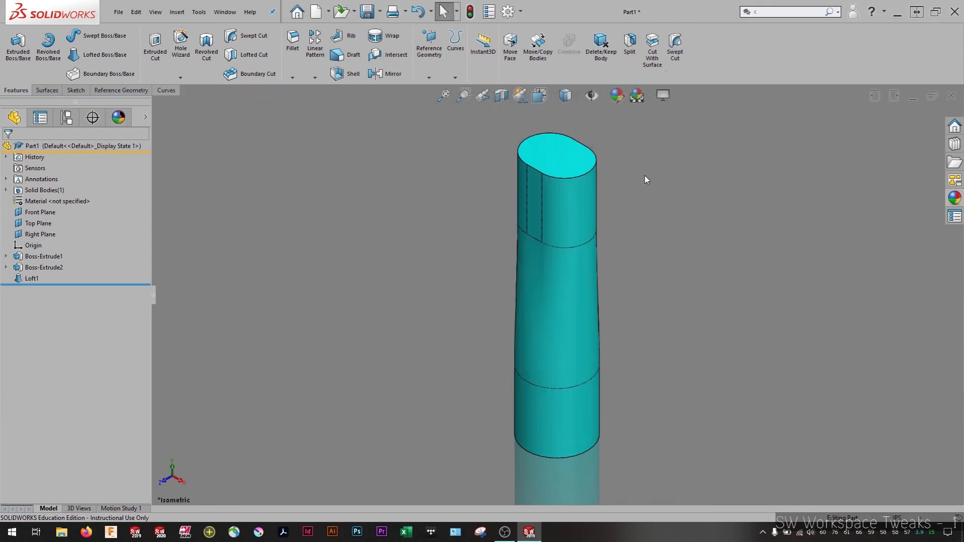
right_click(727, 63)
left_click(735, 100)
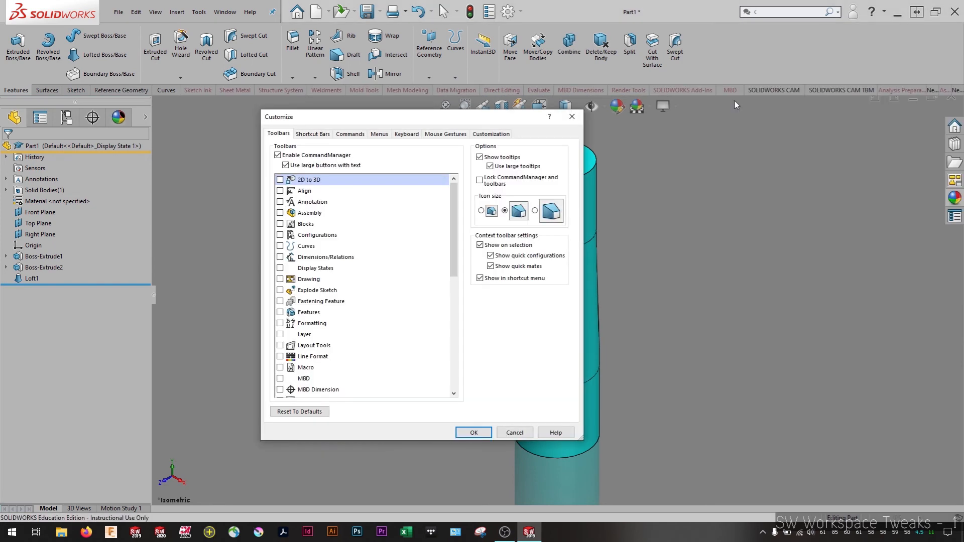
key("Escape")
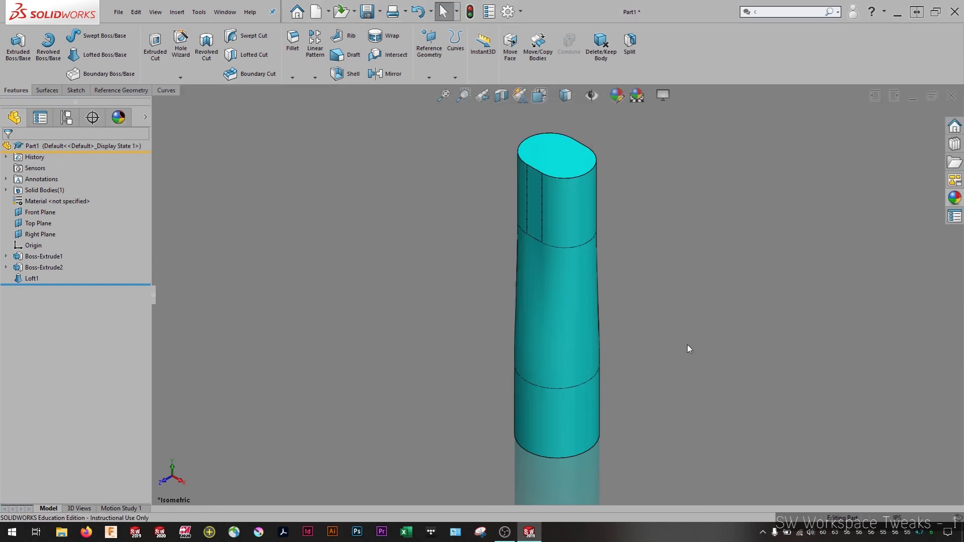
Look through the Surfaces, Sketch and Reference Geometry command sets and return to the Features set
left_click(49, 90)
left_click(76, 90)
left_click(129, 89)
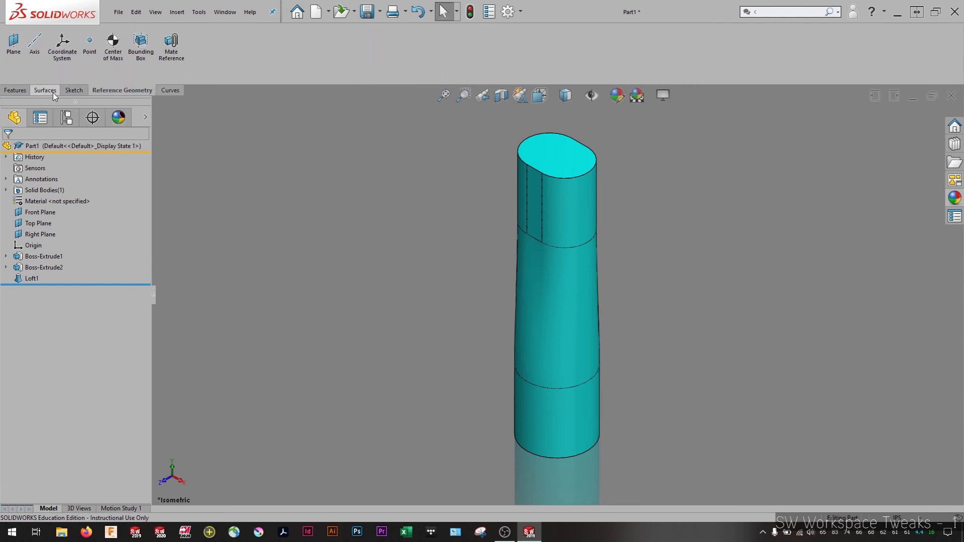
left_click(74, 90)
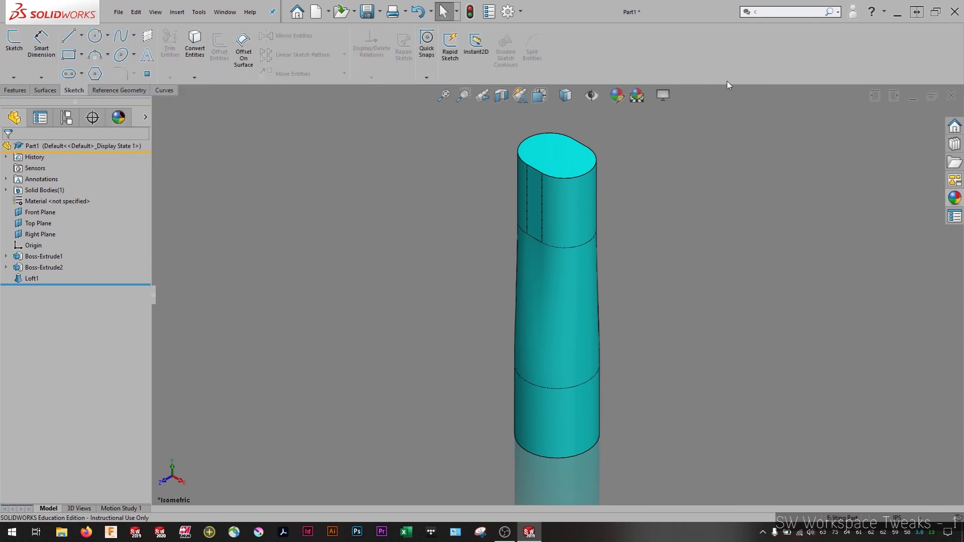
left_click(44, 90)
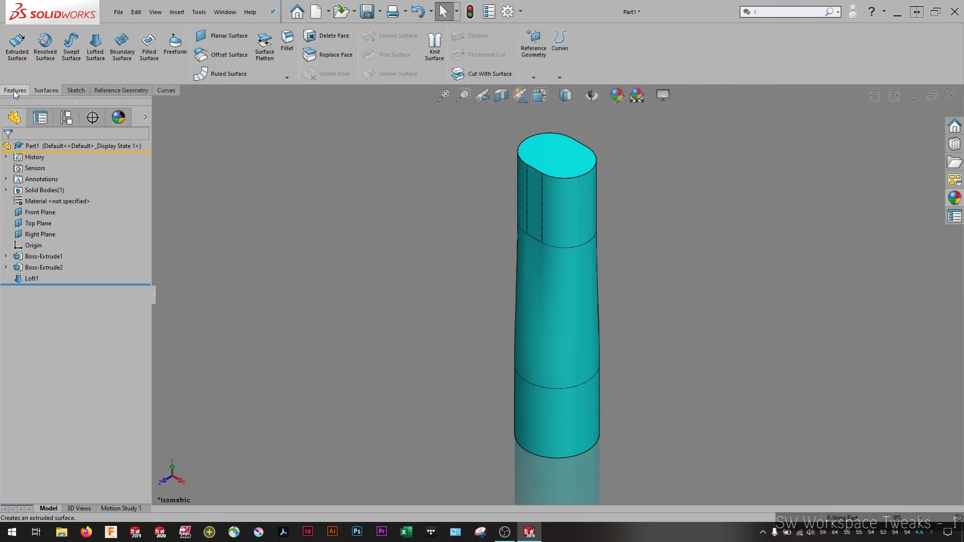
left_click(16, 90)
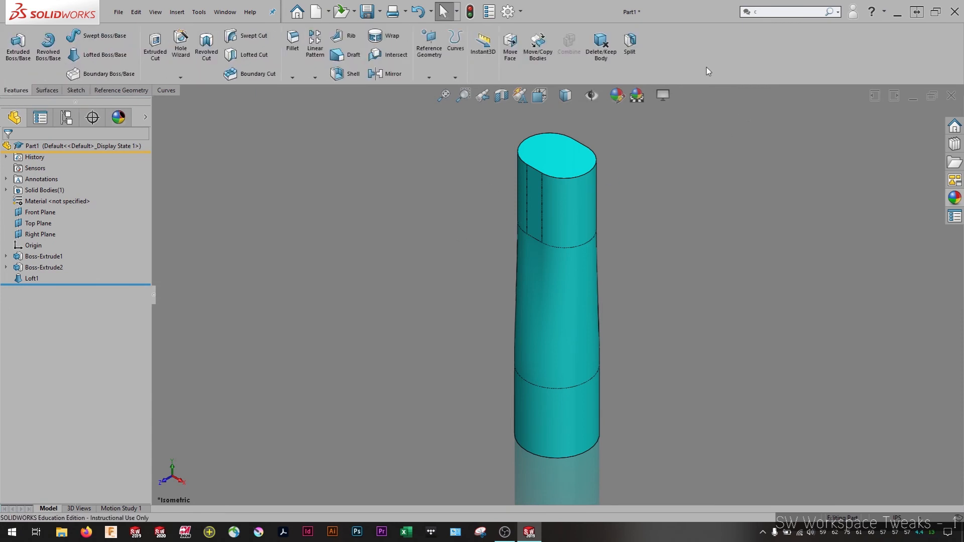
Search the keyboard shortcut customization for "plane" and select the Reference Geometry Plane command's shortcut
right_click(713, 52)
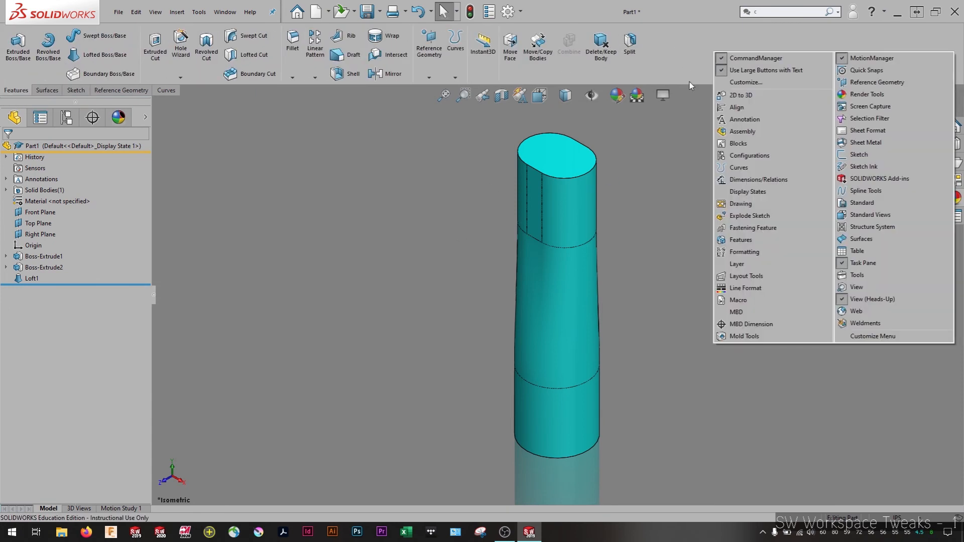
left_click(731, 83)
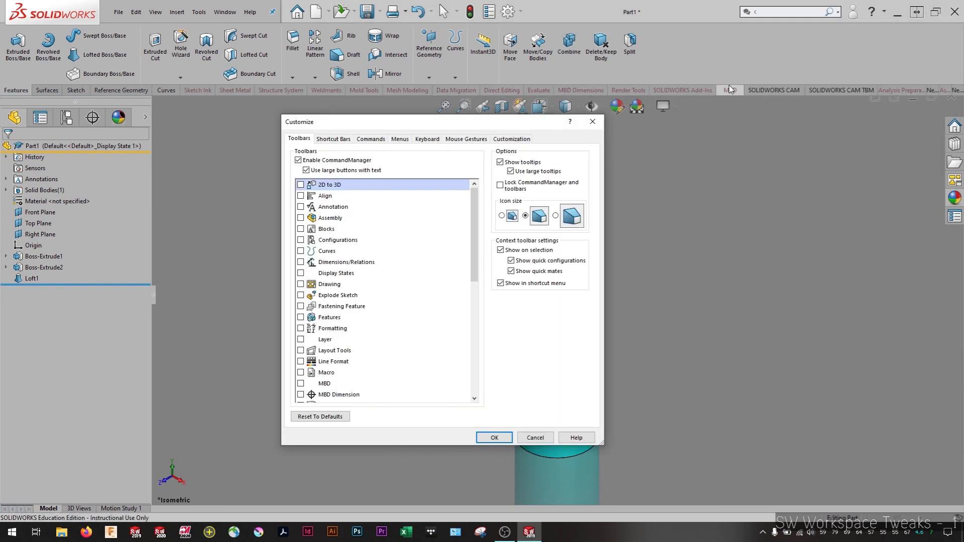
left_click(427, 139)
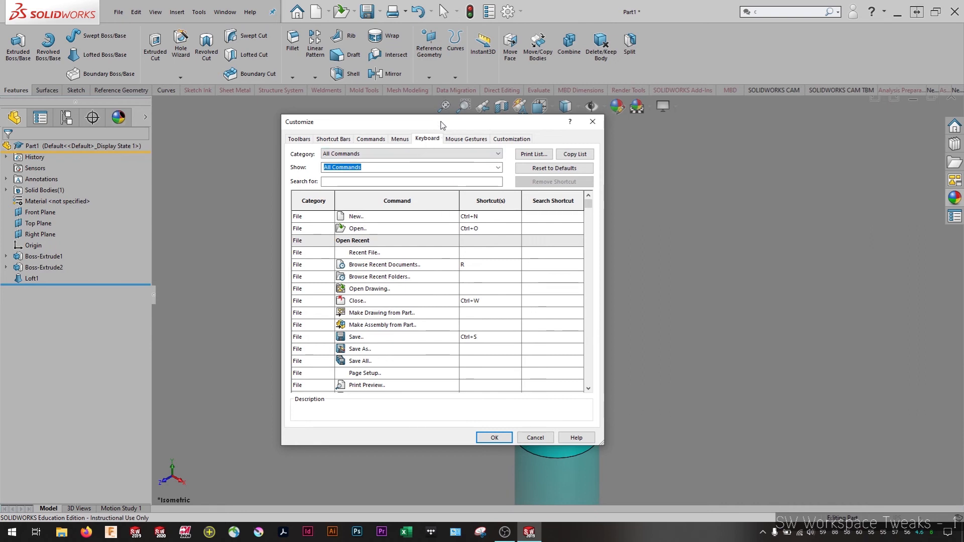
mouse_move(442, 125)
left_mouse_down()
mouse_move(449, 108)
mouse_move(458, 114)
left_mouse_up()
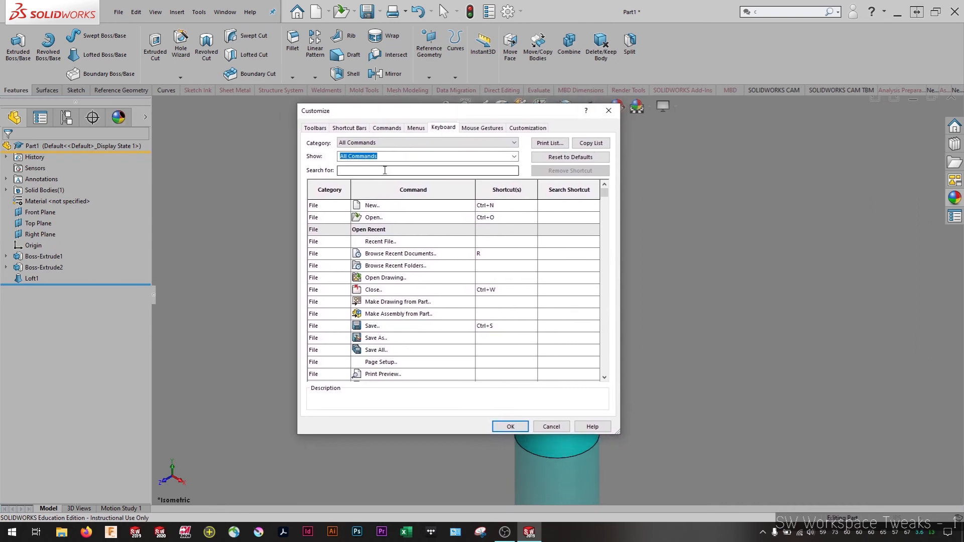
left_click(424, 170)
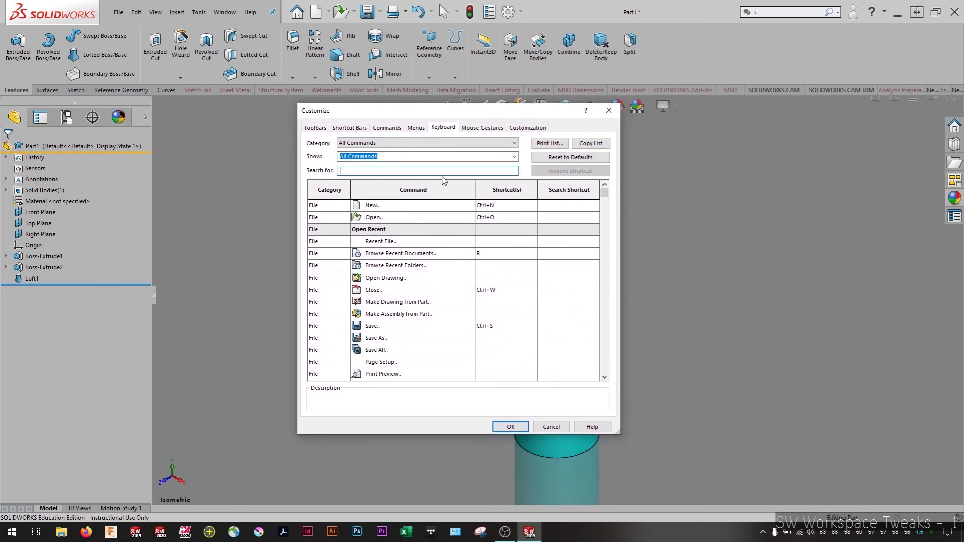
type("plane")
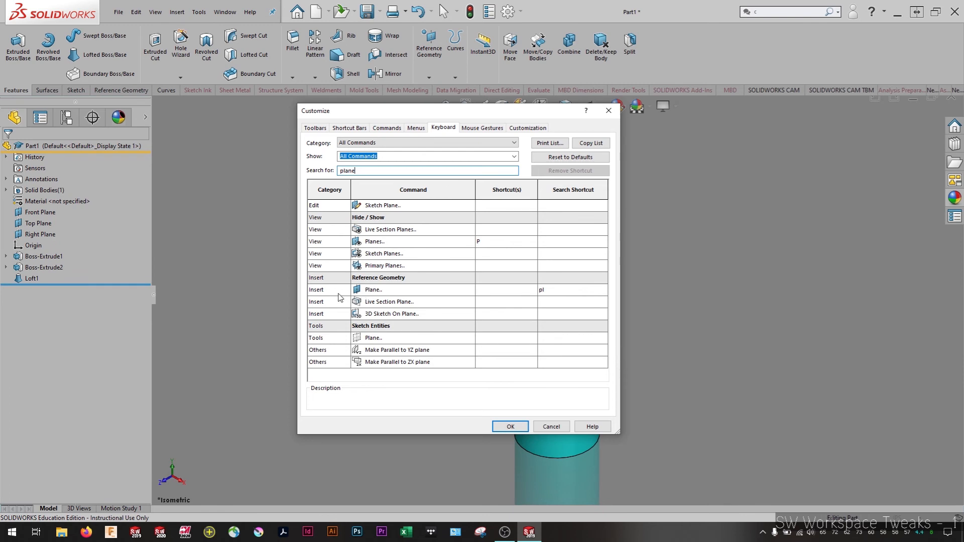
left_click(495, 291)
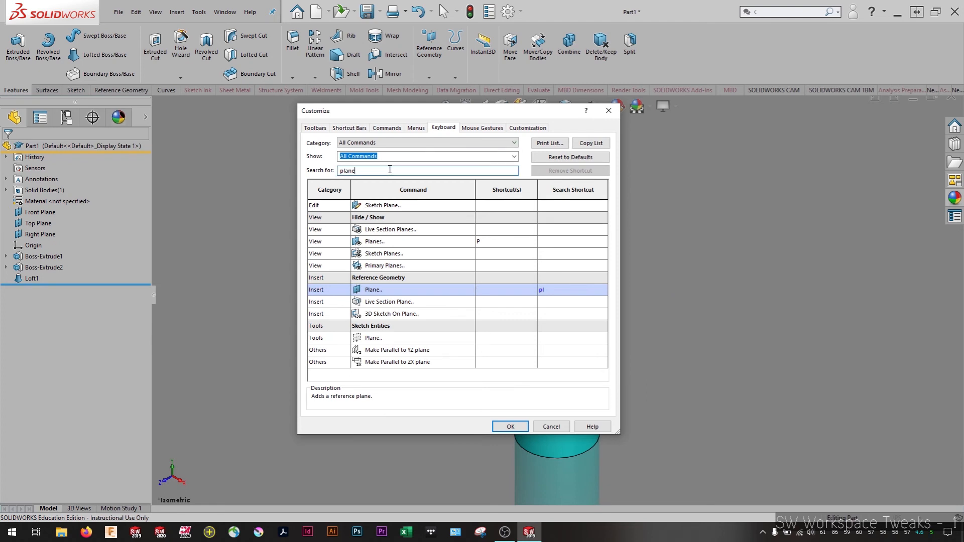
Search the keyboard shortcuts for "cir" and select the shortcut of the Circle sketch command
left_click_drag(390, 170, 249, 170)
key("BackSpace")
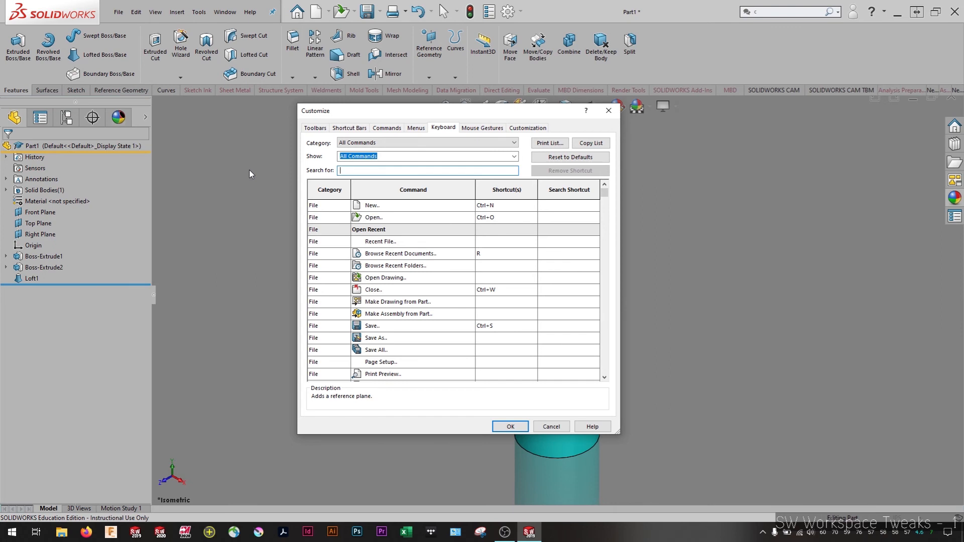
type("cir")
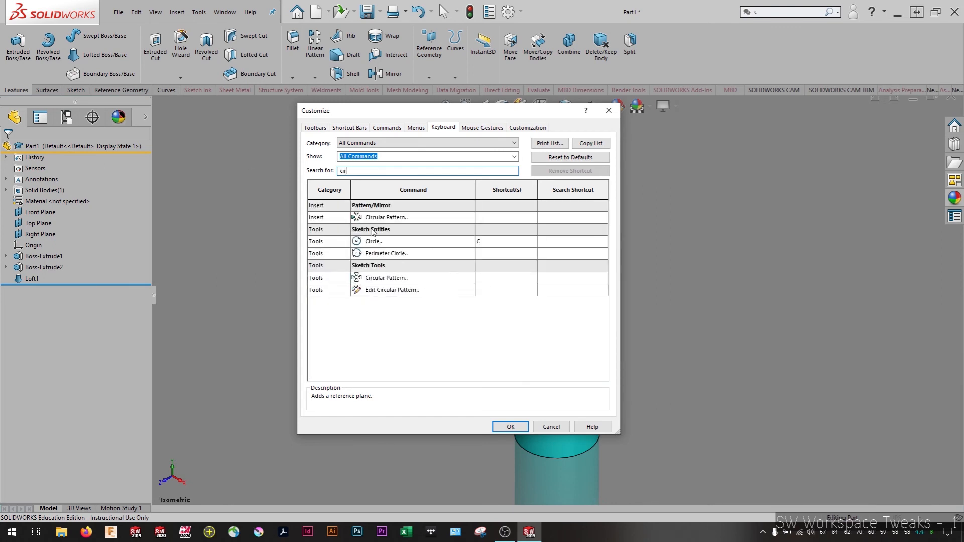
left_click(487, 245)
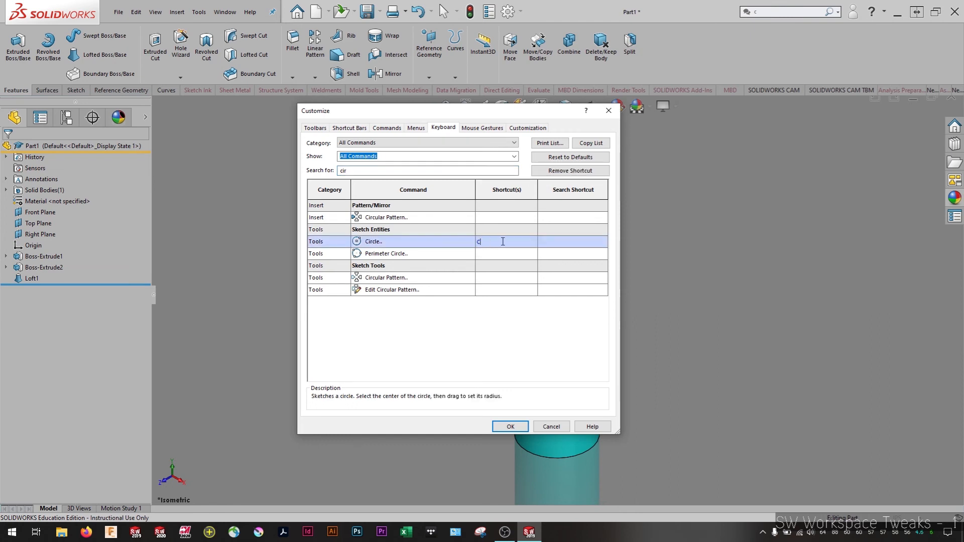
Find the Display Section View command with "secti", assign it the shortcut Ctrl+Alt+S and apply the customization
left_click_drag(384, 172, 288, 171)
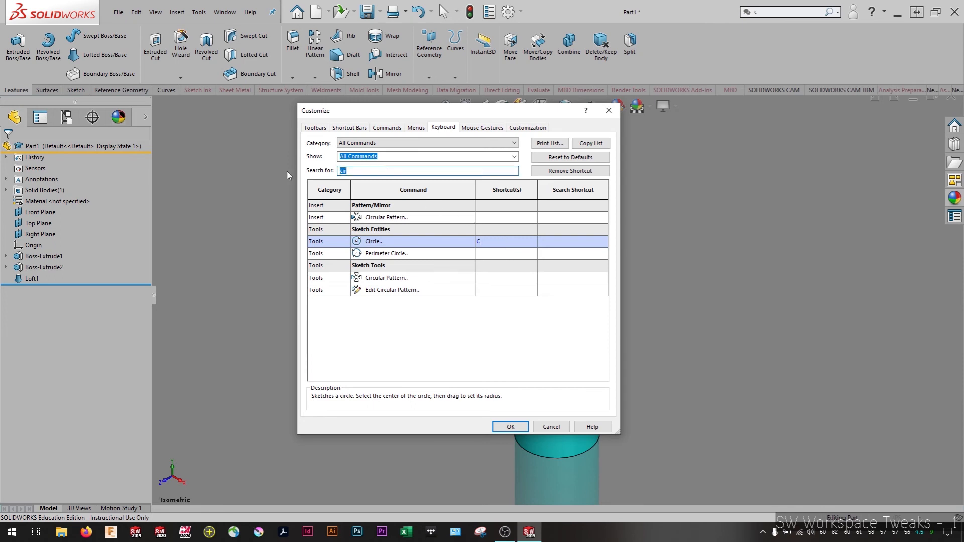
key("BackSpace")
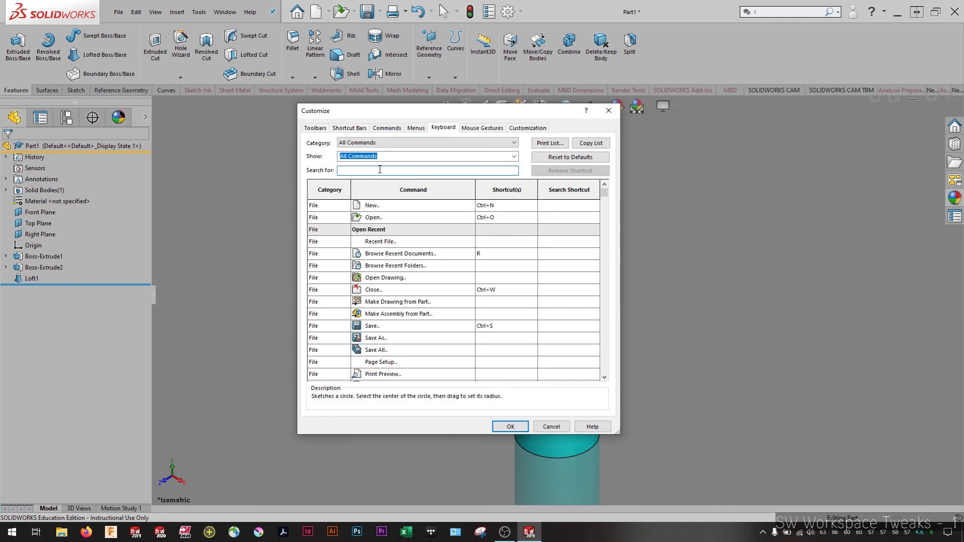
type("secti")
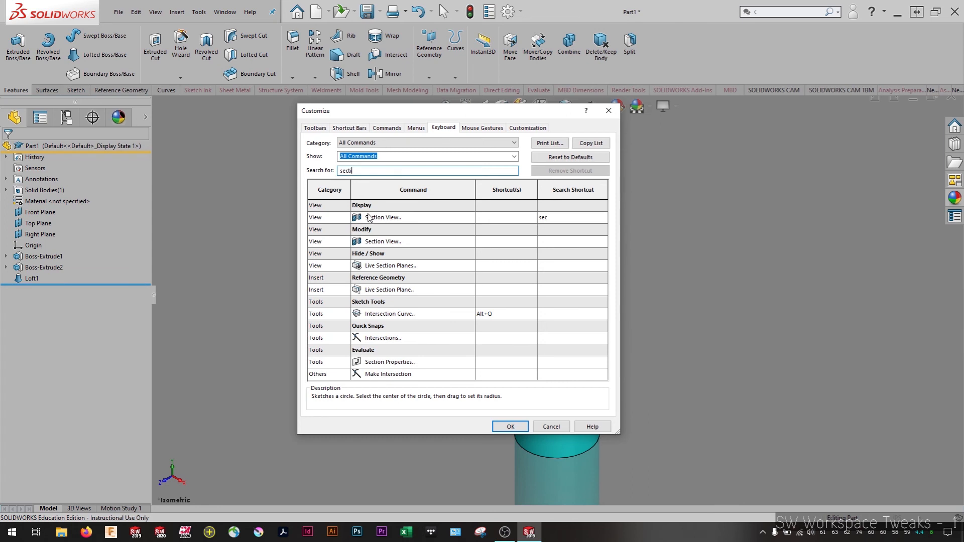
left_click(508, 220)
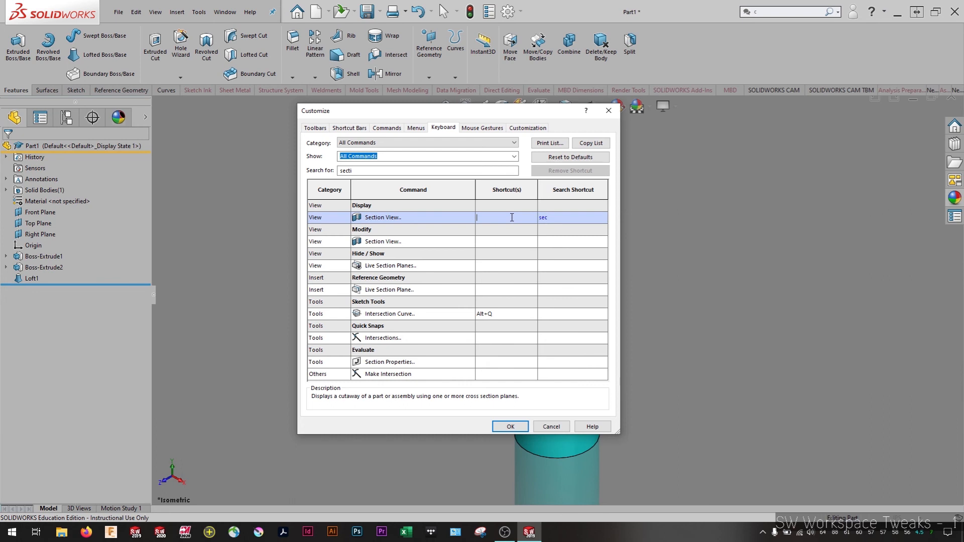
key("ctrl+alt+s")
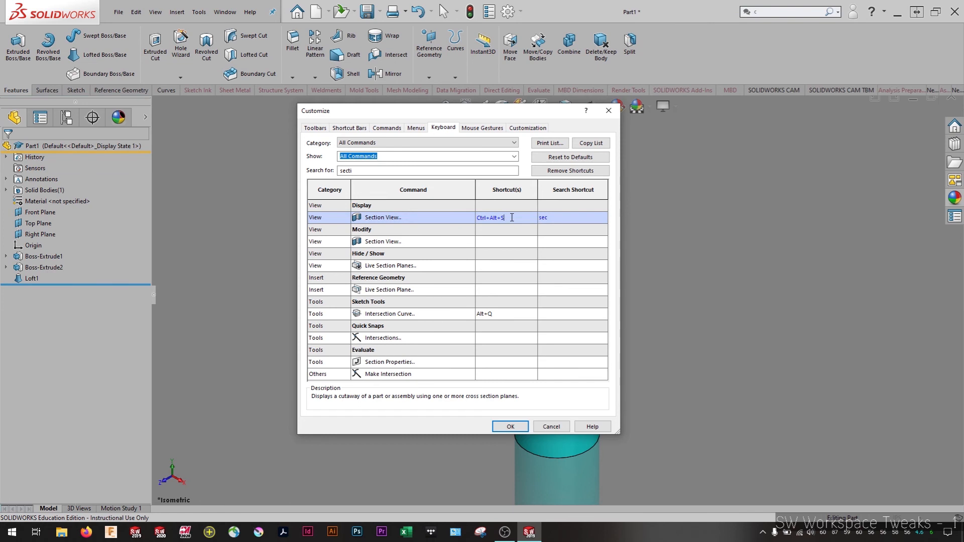
left_click(504, 427)
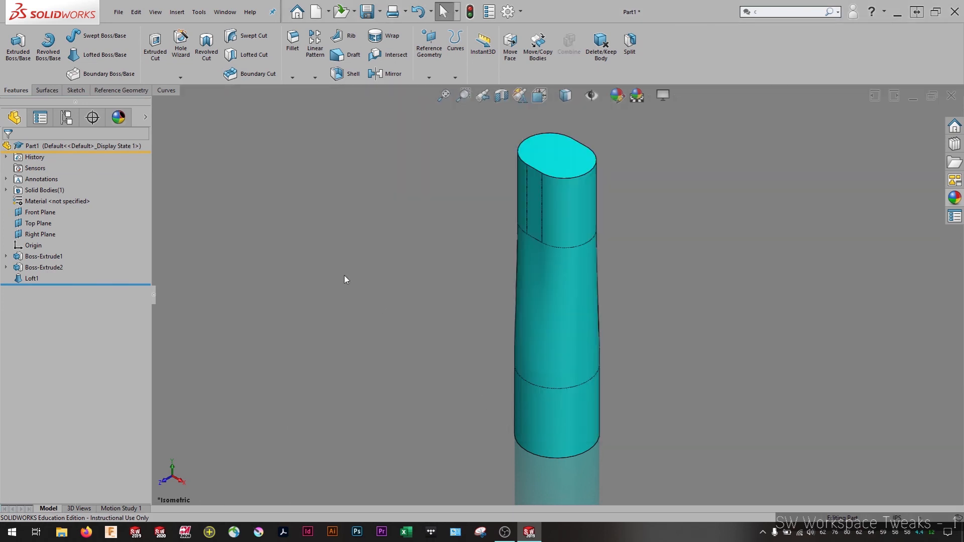
Test the new shortcut by showing a section view at the Front Plane, inspecting the cut model and turning the section off
key("ctrl+alt+s")
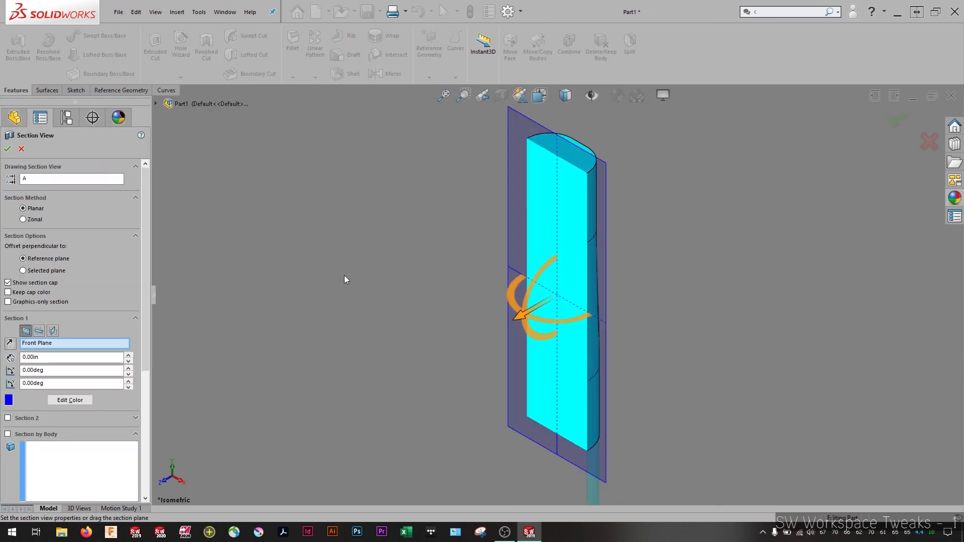
left_click(8, 148)
middle_click_drag(521, 380, 519, 351)
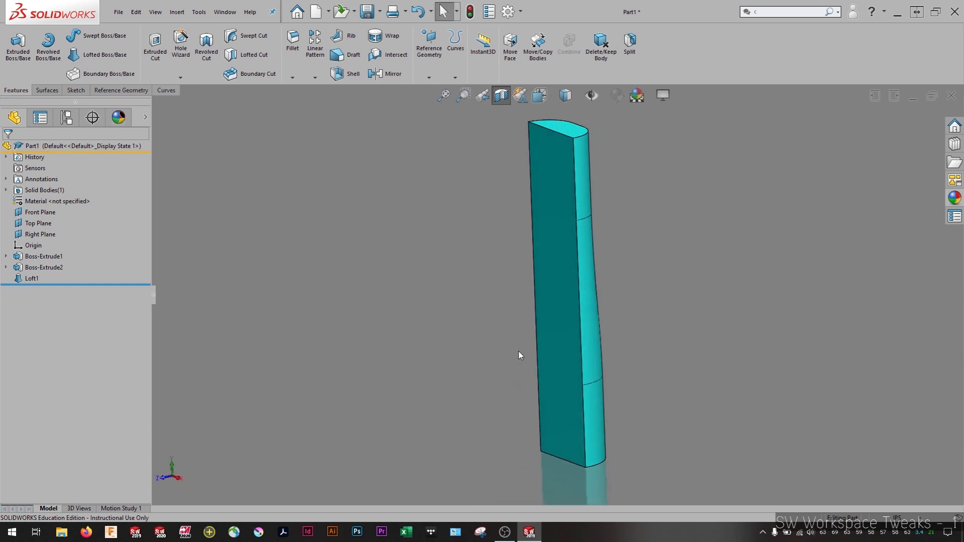
key("ctrl+alt+s")
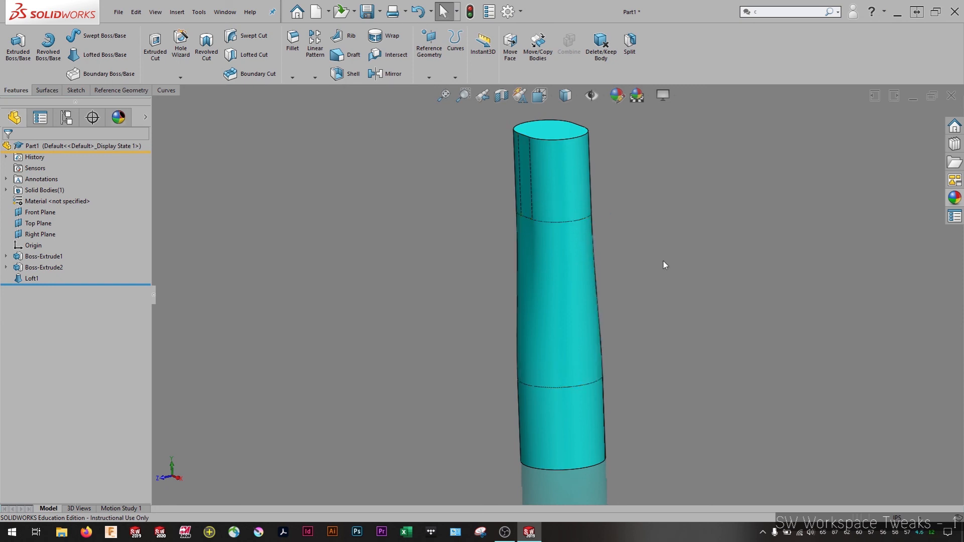
middle_click_drag(638, 321, 664, 244)
Search the keyboard shortcut customization for "sect" and select the Display Section View command's shortcut
right_click(723, 53)
left_click(743, 84)
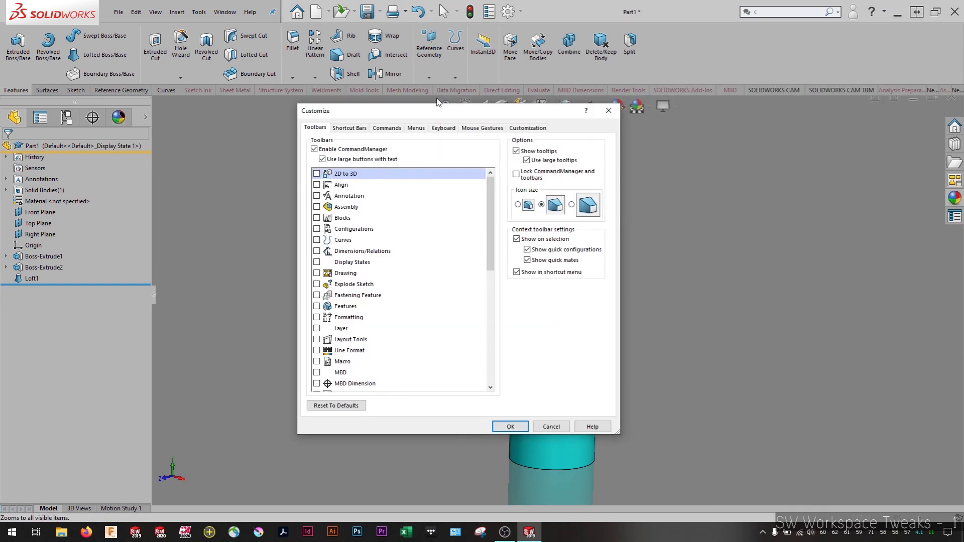
left_click(442, 128)
left_click(361, 170)
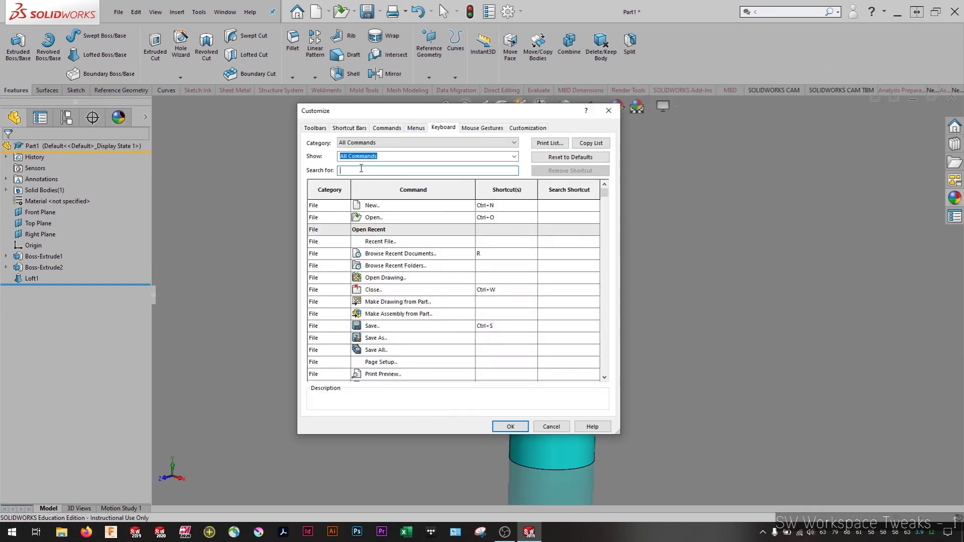
type("sect")
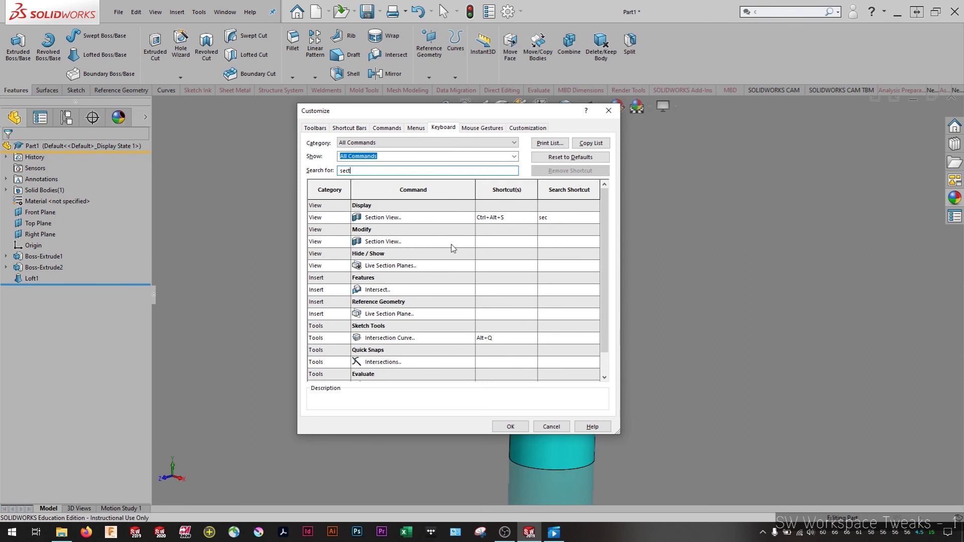
left_click(500, 220)
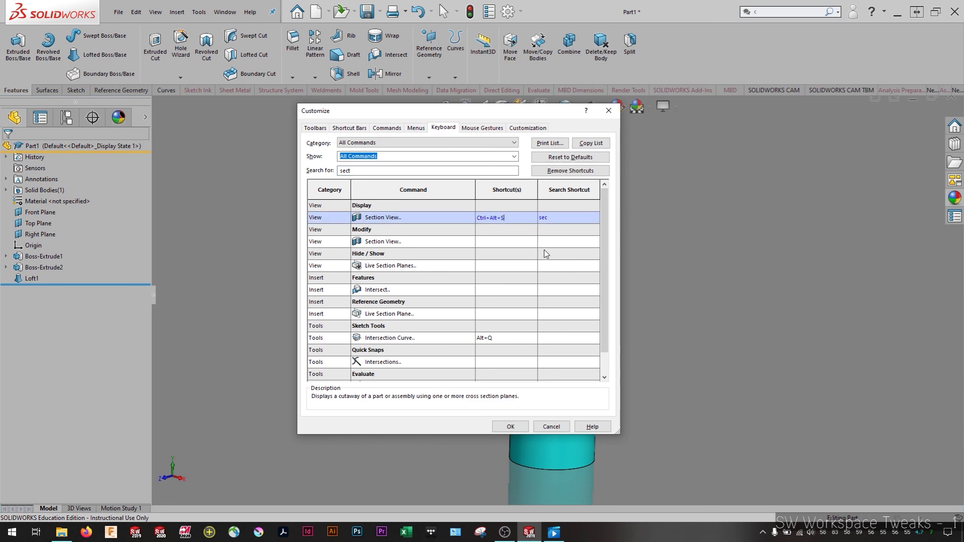
Clear and re-enter Ctrl+Alt+S for the Display Section View command, then try adding the Delete key and decline its reassignment
key("BackSpace")
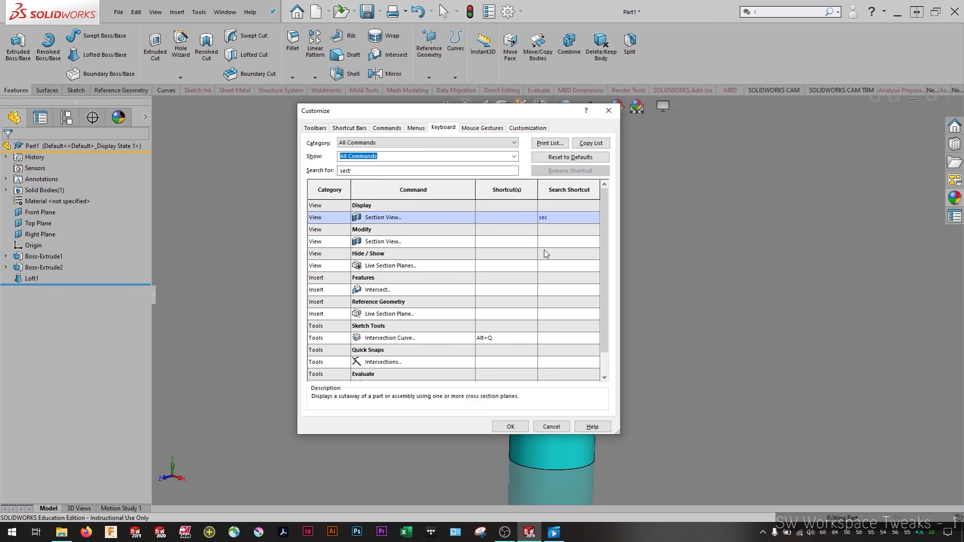
key("ctrl+alt+s")
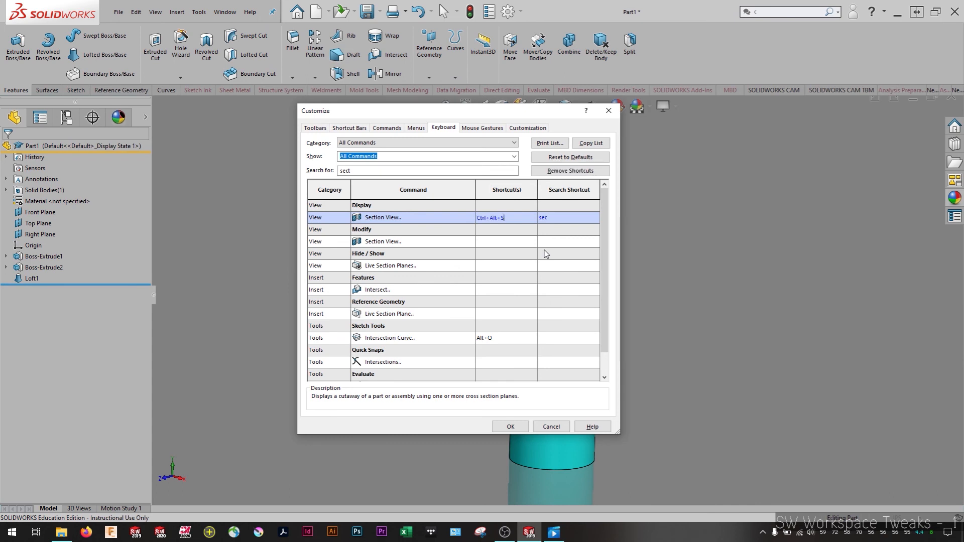
key("Delete")
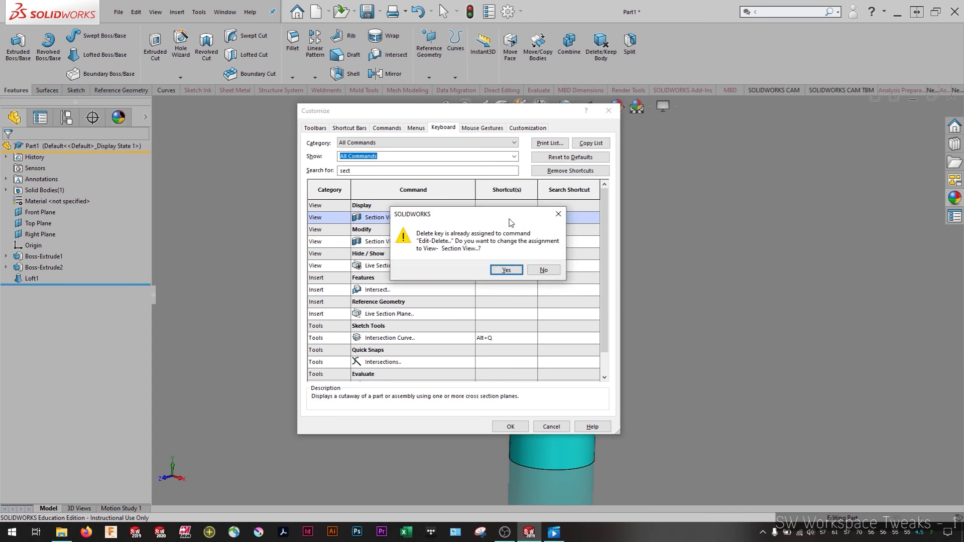
left_click_drag(509, 219, 506, 271)
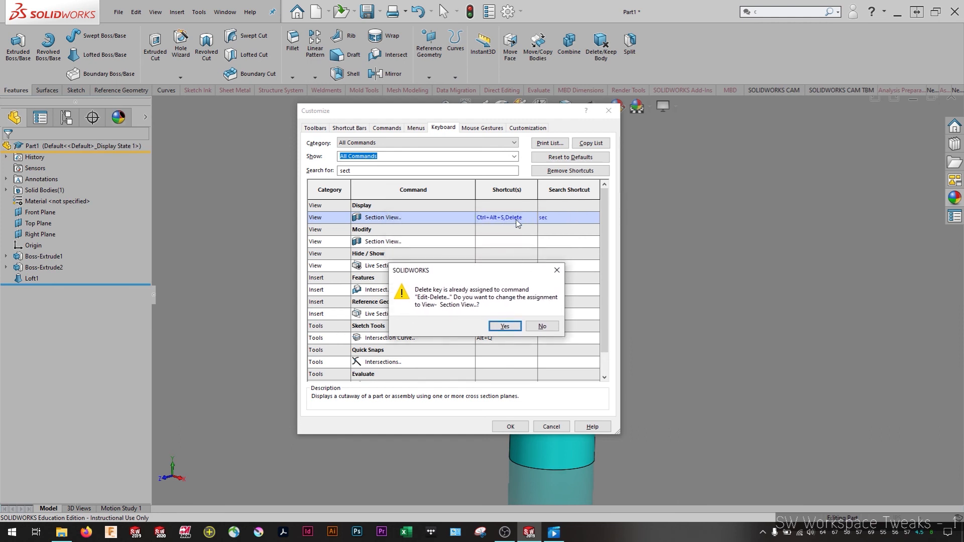
left_click(540, 328)
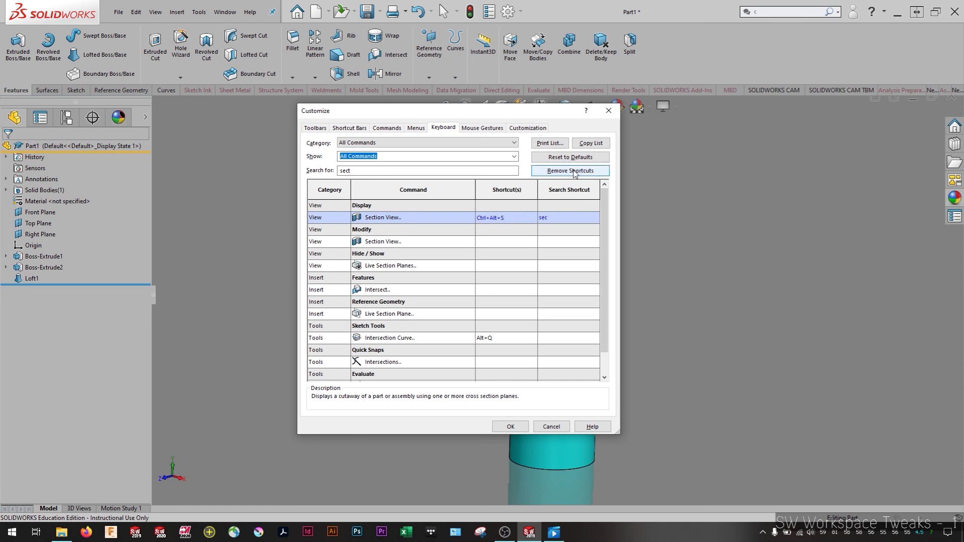
Remove all shortcuts from the Display Section View command, assign Ctrl+Alt+S to the Modify Section View command and apply the customization
left_click(571, 170)
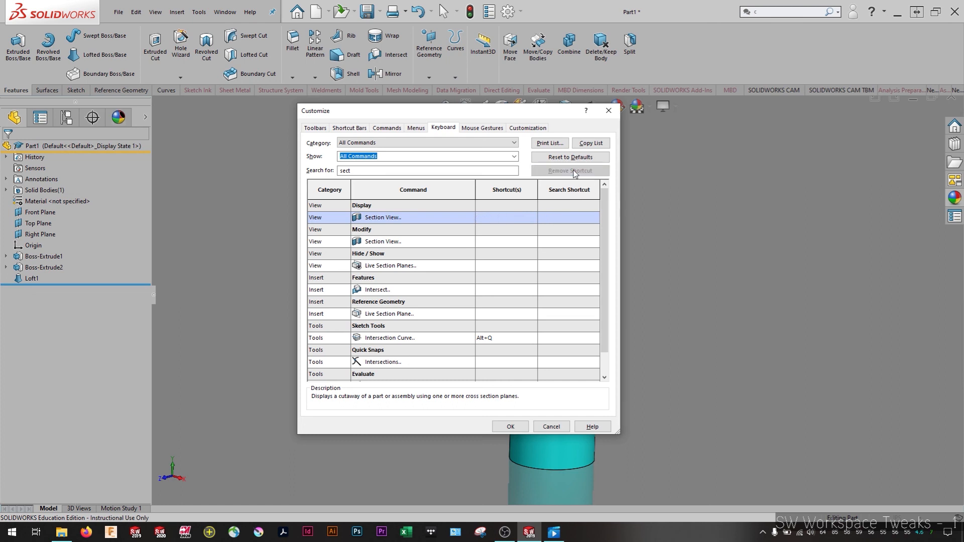
left_click(499, 241)
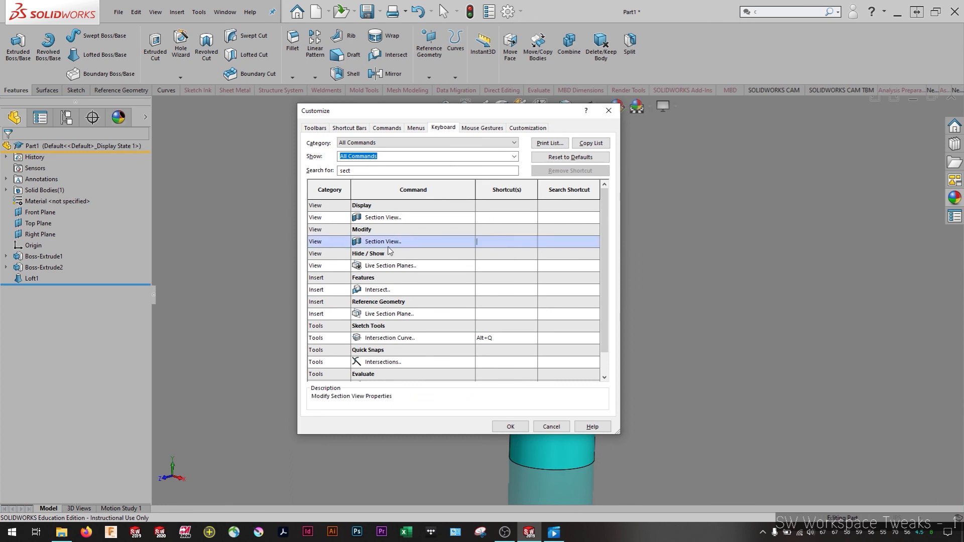
key("ctrl+alt+s")
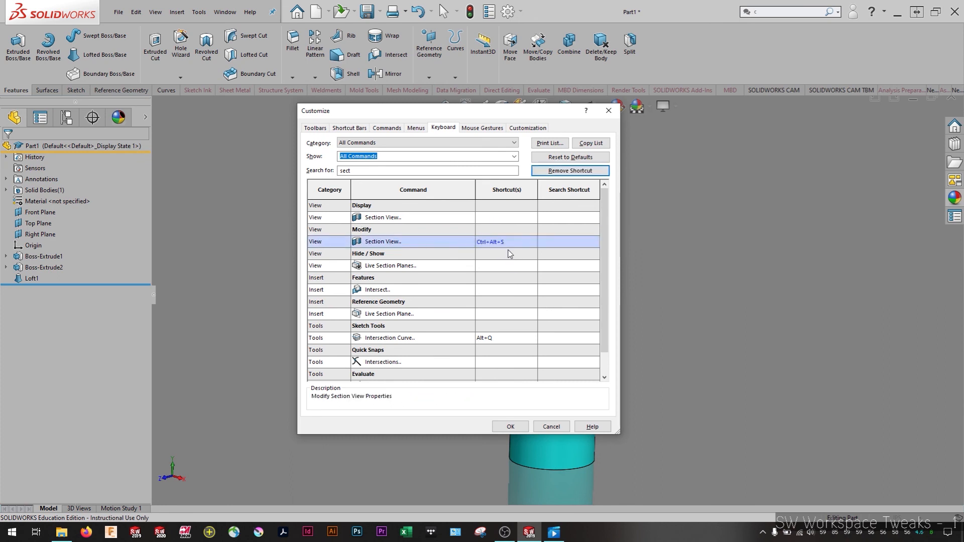
left_click(510, 426)
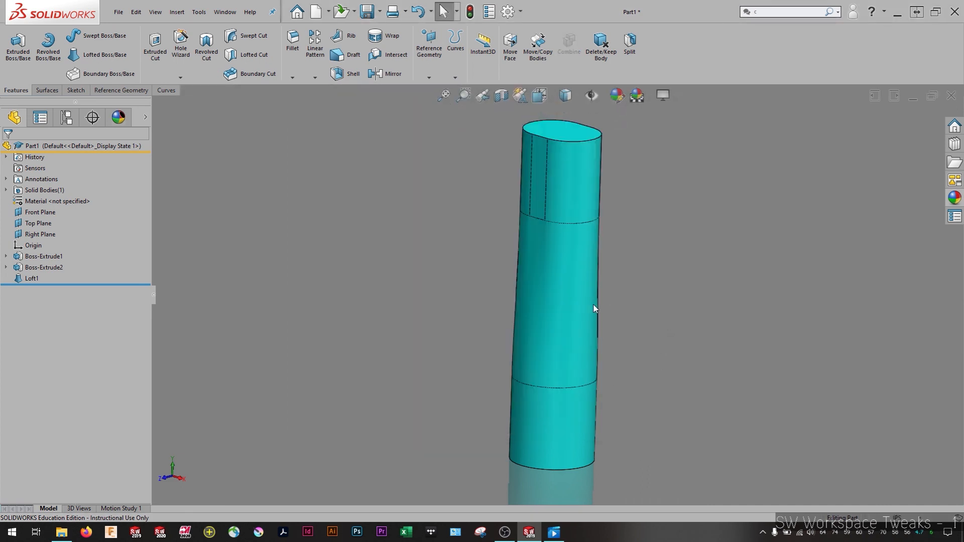
key("s")
key("ctrl+s")
type("sss")
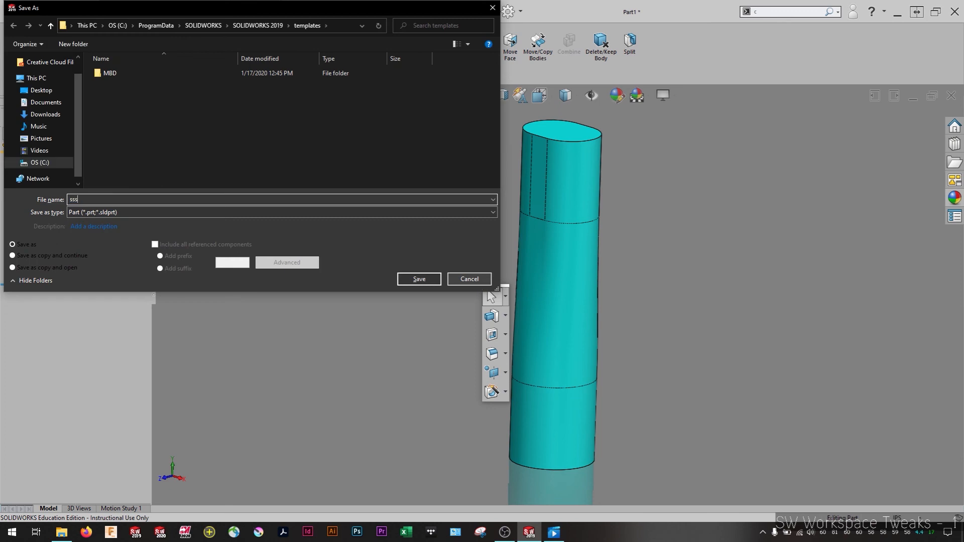
key("Escape")
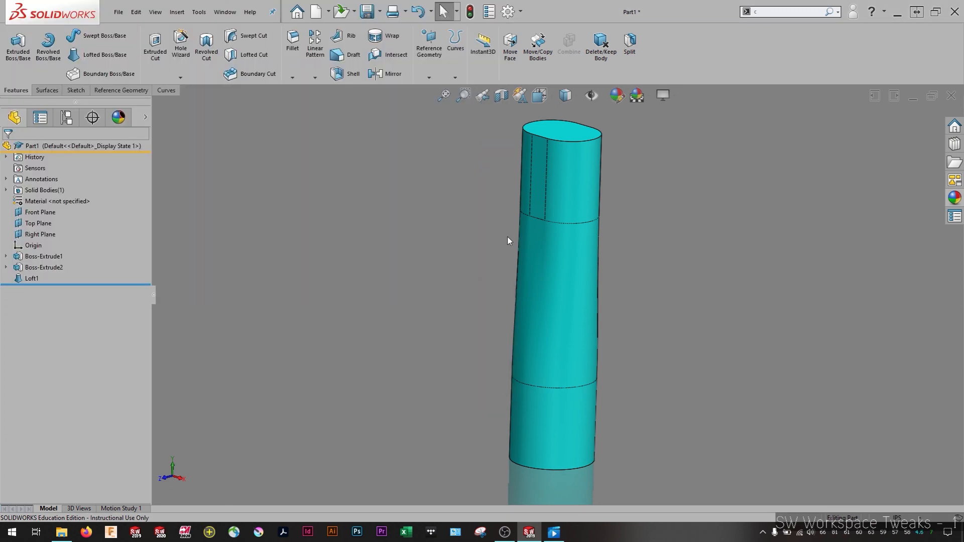
Show a section view of the model at the Front Plane, offset the section about 0.18 in and accept it
left_click(501, 96)
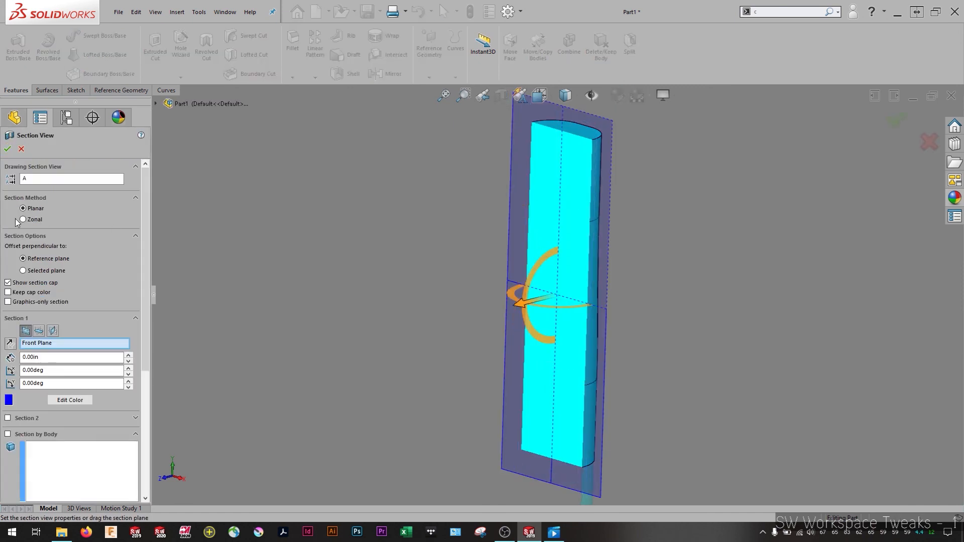
left_click(7, 149)
key("Return")
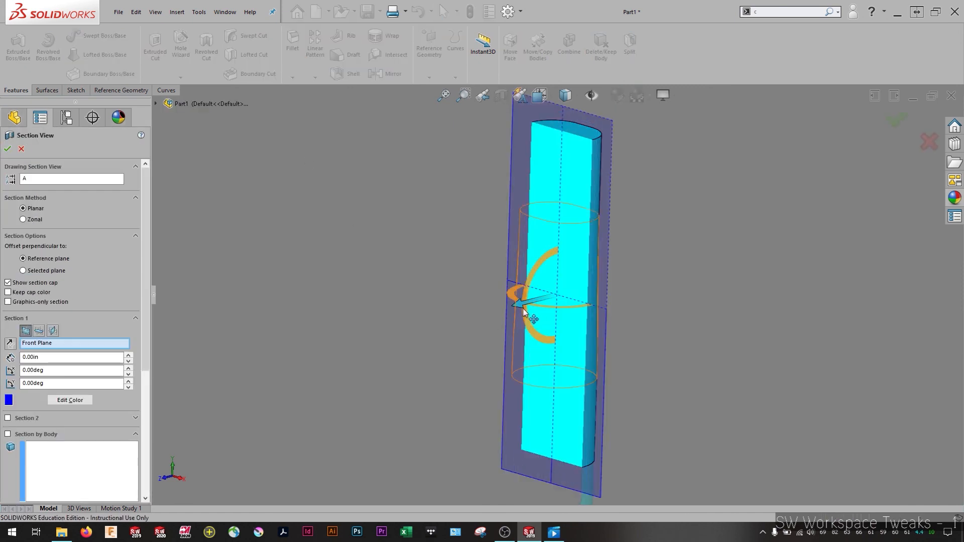
mouse_move(521, 308)
left_mouse_down()
mouse_move(506, 321)
mouse_move(499, 315)
mouse_move(524, 302)
mouse_move(513, 314)
mouse_move(505, 307)
left_mouse_up()
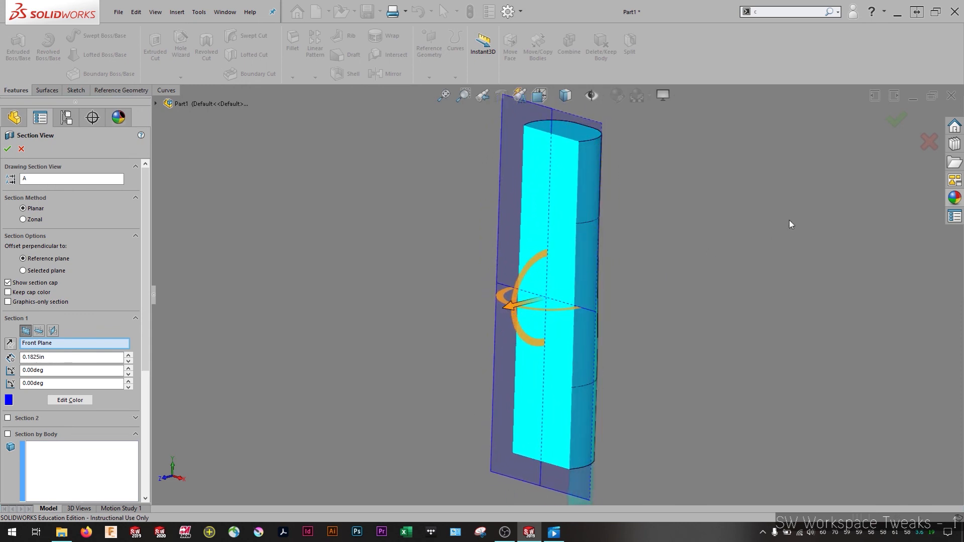
left_click(903, 124)
Search the keyboard shortcut customization for "sec" and clear the Modify Section View command's shortcut
right_click(710, 50)
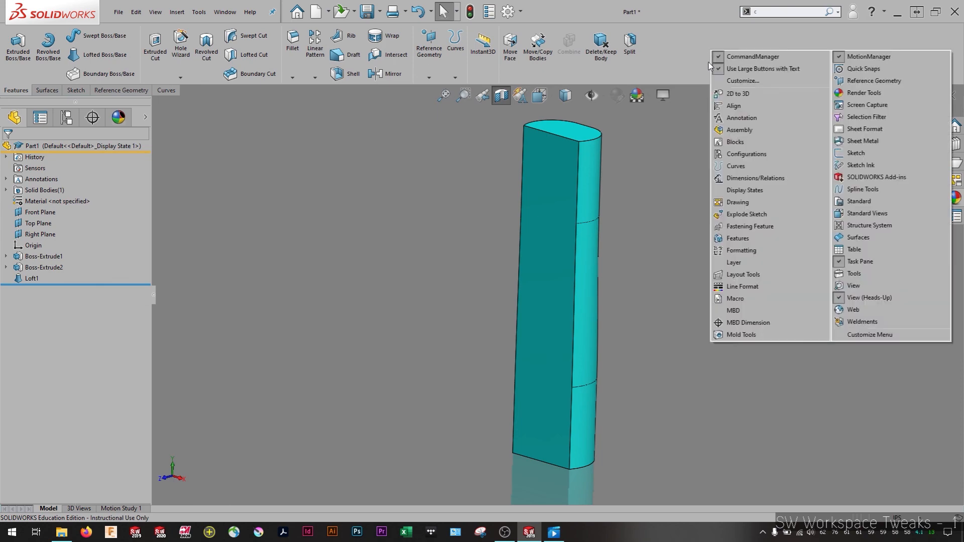
left_click(737, 83)
left_click(443, 128)
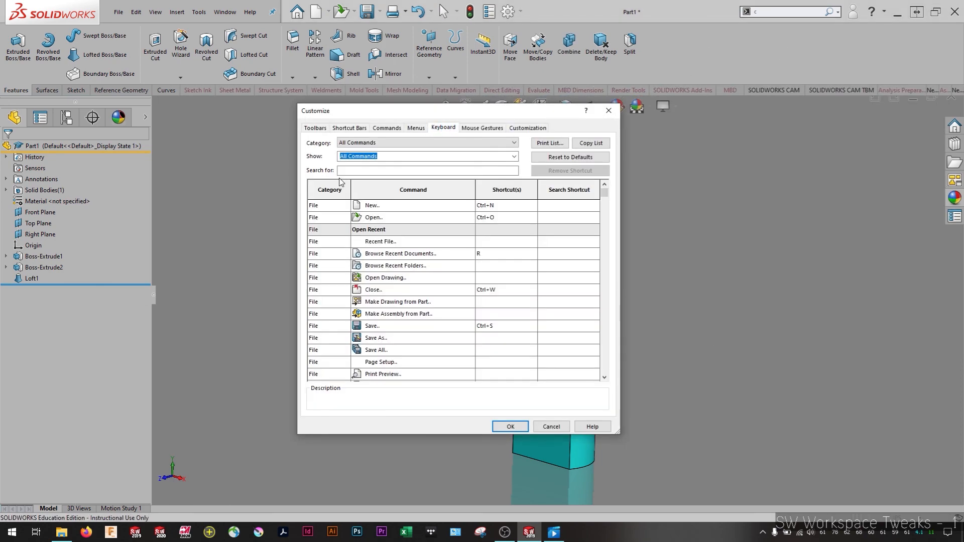
type("sev")
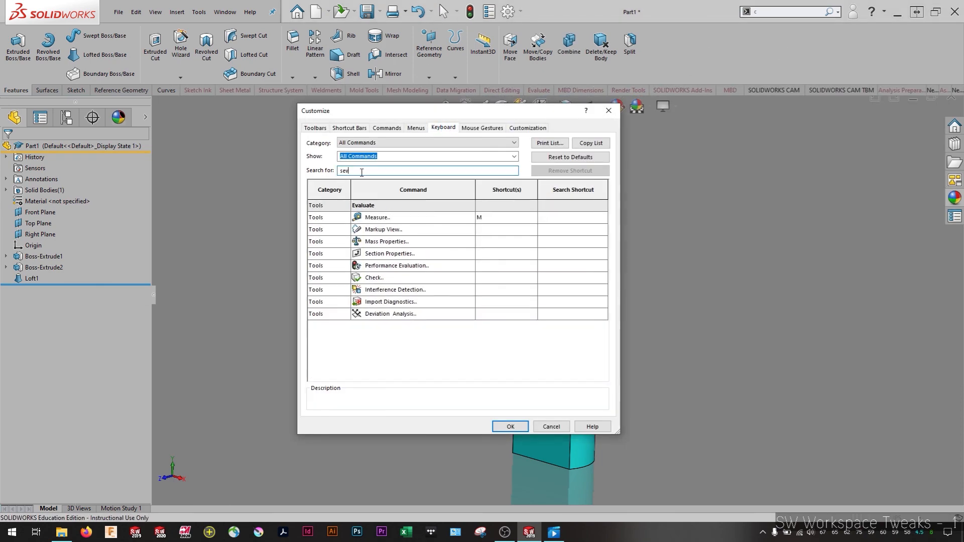
type("c")
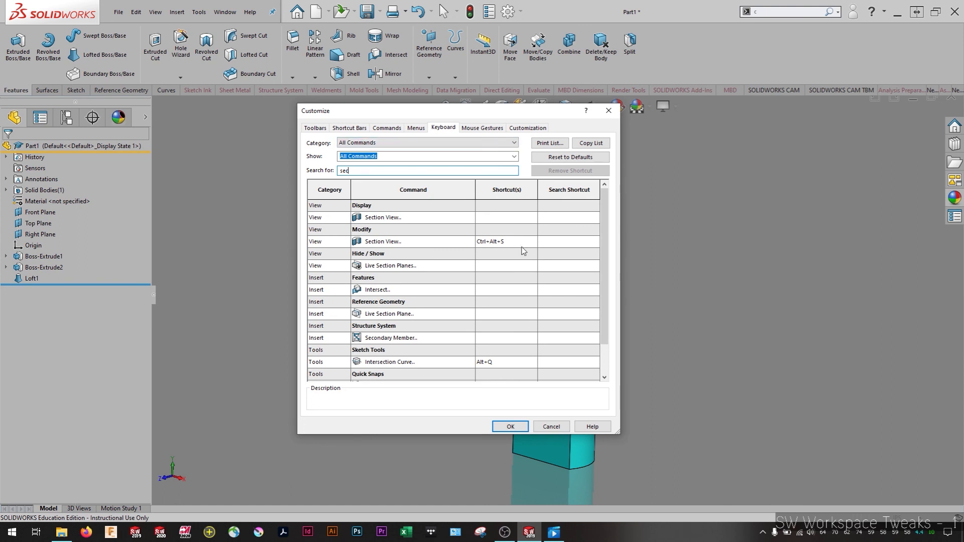
left_click(509, 242)
key("BackSpace")
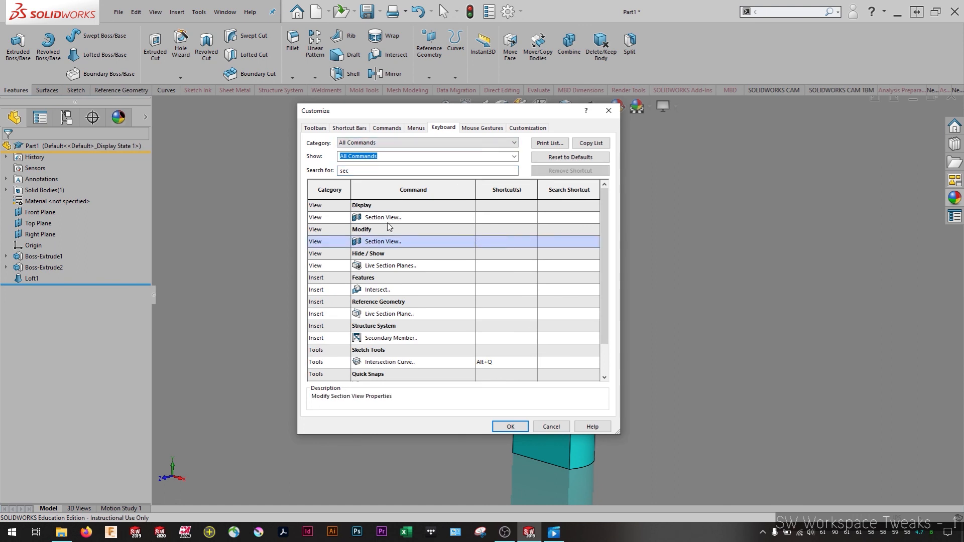
Assign Ctrl+Alt+S to the Display Section View command and apply the customization
left_click(487, 220)
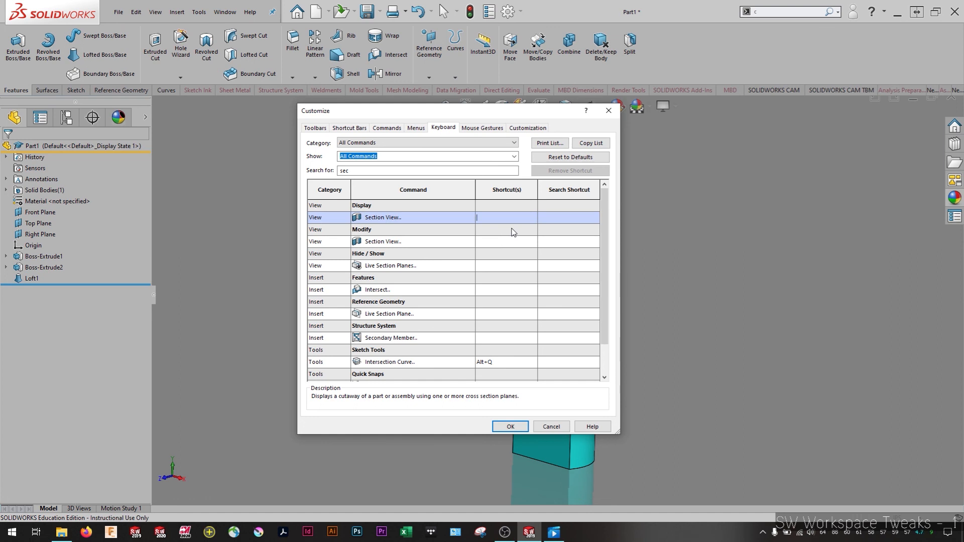
key("ctrl+alt+s")
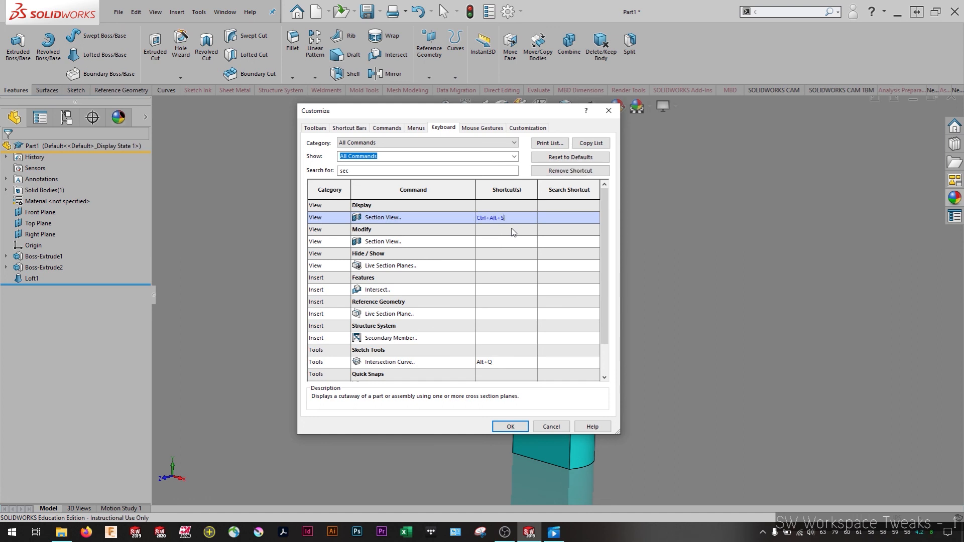
left_click(508, 428)
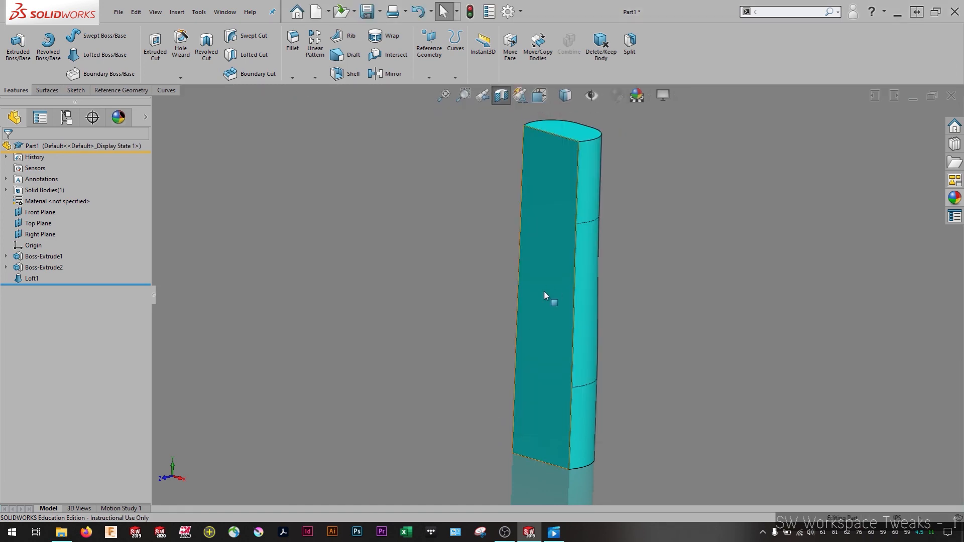
Search the keyboard shortcuts for "line", review the shortcuts of the sketch line commands and close the customization without changes
middle_click_drag(628, 263, 619, 272)
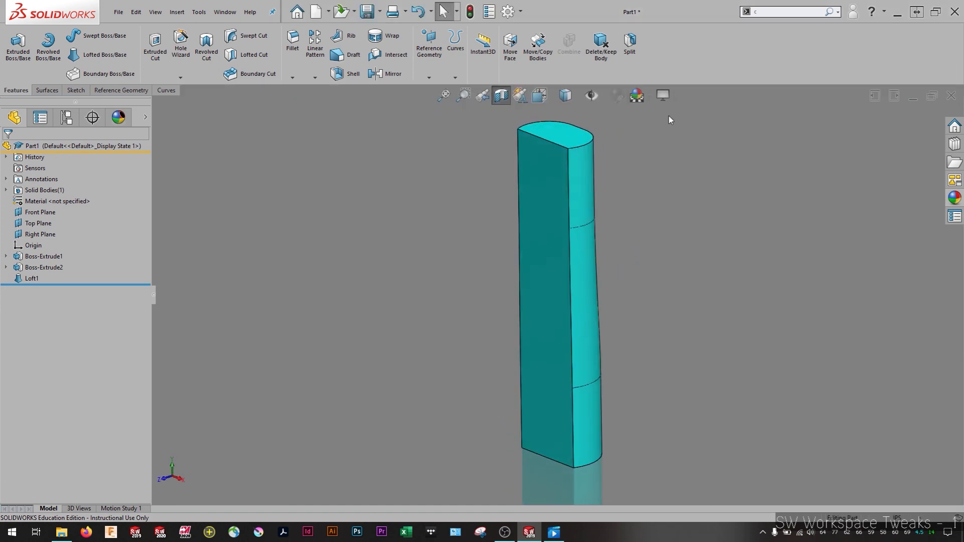
right_click(708, 49)
left_click(731, 71)
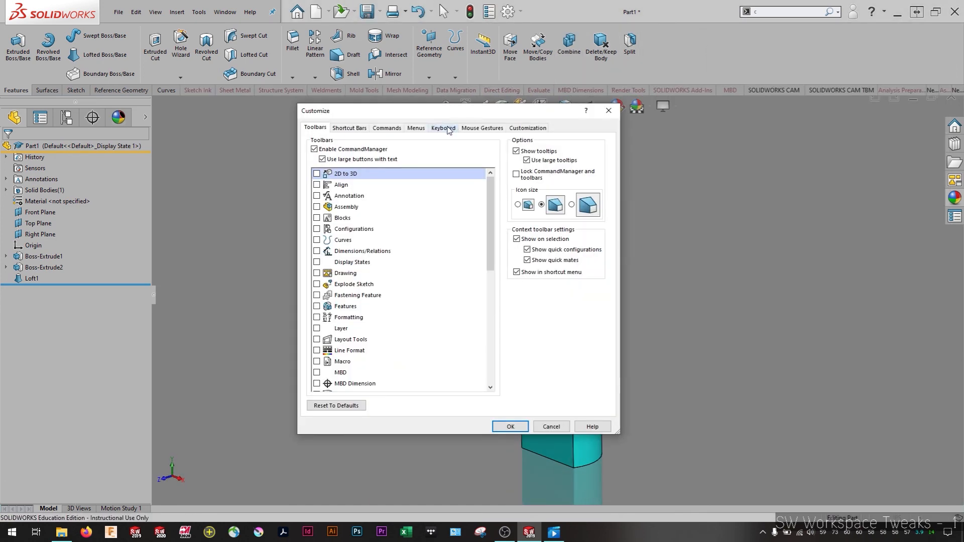
left_click(444, 128)
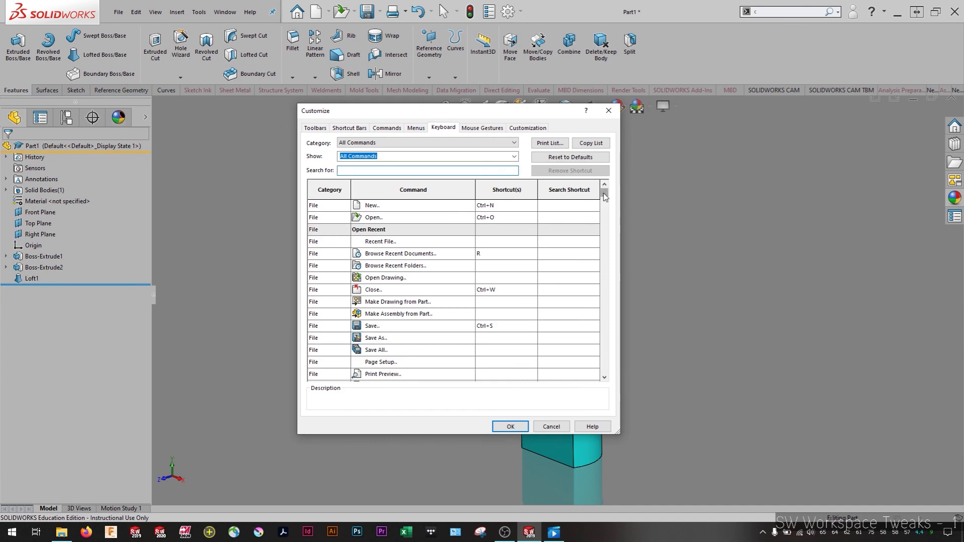
mouse_move(604, 194)
left_mouse_down()
mouse_move(604, 218)
mouse_move(604, 190)
left_mouse_up()
type("line")
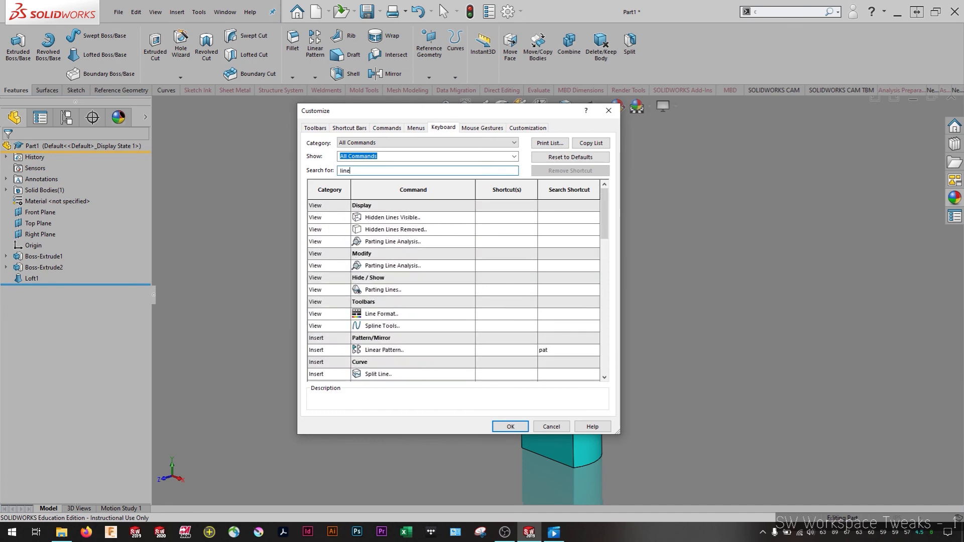
scroll(409, 303, "down", 4)
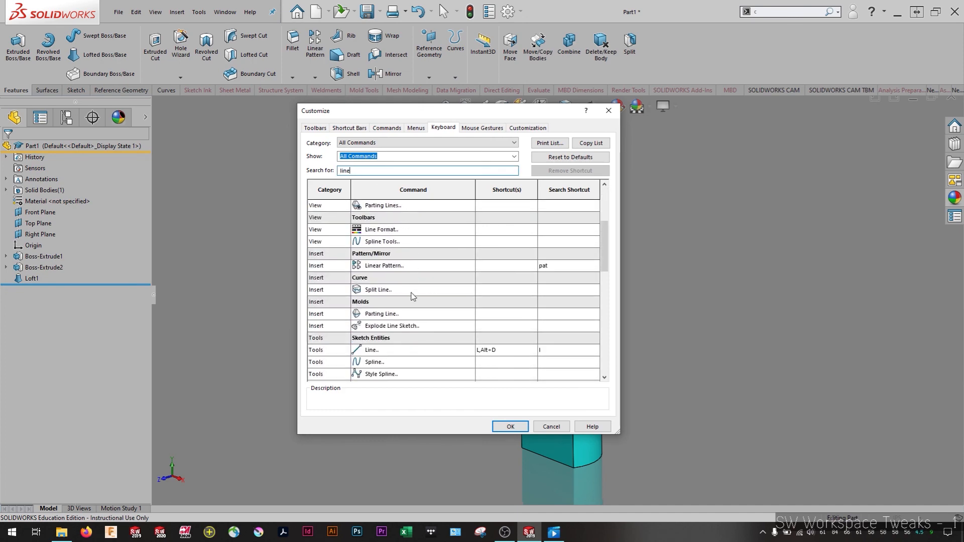
scroll(430, 356, "down", 1)
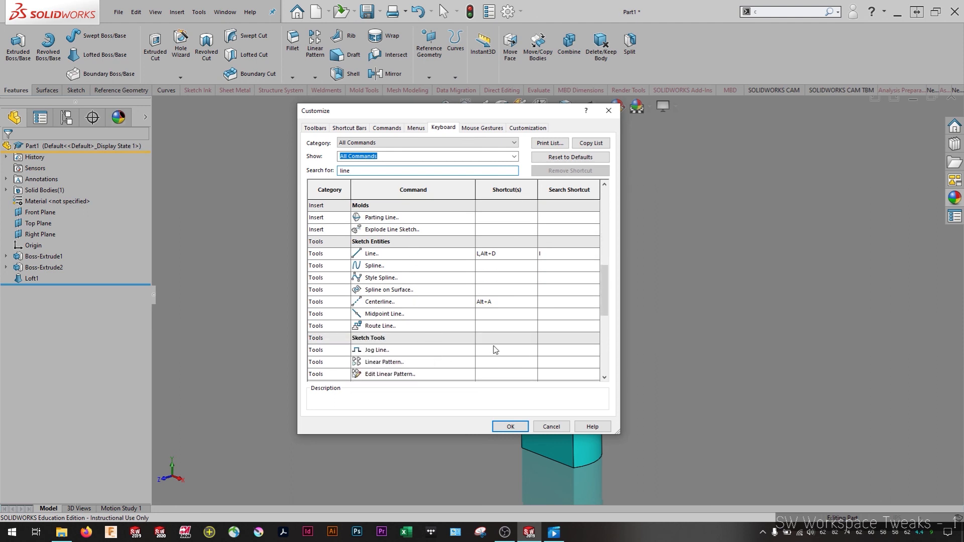
left_click_drag(605, 296, 604, 242)
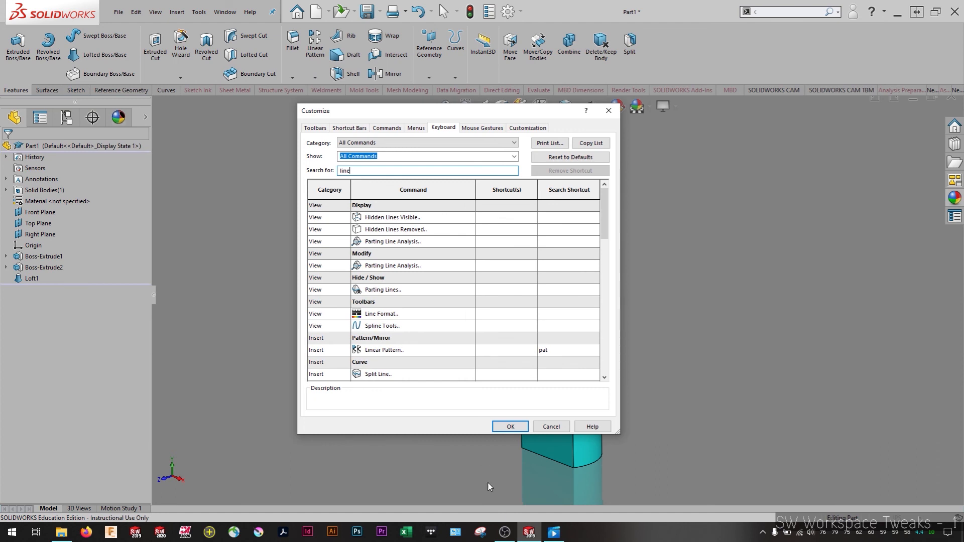
left_click(547, 427)
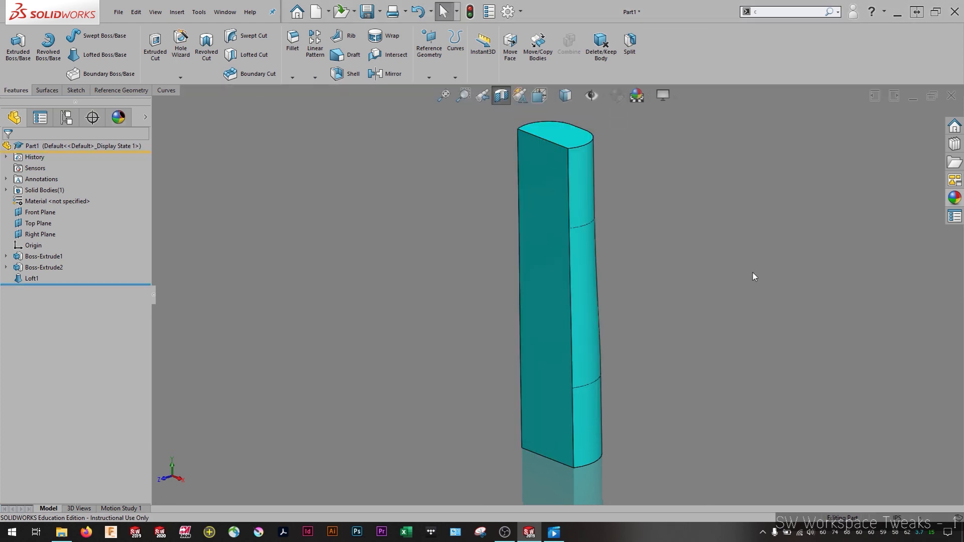
key("space")
left_click(923, 319)
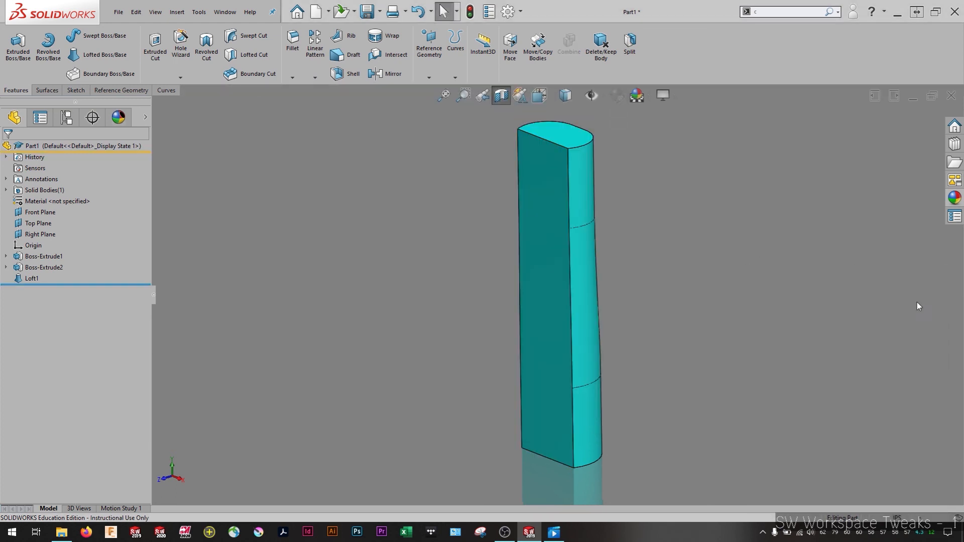